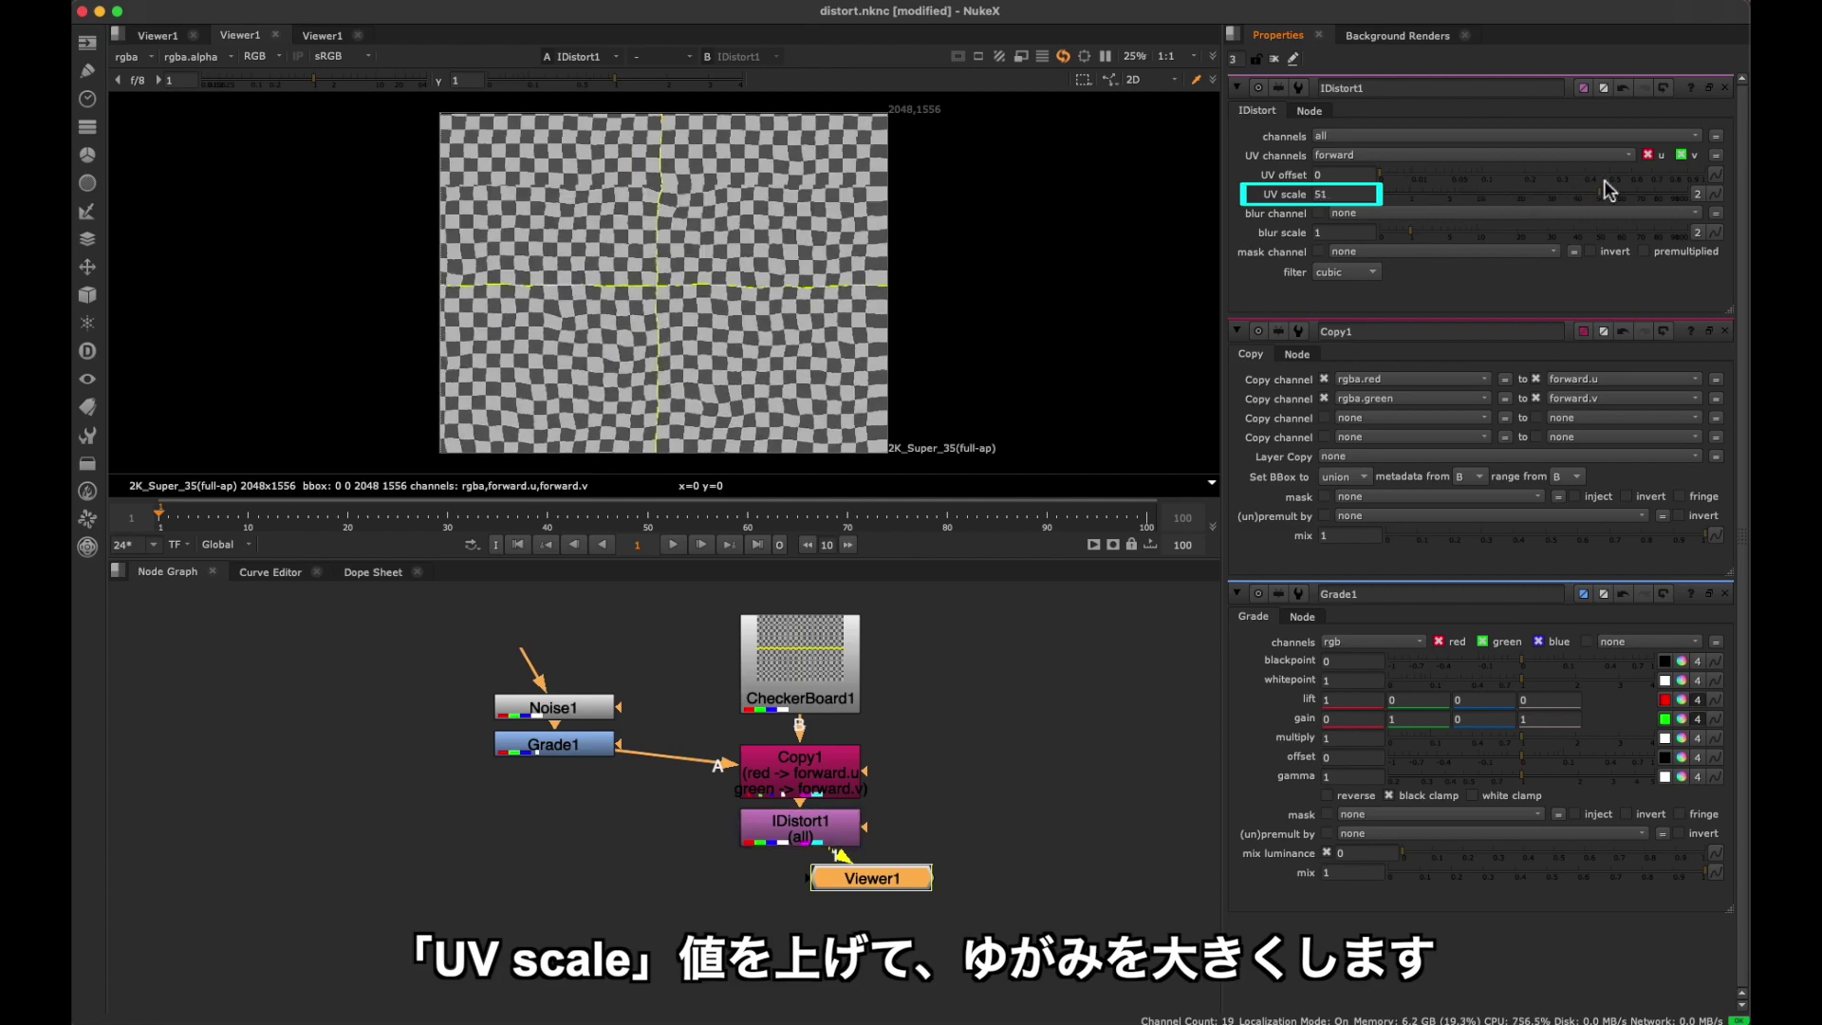
Raise the IDistort1 UV scale to 220 to strengthen the distortion of the checkerboard.
key(Up)
key(Up)
key(Up)
key(Up)
key(Up)
key(Up)
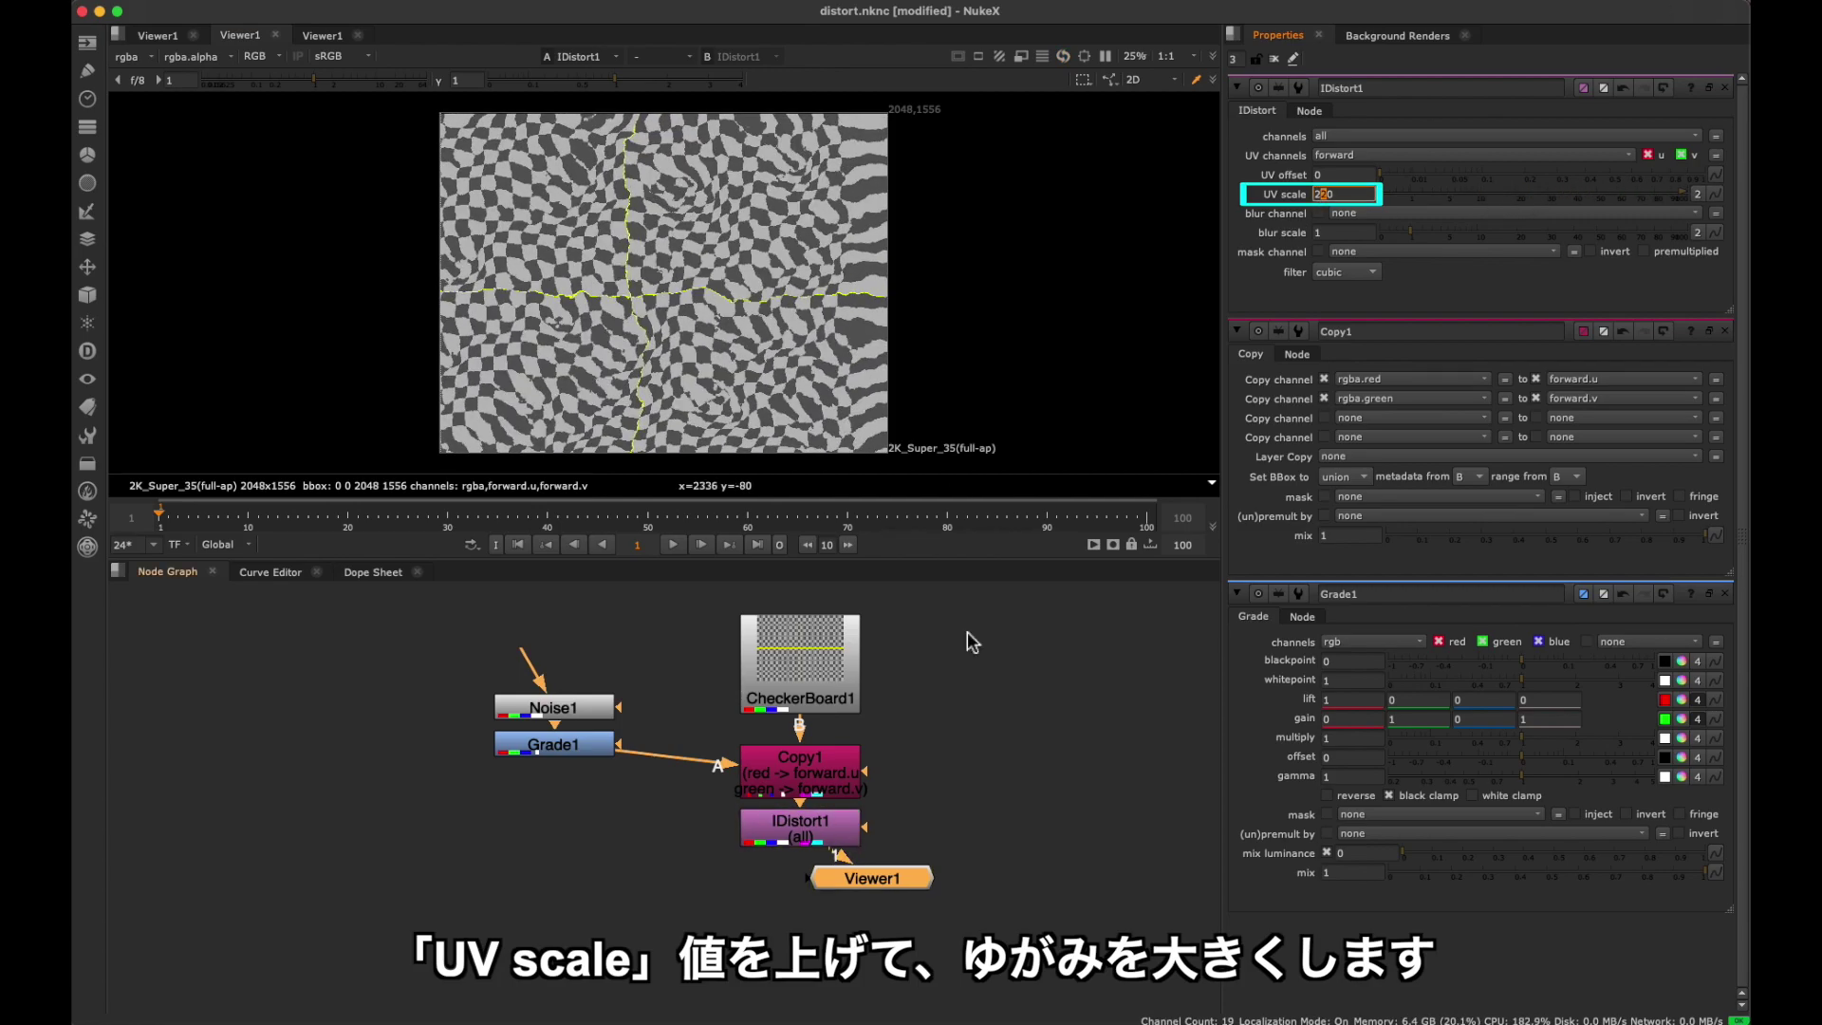
Disable and re-enable IDistort1 repeatedly to compare the checkerboard with and without distortion.
click(802, 841)
key(d)
key(d)
key(d)
key(d)
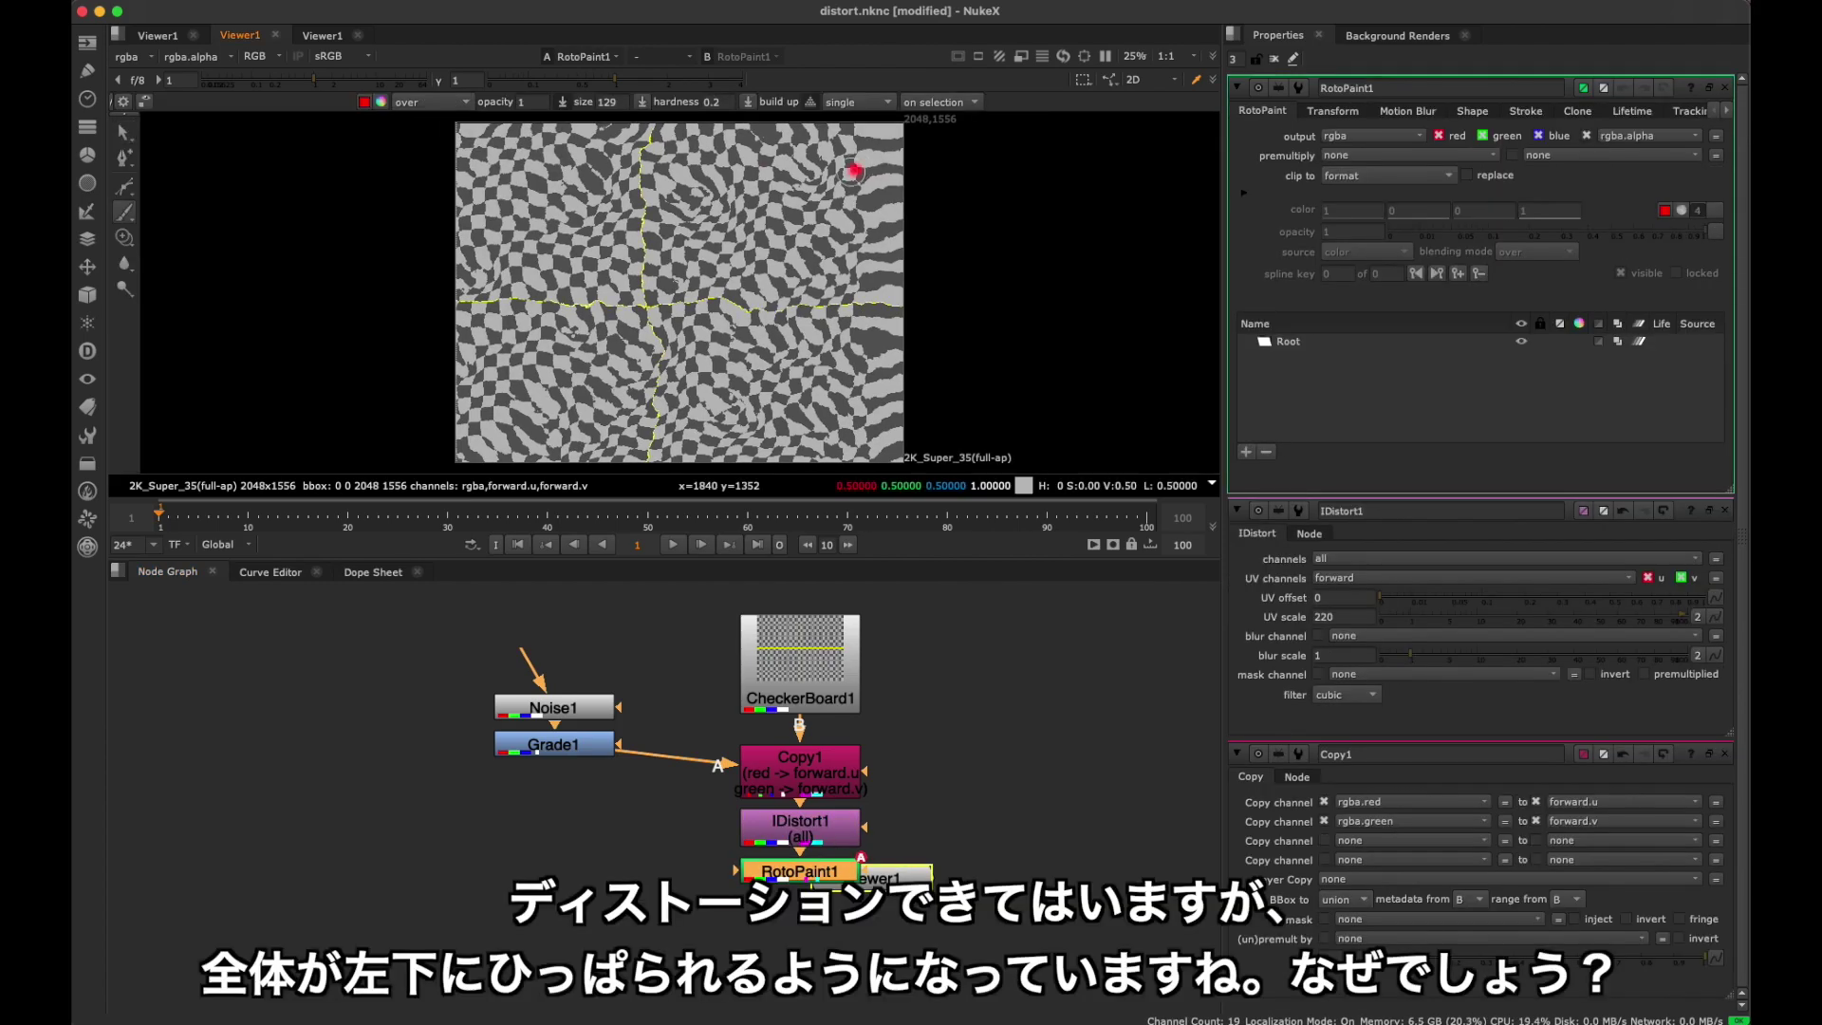
Paint a red arrow toward the lower-left corner of the checkerboard and toggle IDistort1 to compare the shift with it.
mouse_move(859, 168)
mouse_down()
mouse_move(531, 393)
mouse_move(645, 389)
mouse_up()
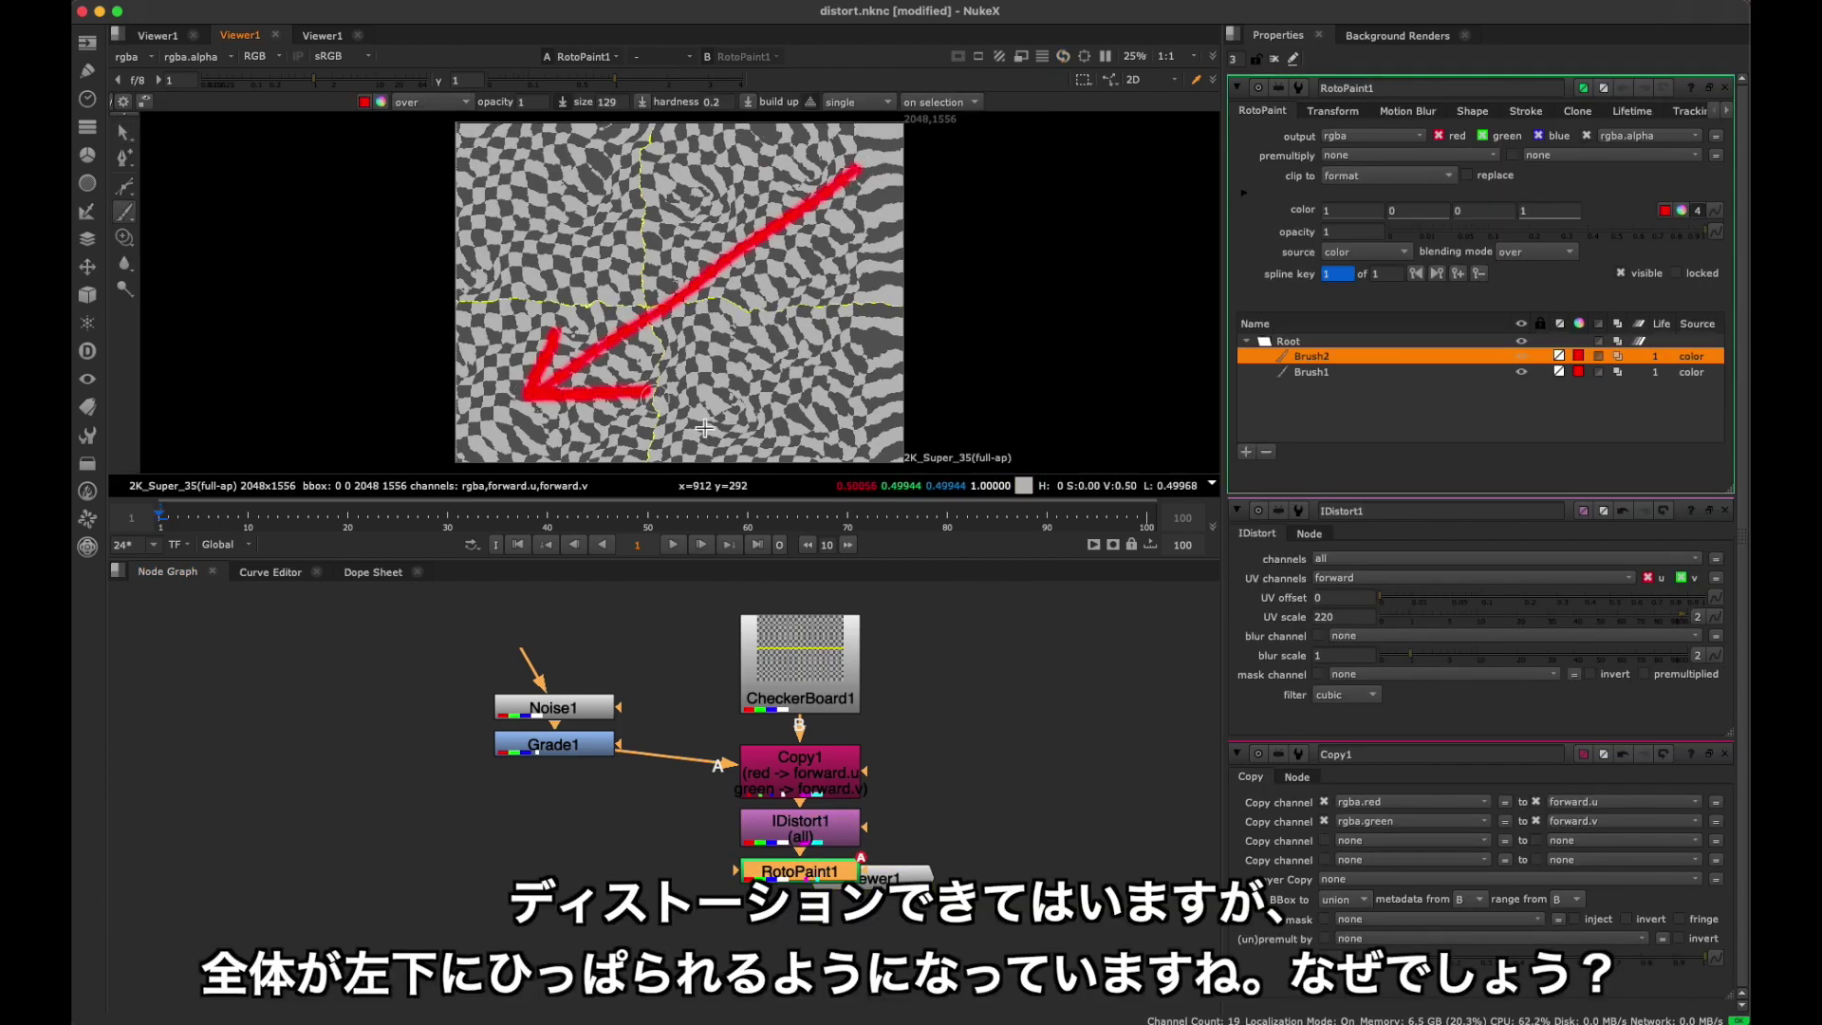
click(822, 834)
key(d)
key(d)
key(d)
key(d)
key(d)
key(d)
Delete the RotoPaint node that holds the red arrow.
click(913, 767)
click(824, 867)
key(Delete)
click(913, 767)
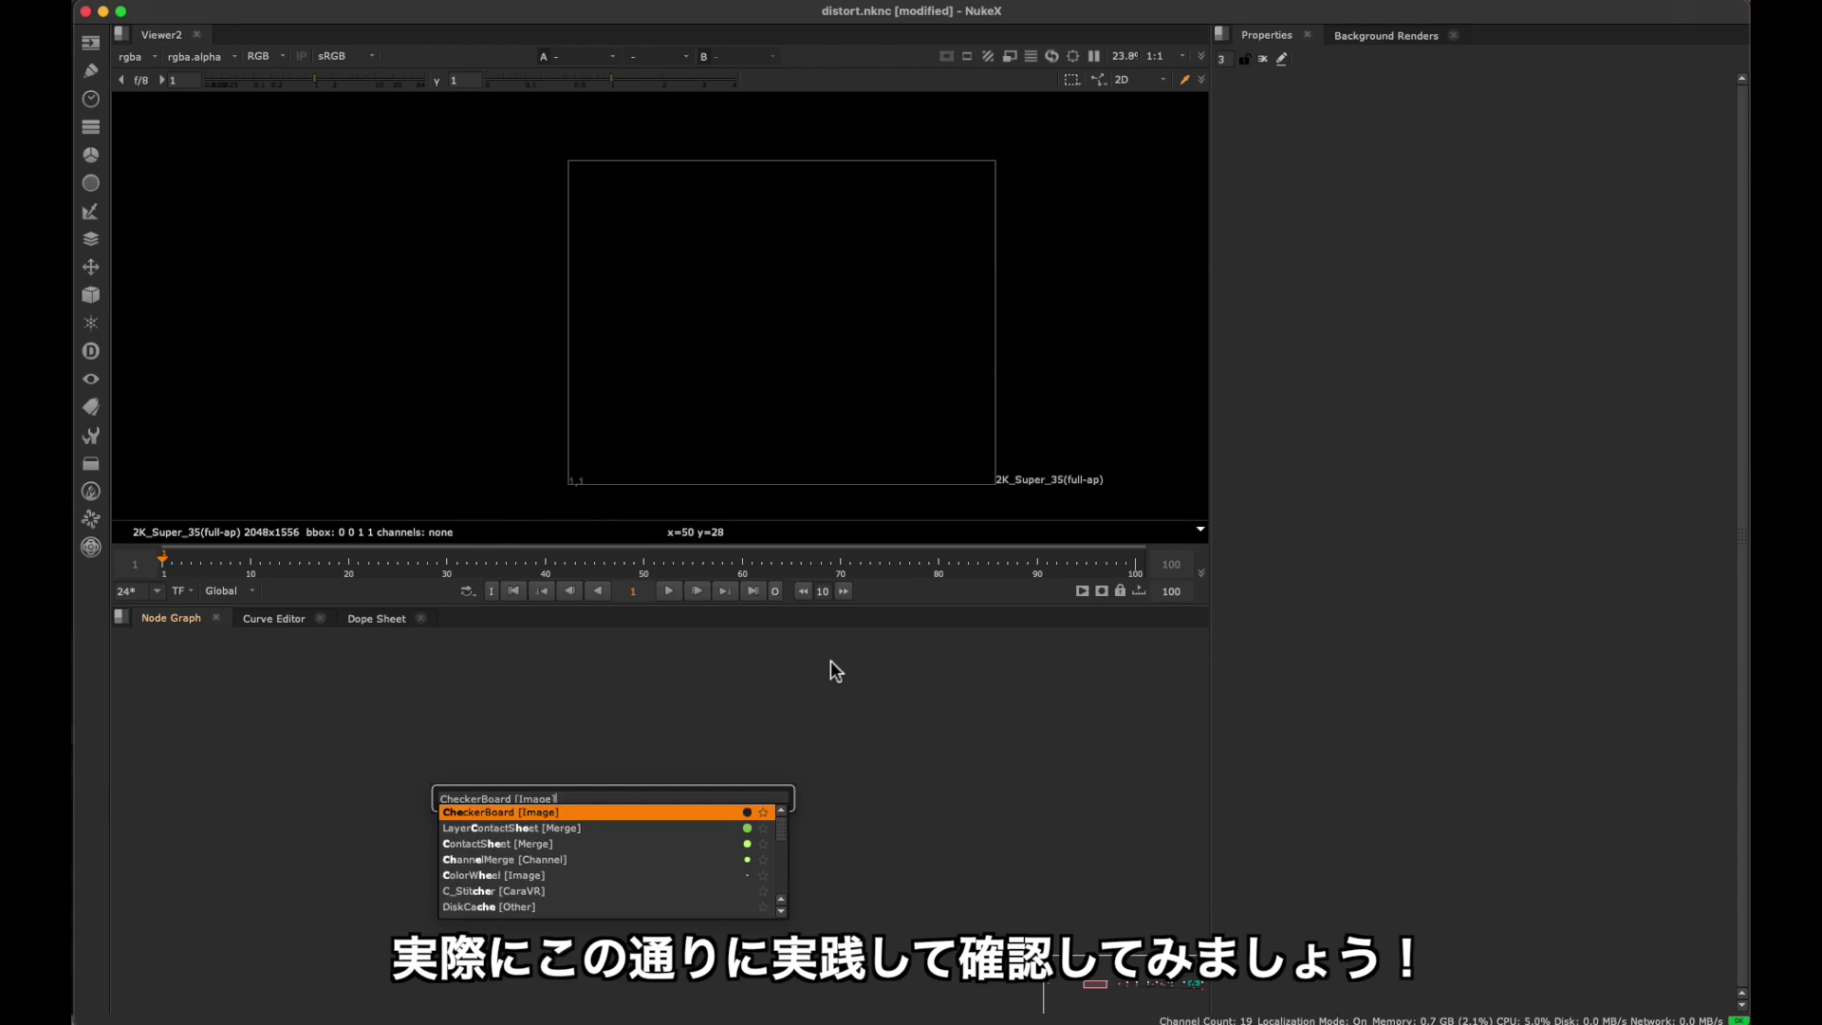
Create a CheckerBoard node, view it and set its size to 1 so each box covers one pixel.
key(Return)
drag(593, 798, 609, 790)
key(1)
drag(1395, 161, 1376, 162)
scroll(582, 441, up, 6)
scroll(715, 376, up, 10)
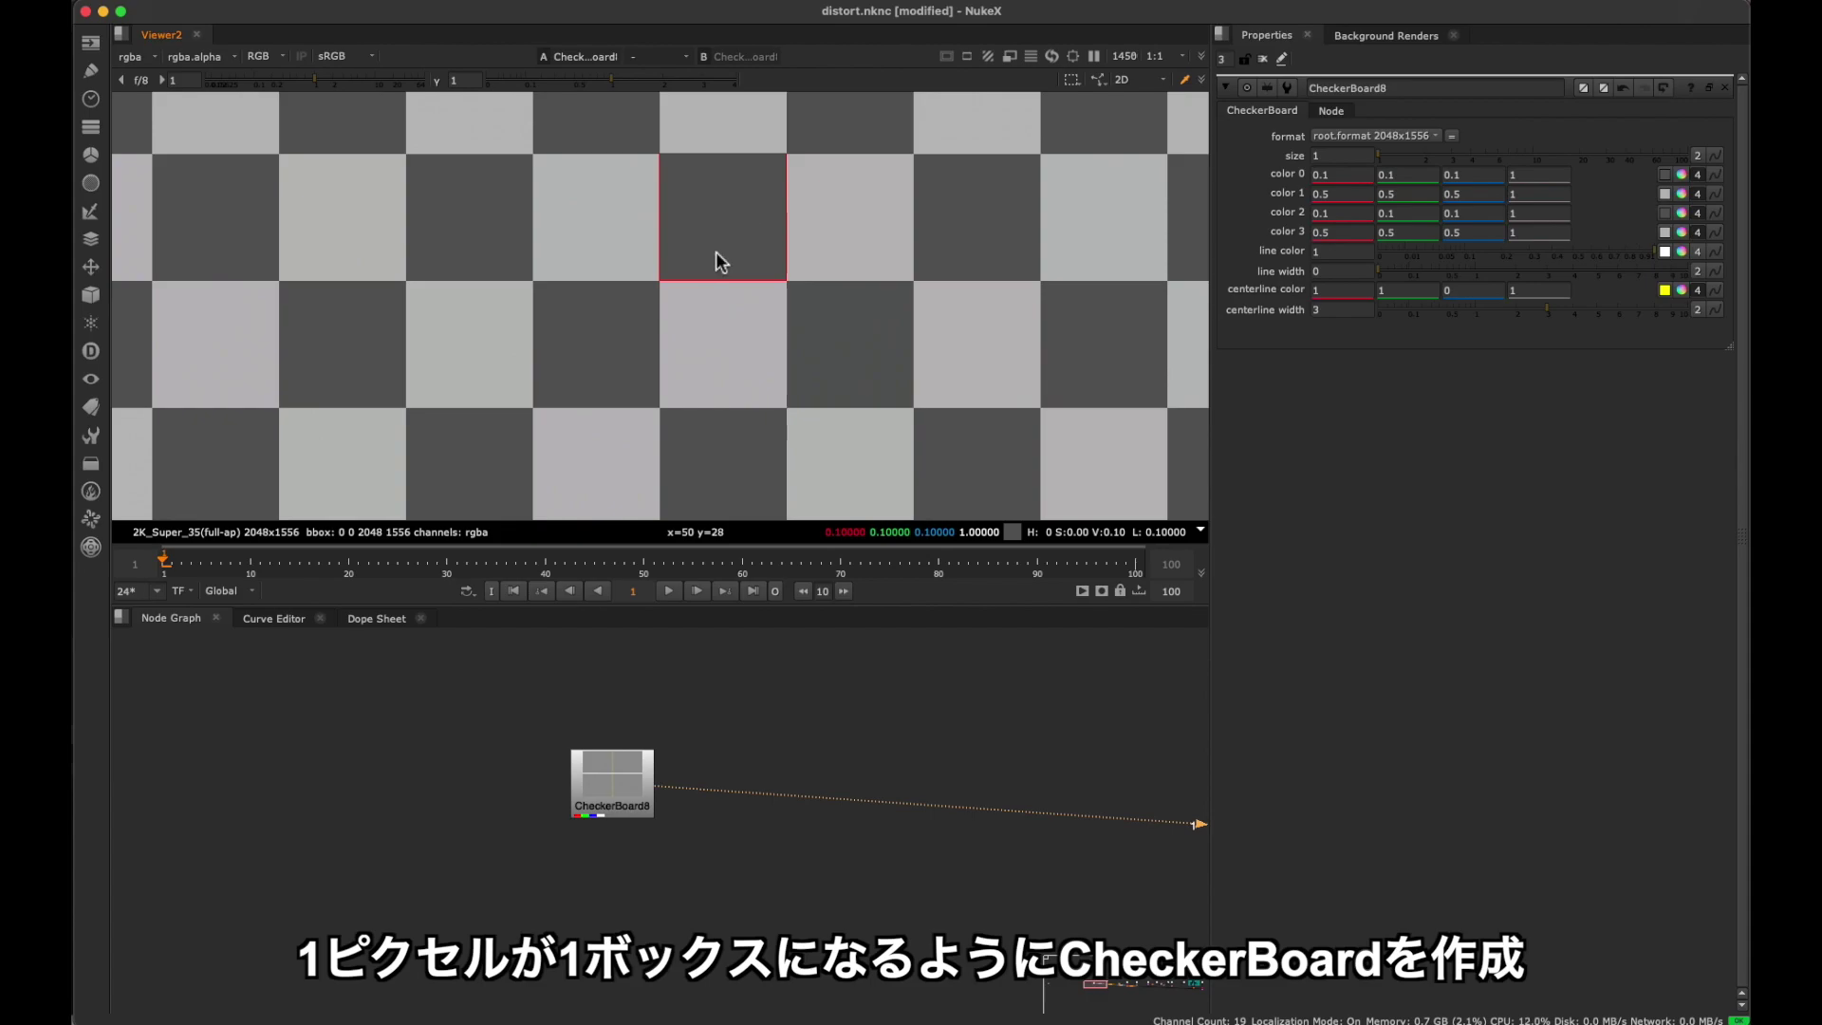
Add a Roto node fed by the CheckerBoard, place it beside it and enable replace.
scroll(727, 739, down, 1)
scroll(733, 740, down, 1)
click(673, 777)
key(Tab)
text(roto)
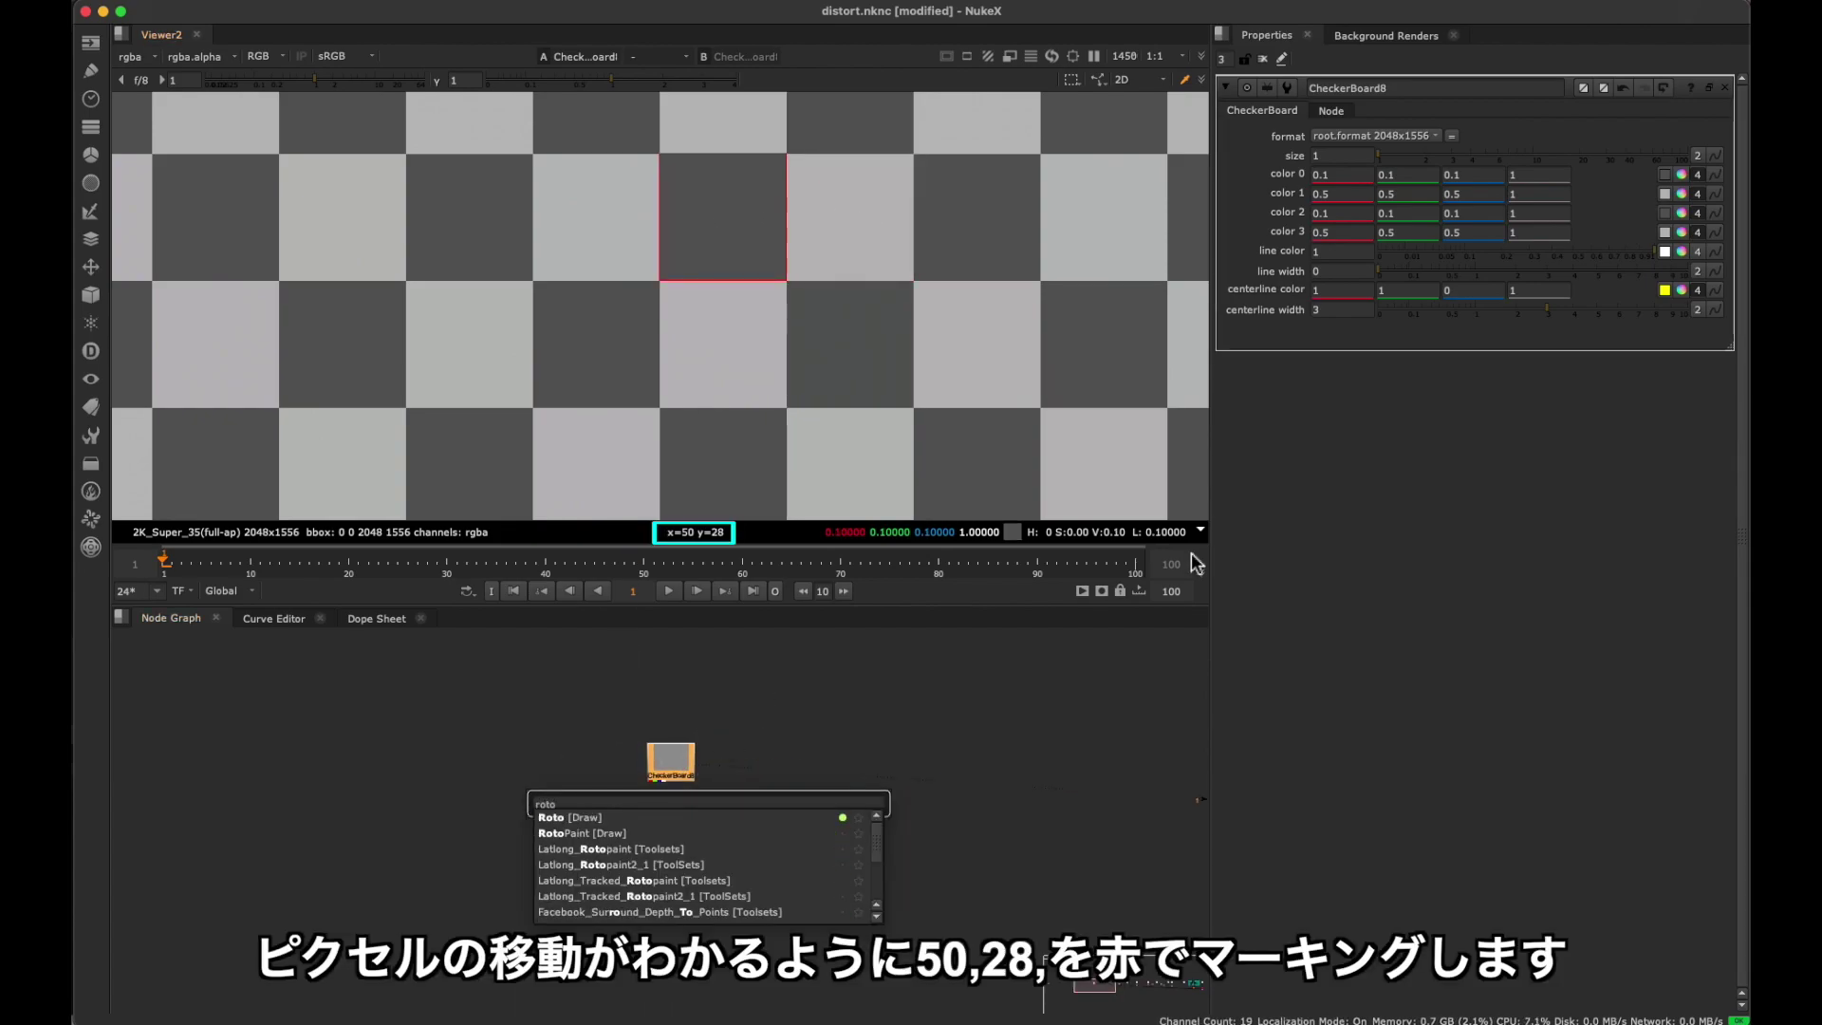
key(Return)
drag(676, 794, 749, 799)
click(1455, 174)
Draw a cusped rectangle in the Roto node exactly around the pixel at x=50, y=28.
right_click(127, 186)
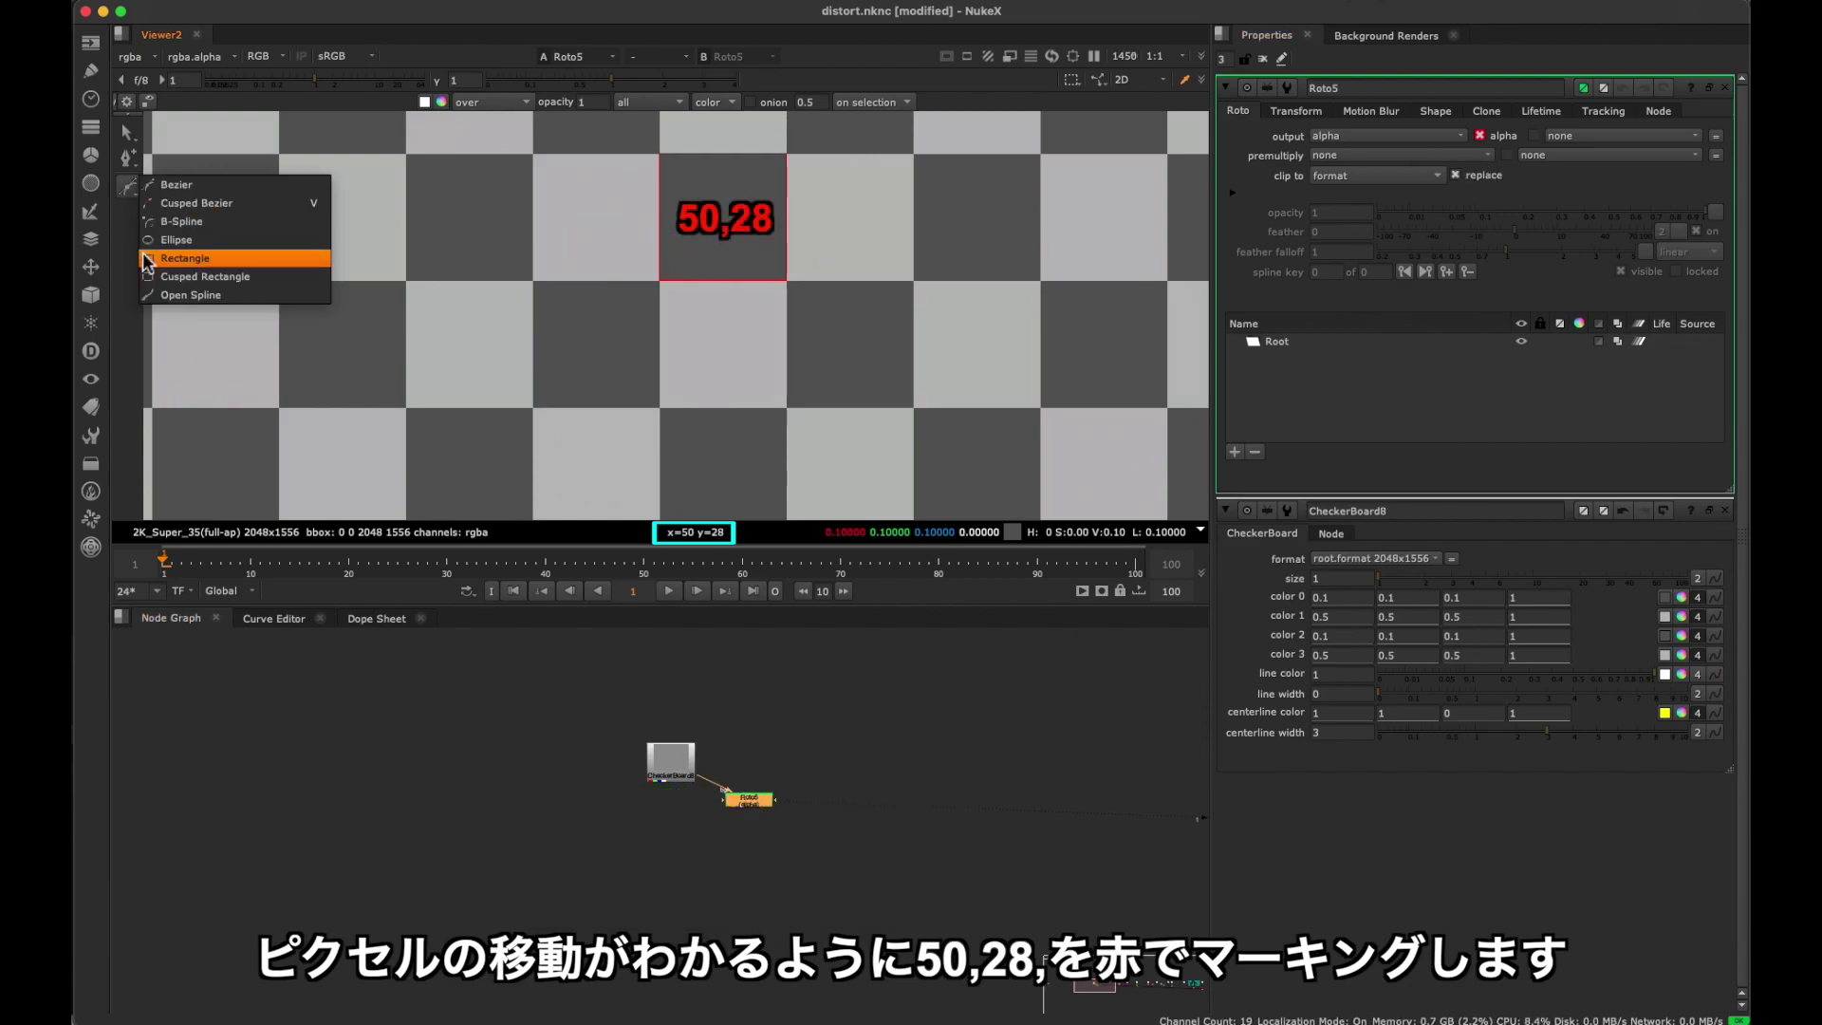
click(190, 271)
drag(662, 155, 786, 280)
Add a Grade node below the CheckerBoard and connect its mask input to the Roto node.
click(793, 760)
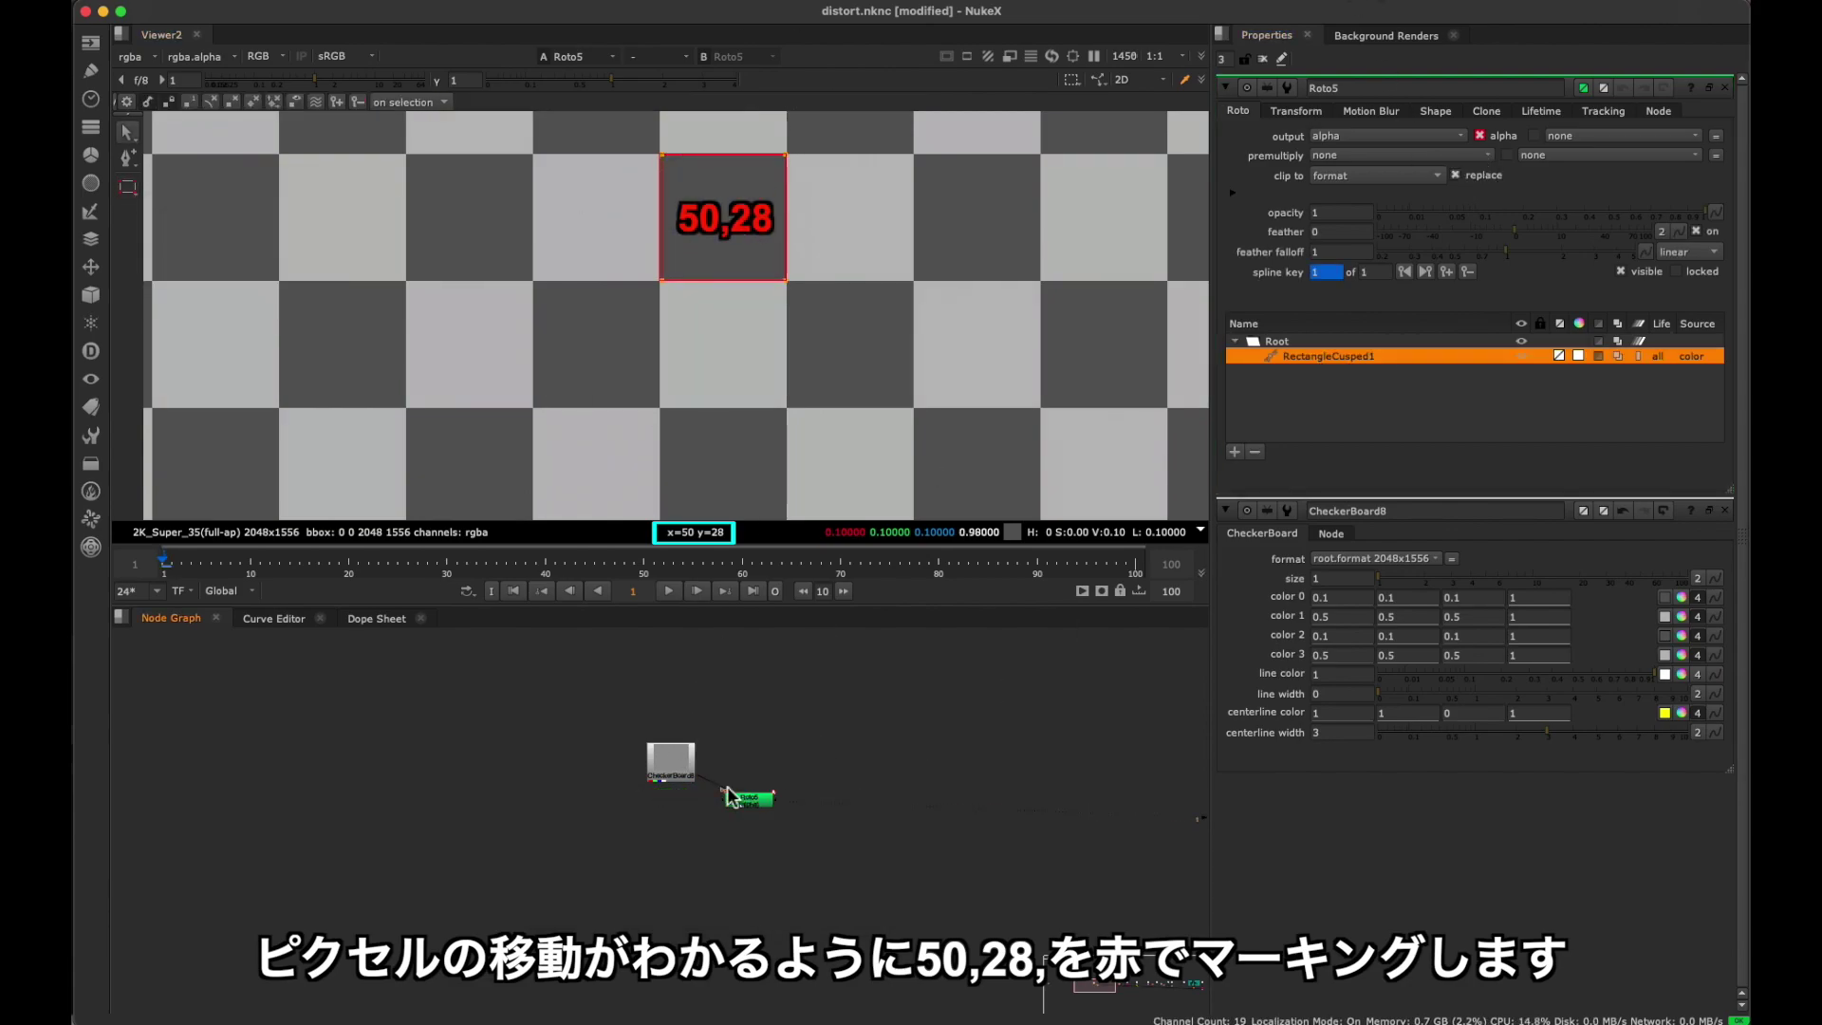
key(g)
click(683, 774)
scroll(685, 775, up, 5)
middle_drag(777, 750, 782, 671)
drag(876, 788, 732, 801)
middle_drag(732, 806, 841, 832)
click(760, 829)
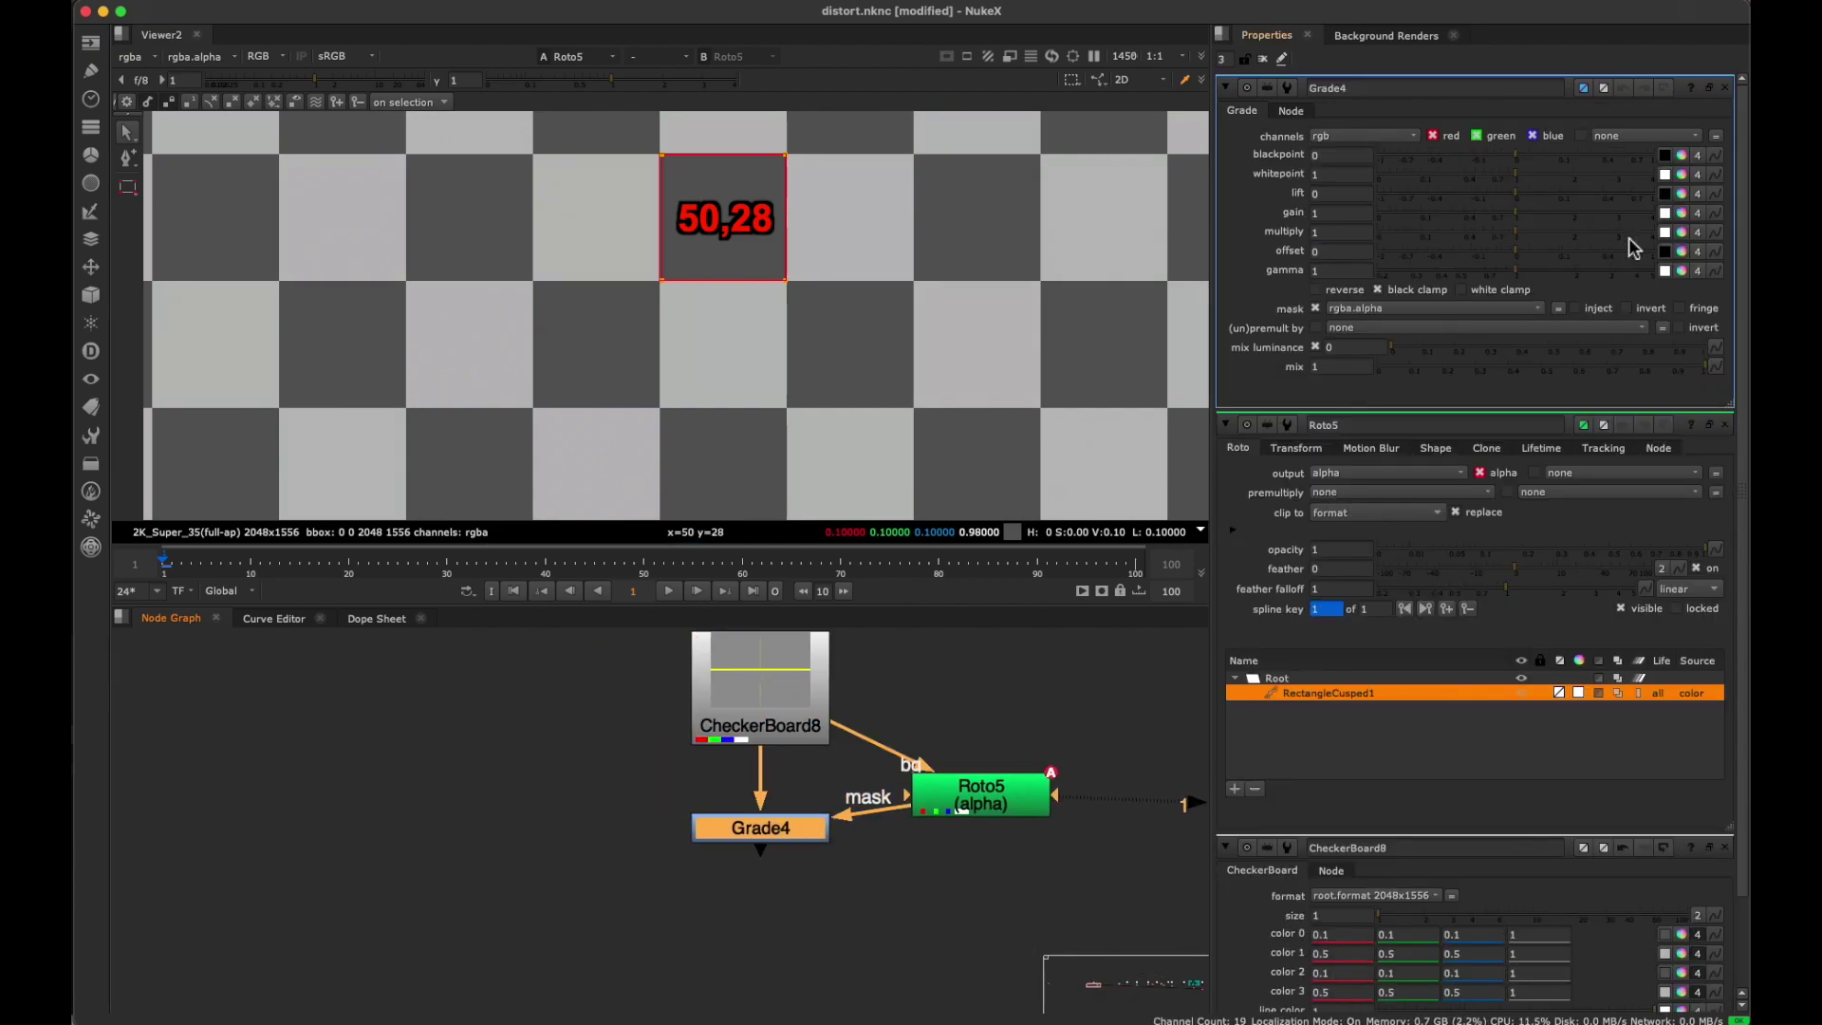
Color the masked pixel red through the Grade's lift and view the Grade output.
click(1681, 194)
click(1245, 391)
click(1144, 300)
key(1)
click(810, 819)
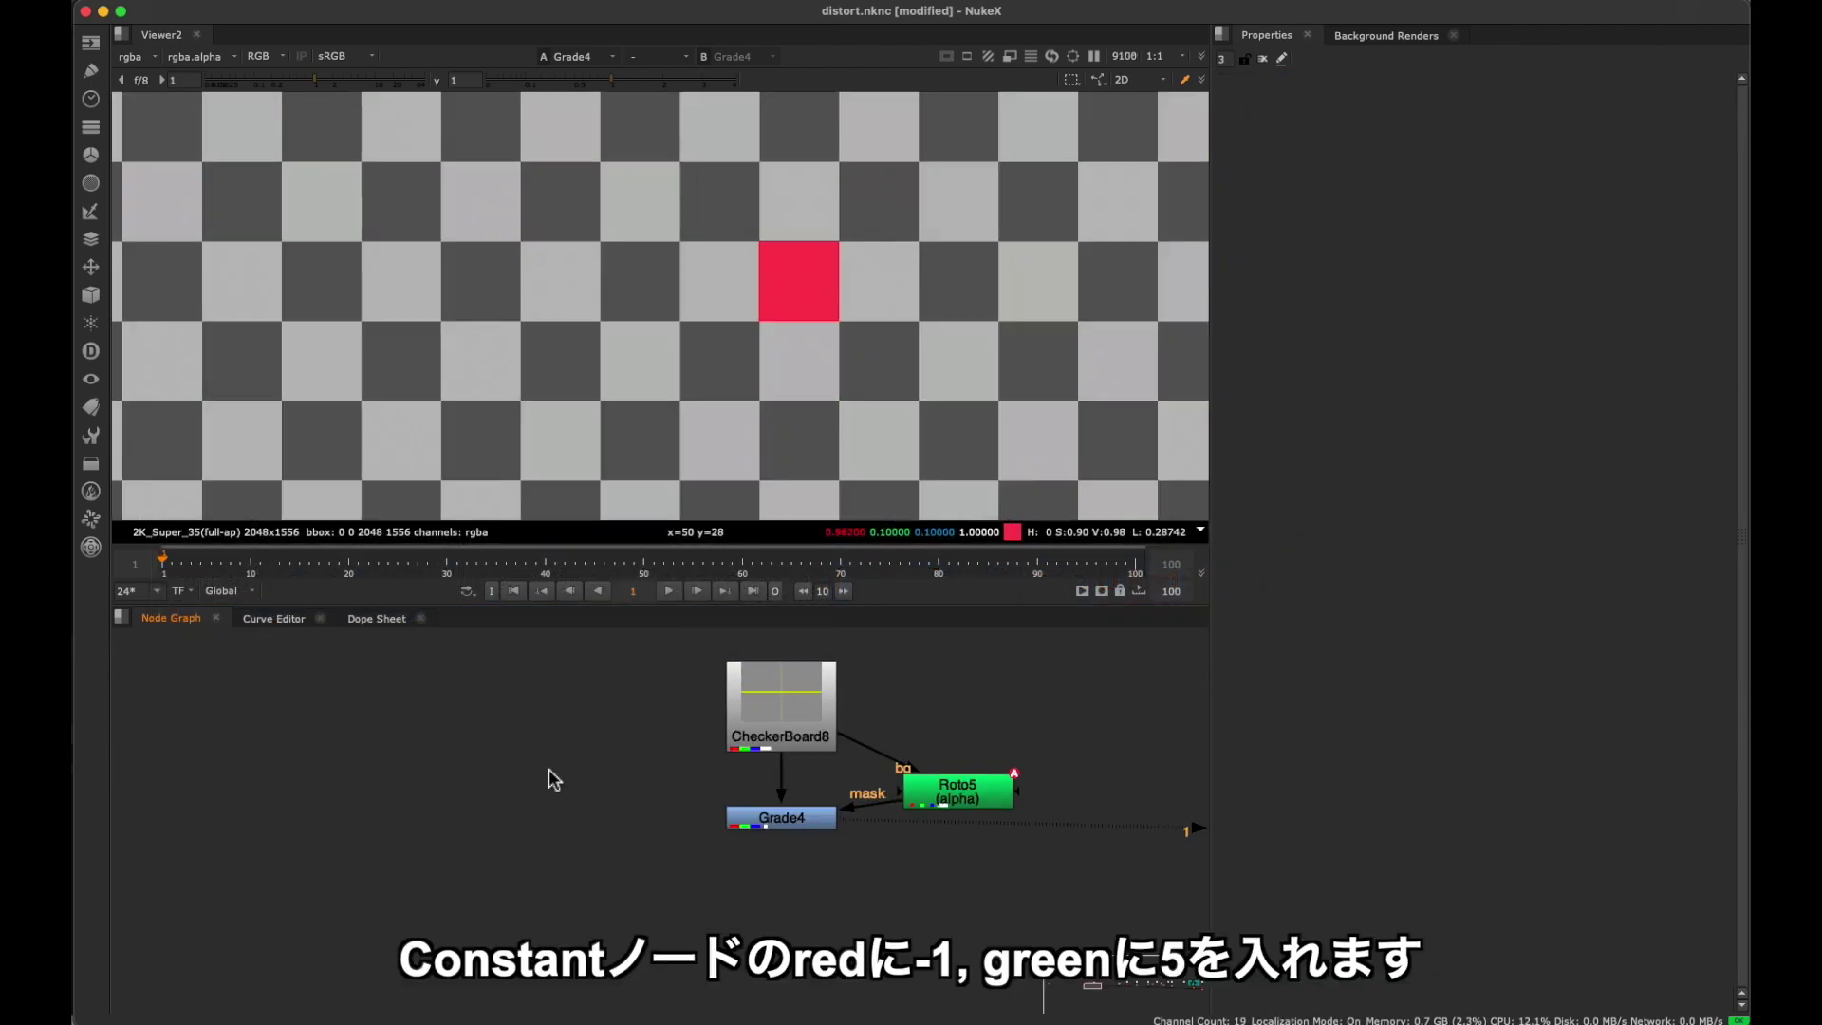
Create a Constant node and place it beside the CheckerBoard branch.
key(Tab)
text(con)
key(Return)
drag(533, 766, 582, 733)
scroll(595, 729, up, 1)
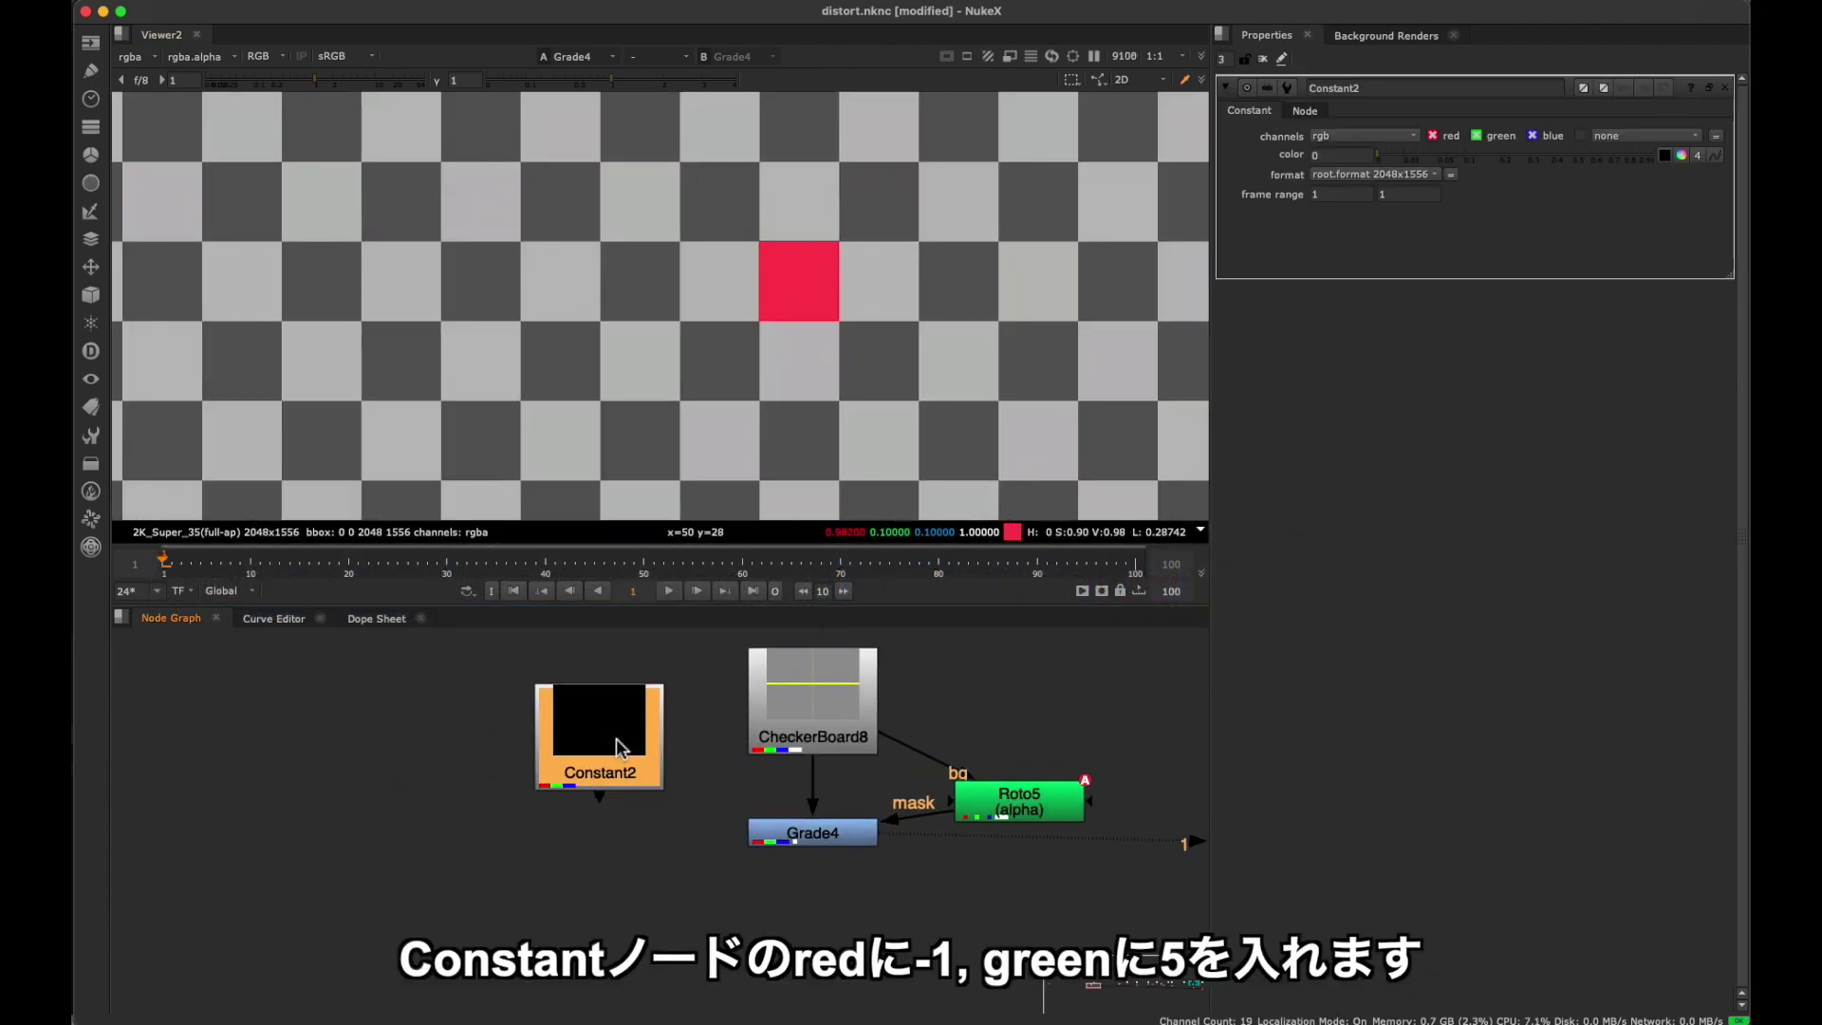
Split the Constant's color into separate channels and set red to -1 and green to 5.
click(1698, 156)
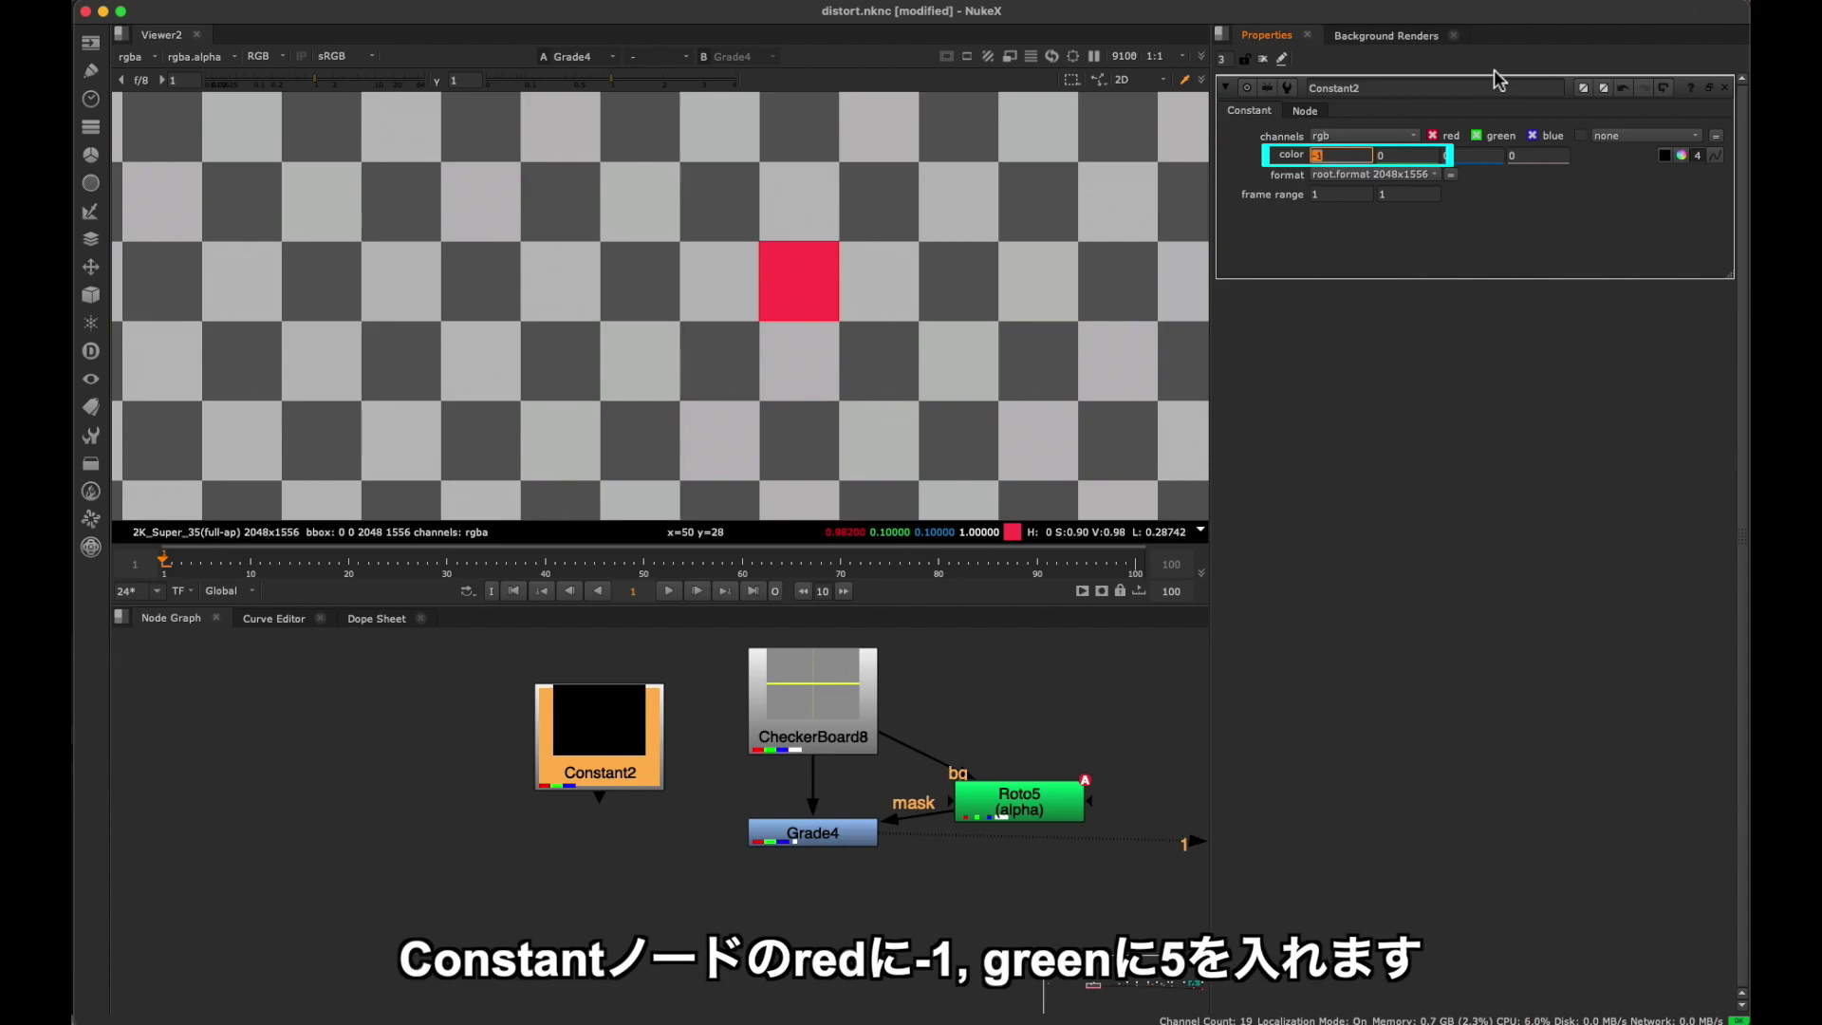
double_click(1403, 156)
text(5)
key(Return)
click(707, 726)
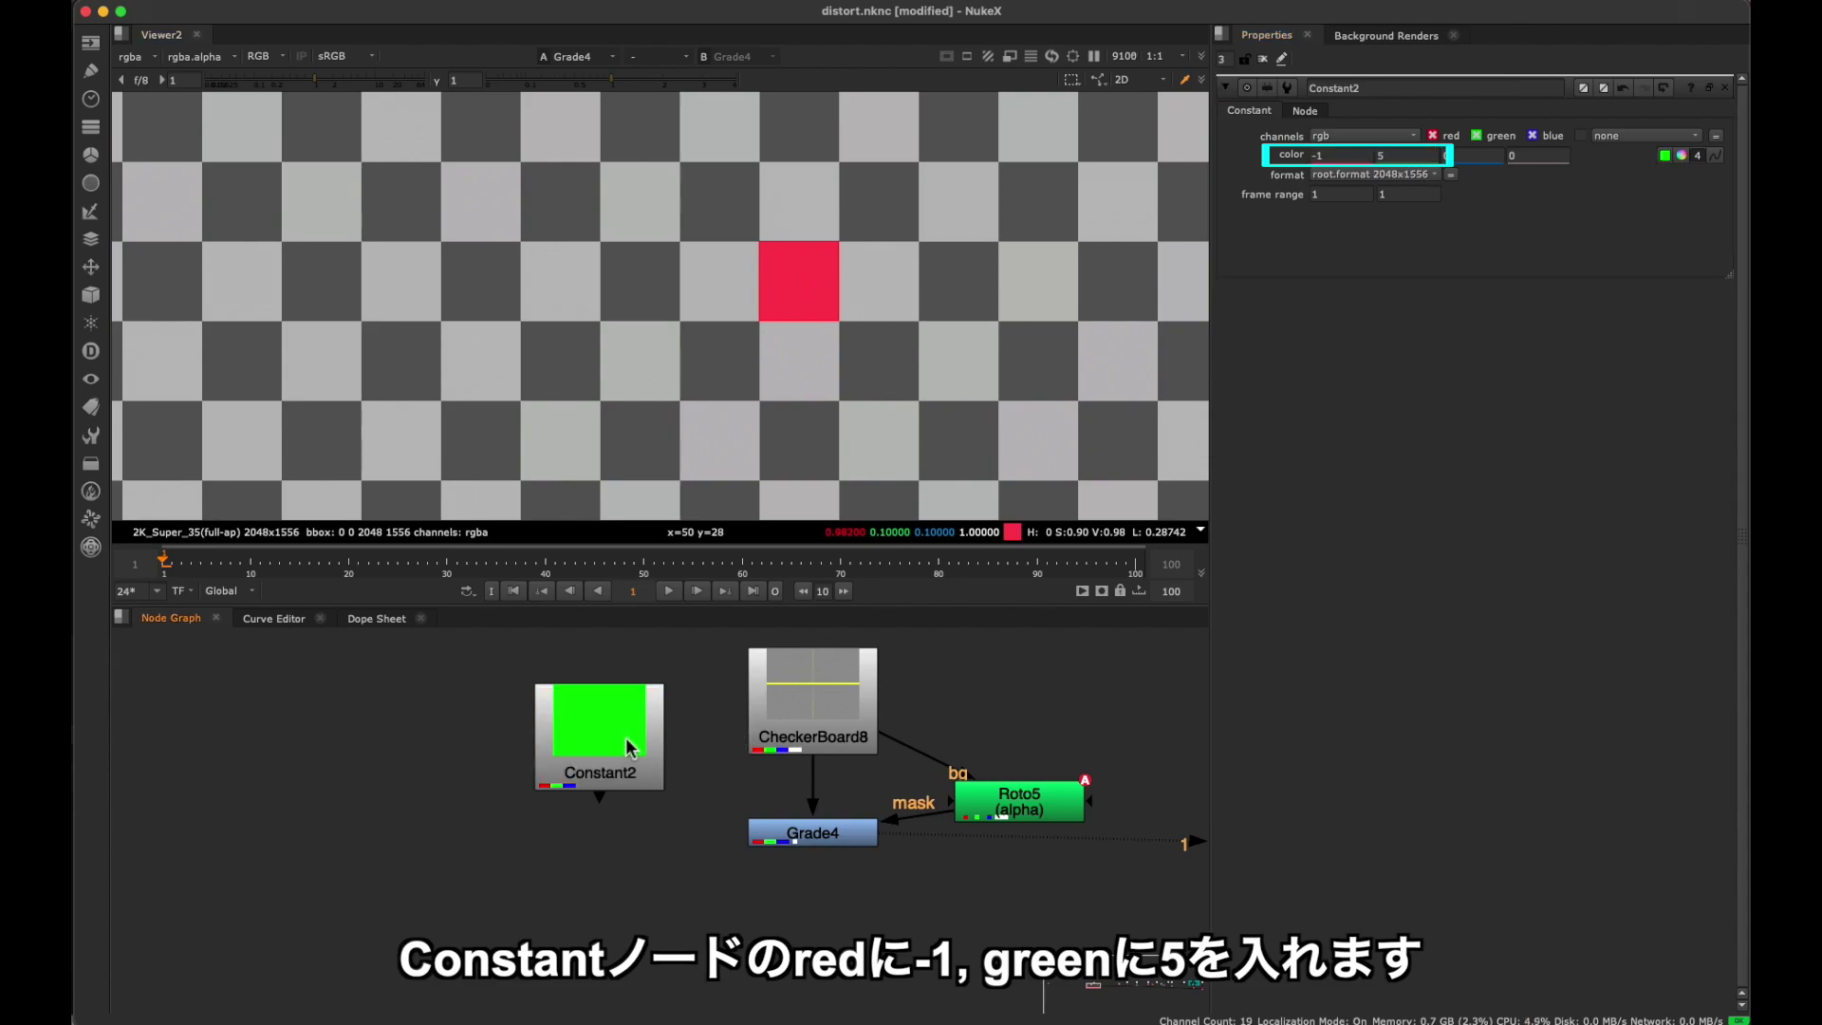
Add a Copy node below the Grade and connect its A input to the Constant.
drag(626, 744, 573, 797)
scroll(681, 831, down, 1)
click(776, 893)
key(k)
drag(777, 909, 789, 884)
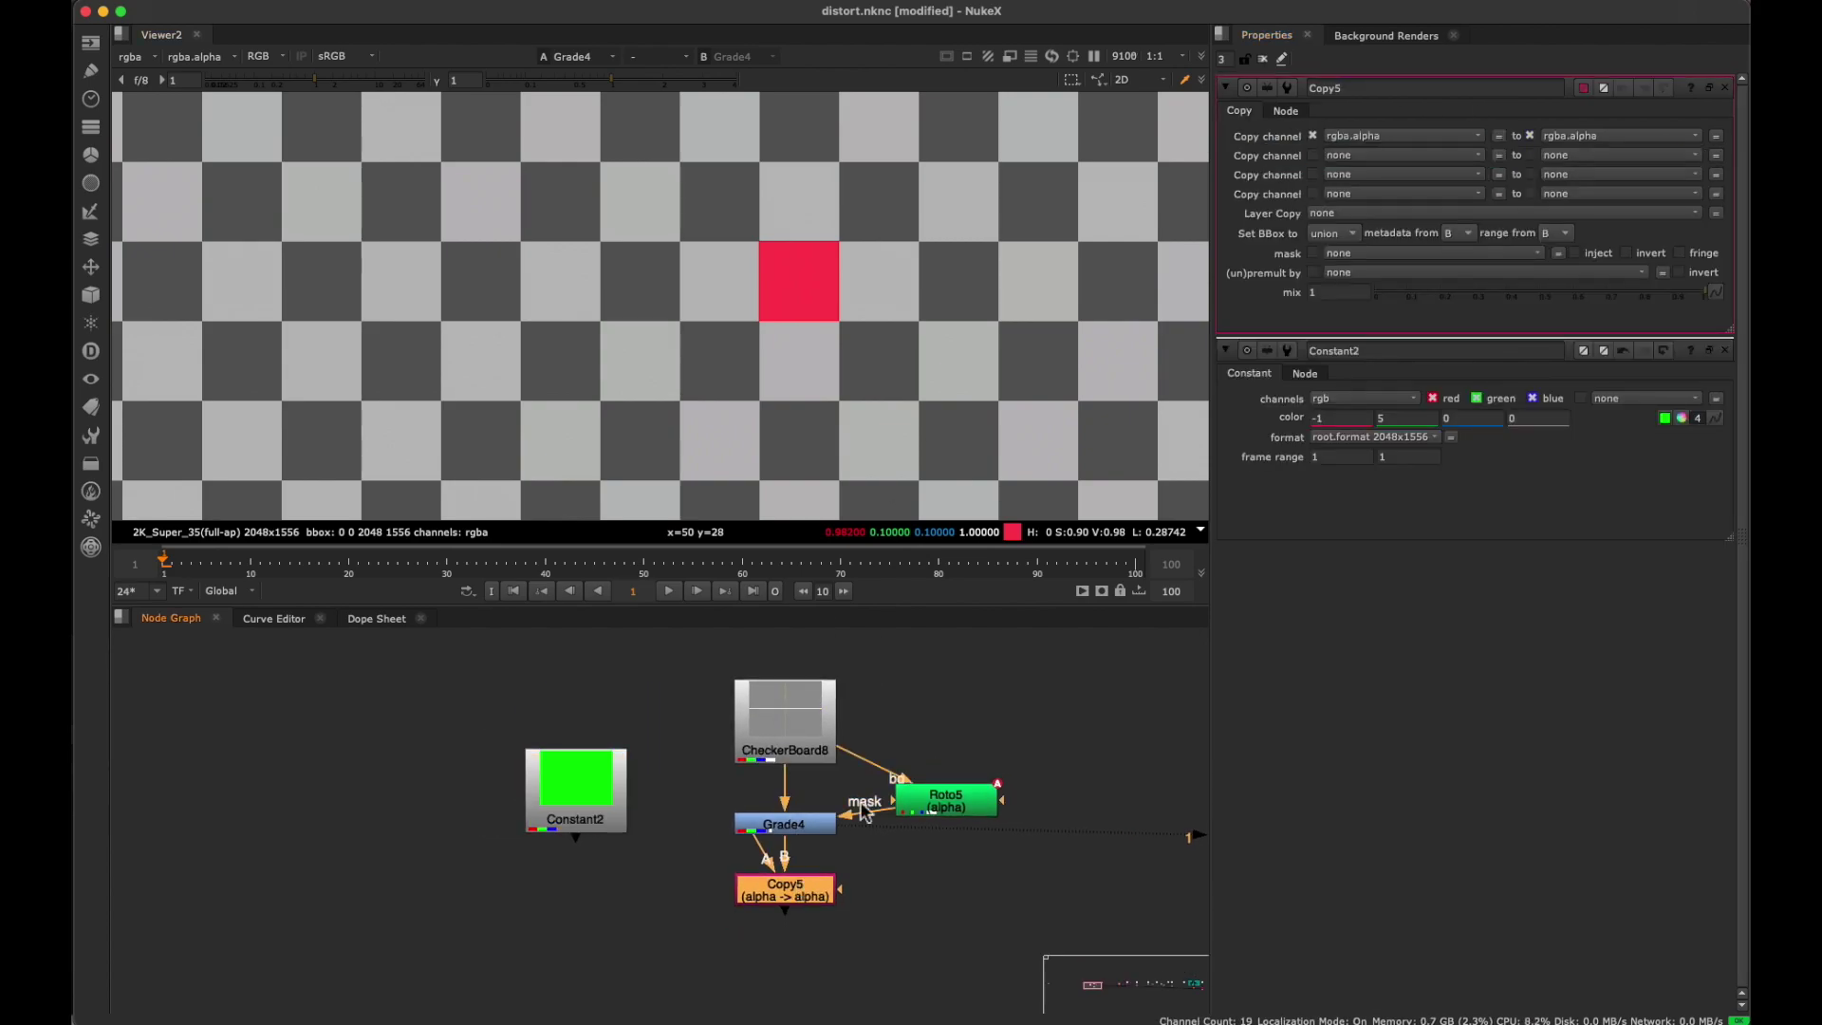
scroll(873, 741, down, 2)
drag(985, 672, 664, 845)
scroll(784, 745, up, 3)
drag(800, 791, 685, 839)
click(784, 745)
Set the Copy node to copy rgba.red to forward.u and rgba.green to forward.v.
click(1402, 136)
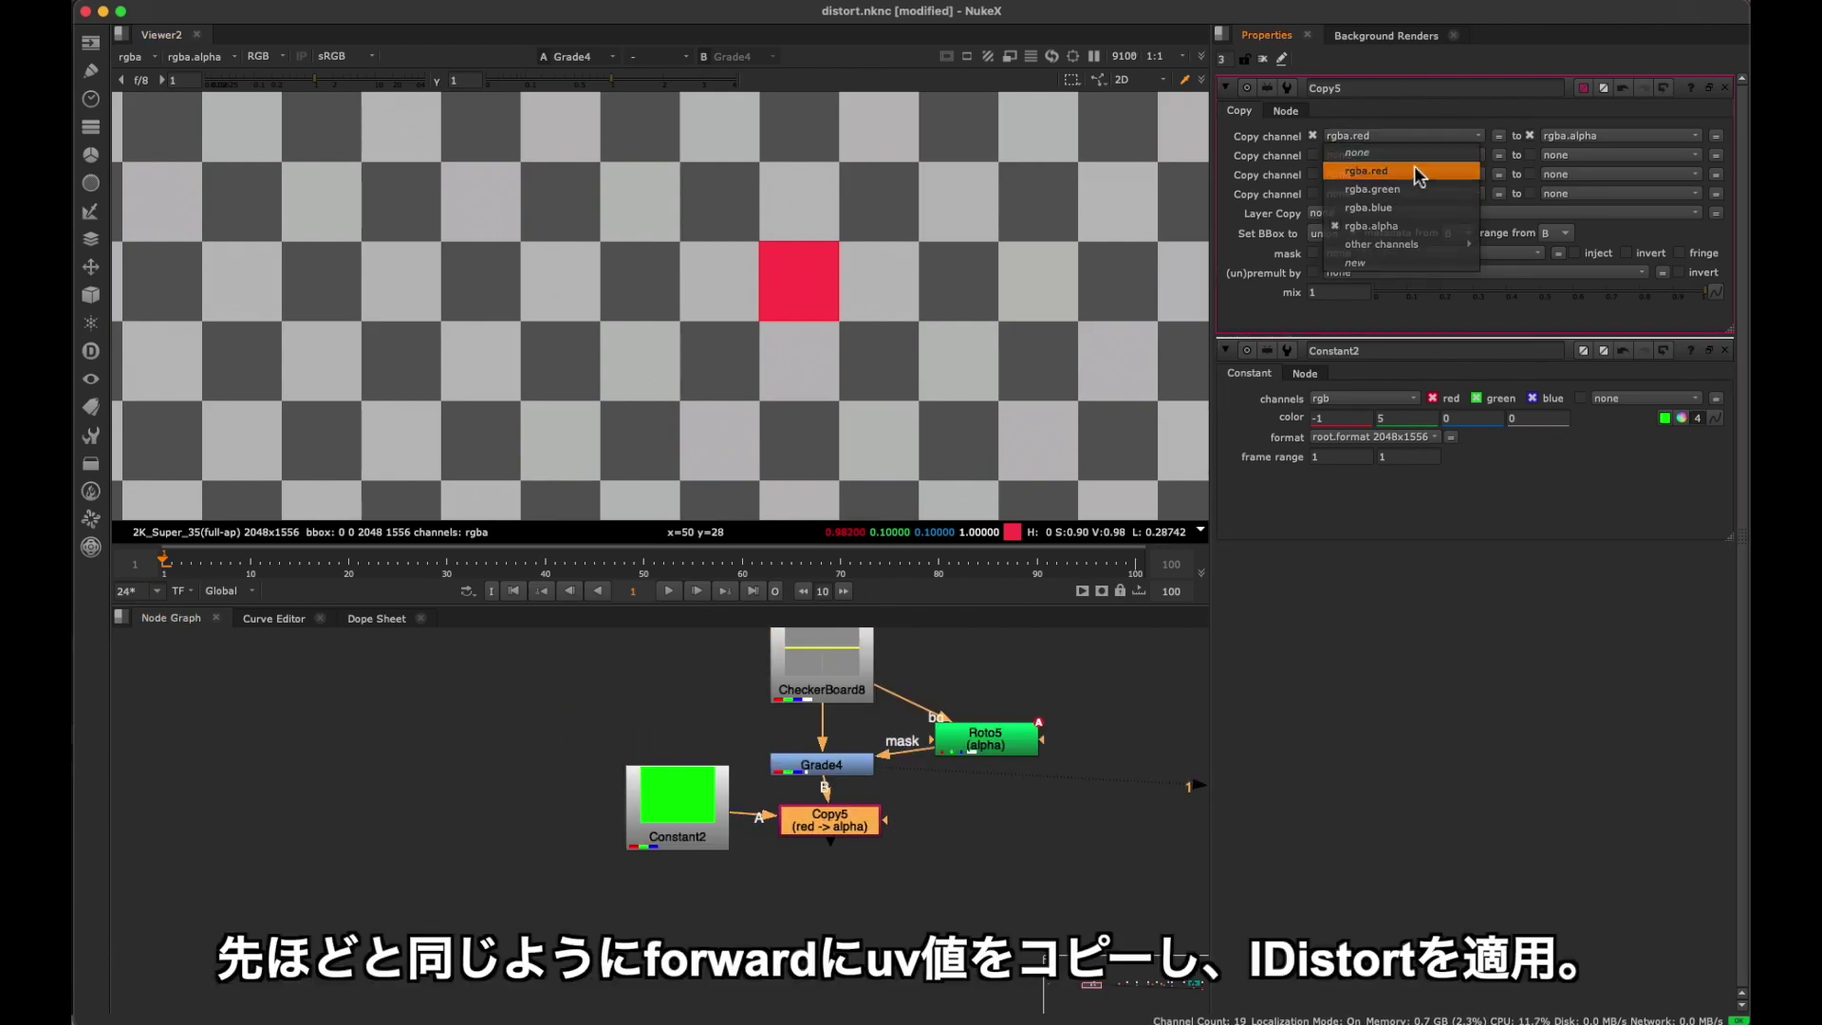
click(1404, 173)
click(1580, 136)
click(1587, 262)
click(1402, 155)
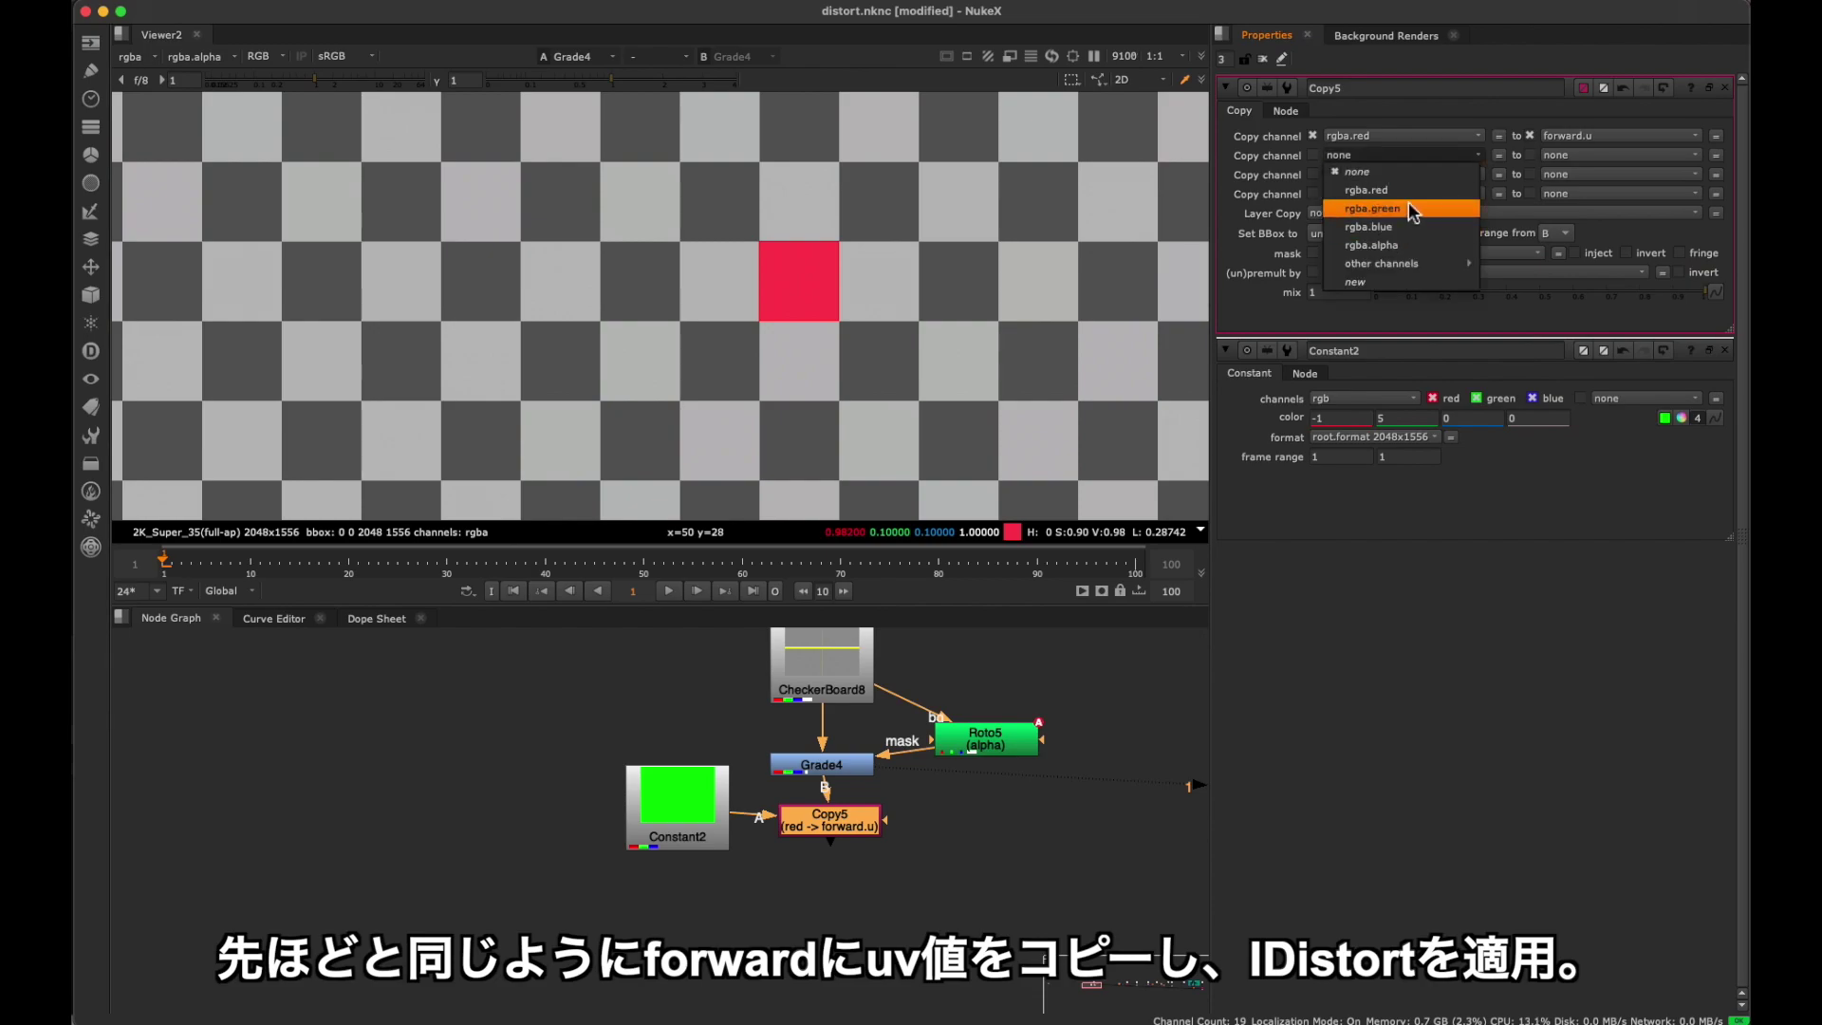
click(1396, 209)
click(1614, 154)
click(1614, 306)
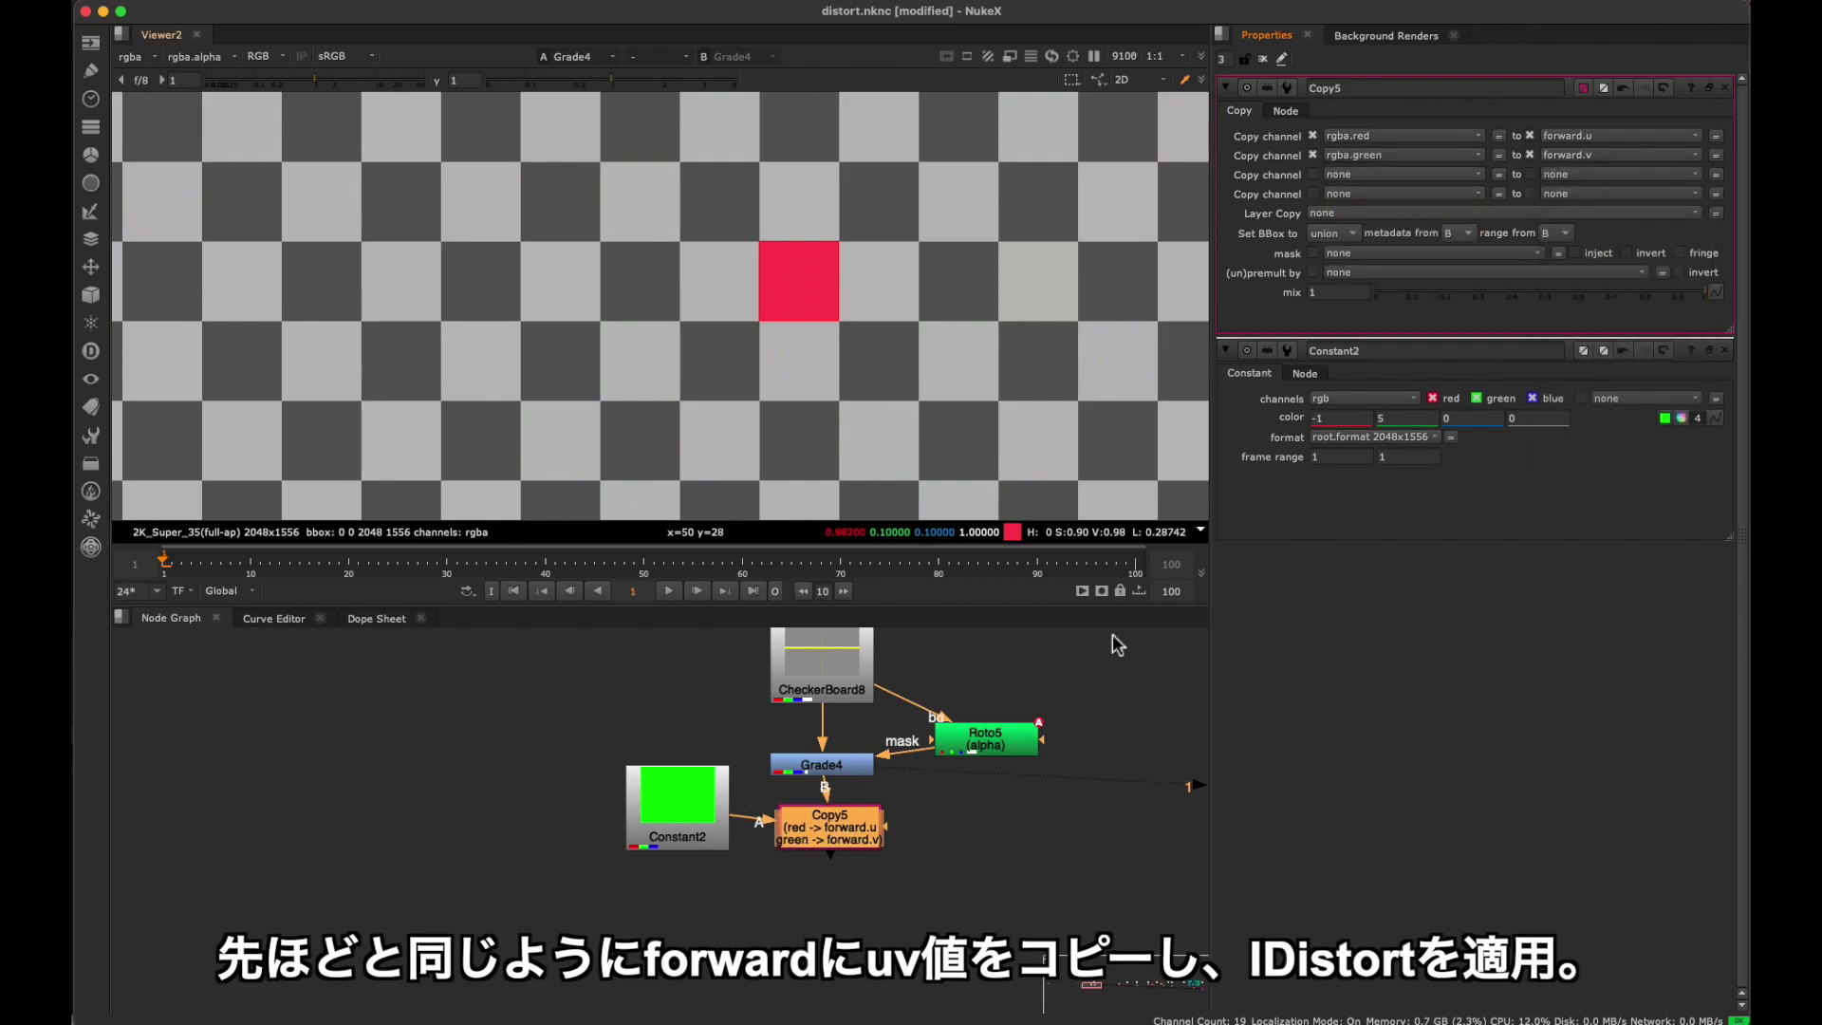
Add an IDistort node below the Copy, view it and set its UV channels to forward.
key(Tab)
text(id)
key(Return)
click(925, 875)
drag(853, 878, 854, 890)
key(1)
click(1367, 155)
click(1342, 244)
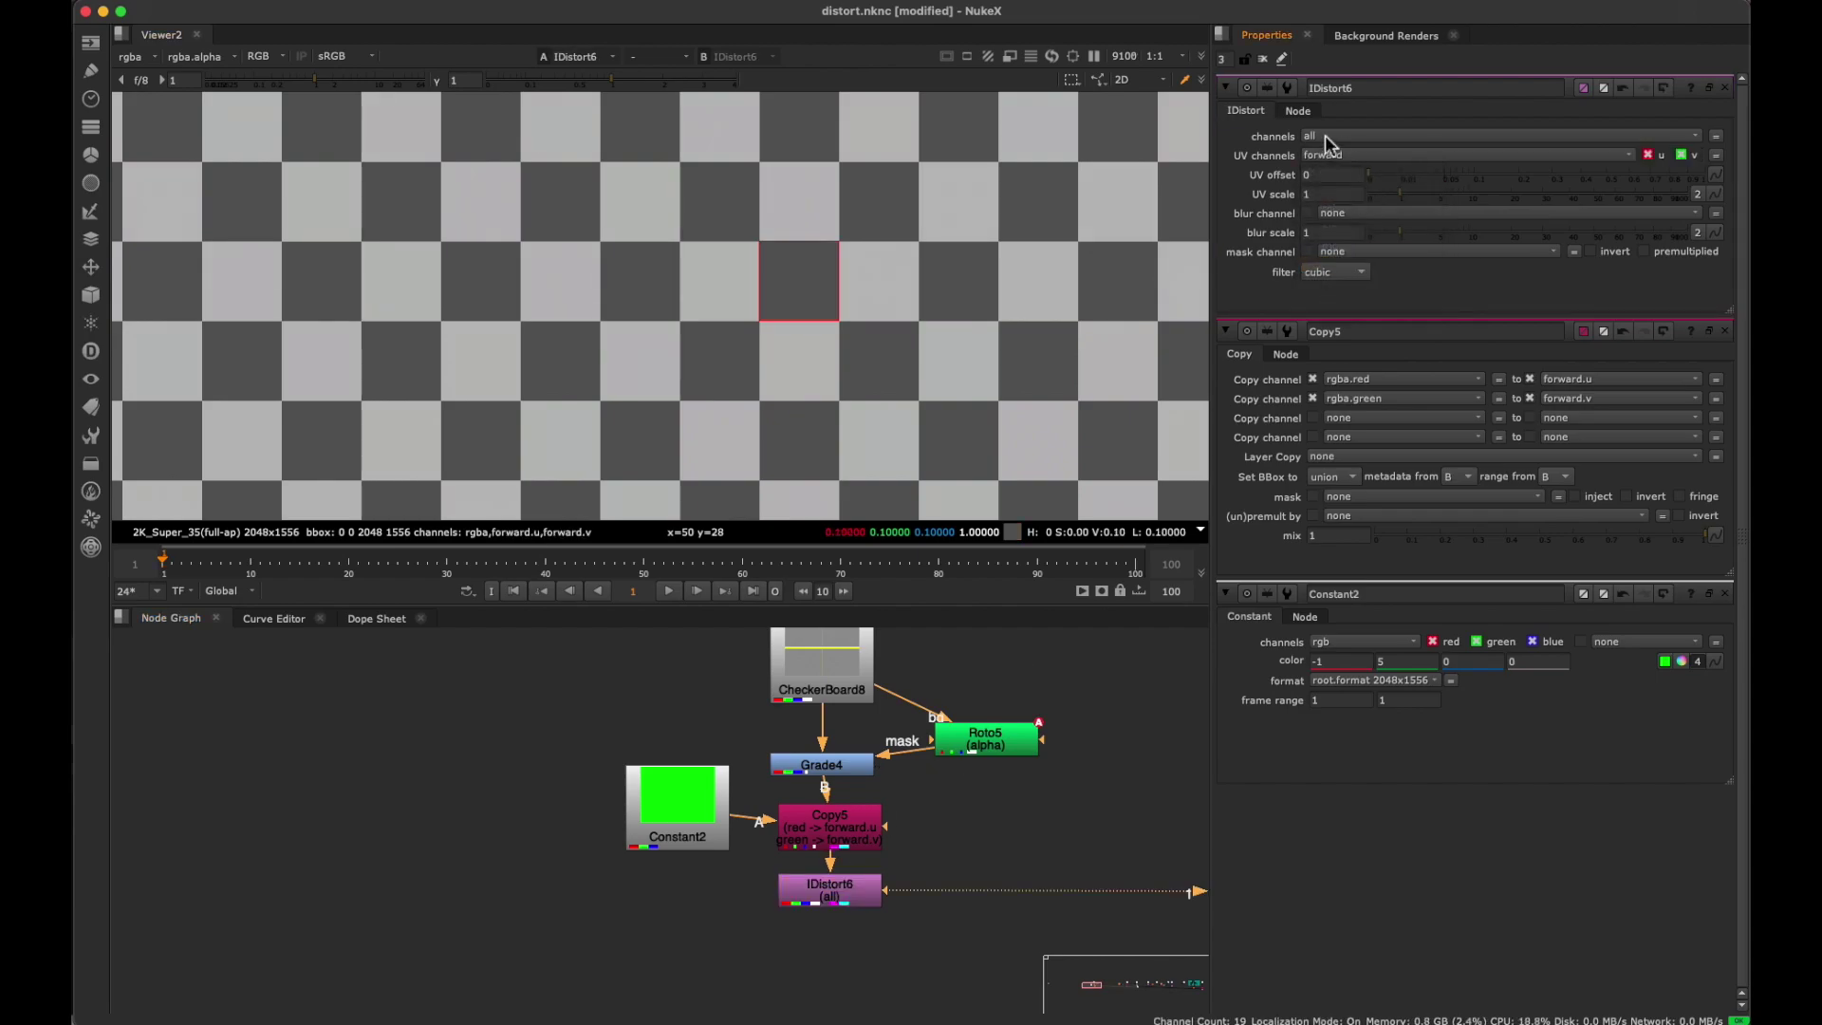
middle_drag(873, 377, 835, 277)
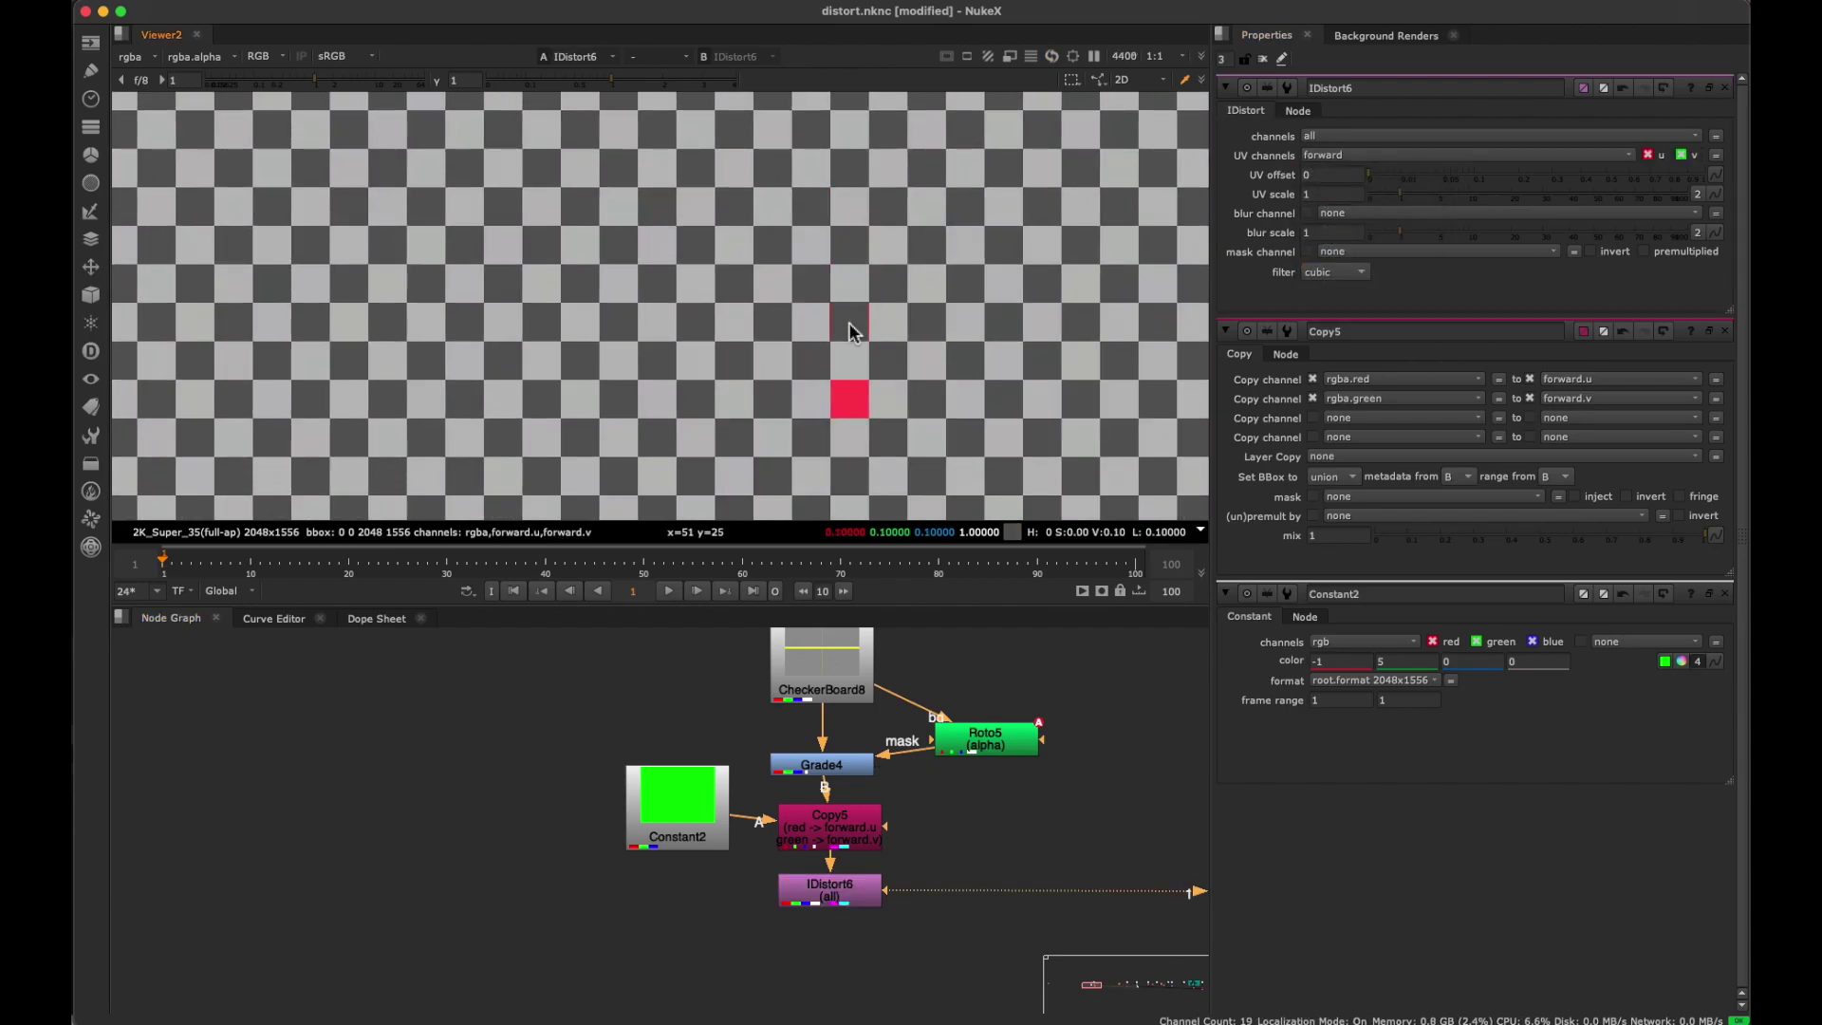
click(830, 890)
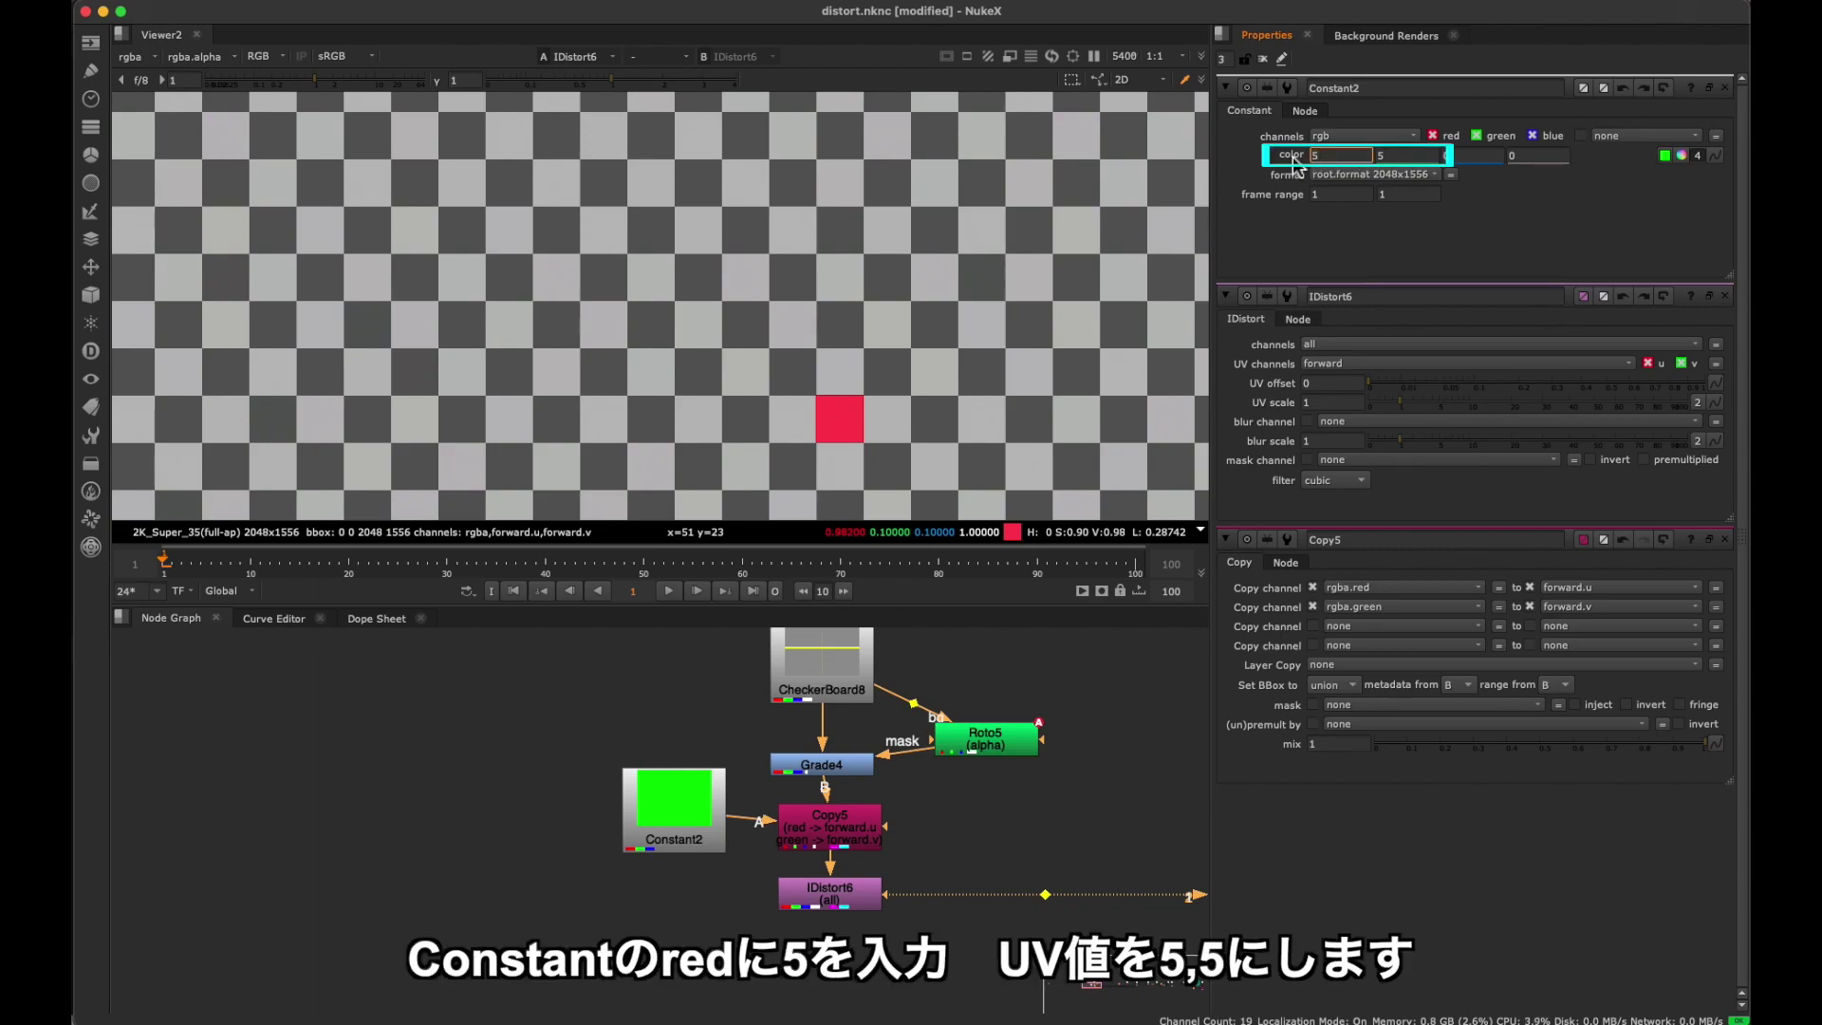
Set the Constant's red value to 5 and toggle the IDistort to compare the red pixel's position.
key(Return)
click(845, 897)
key(d)
key(d)
key(d)
key(d)
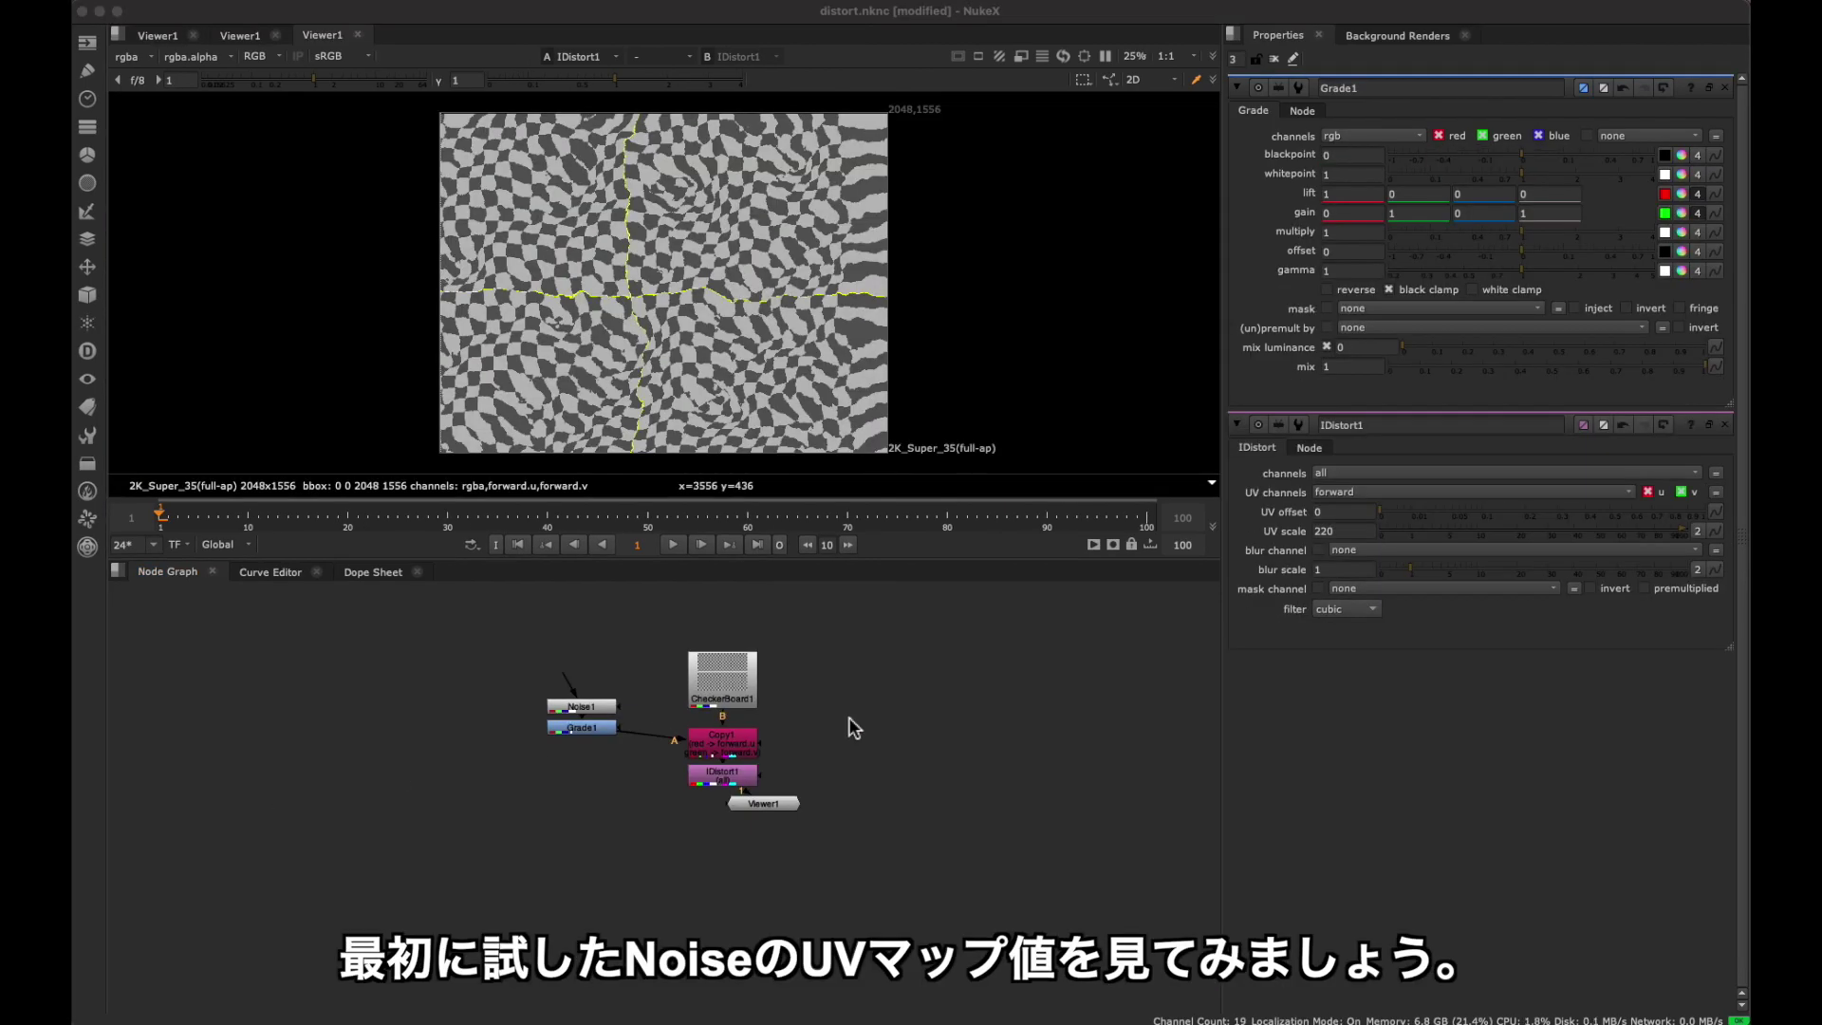
Attach a Sampler node to Grade1 in the noise setup, sample the current frame and view its output.
key(Tab)
text(sam)
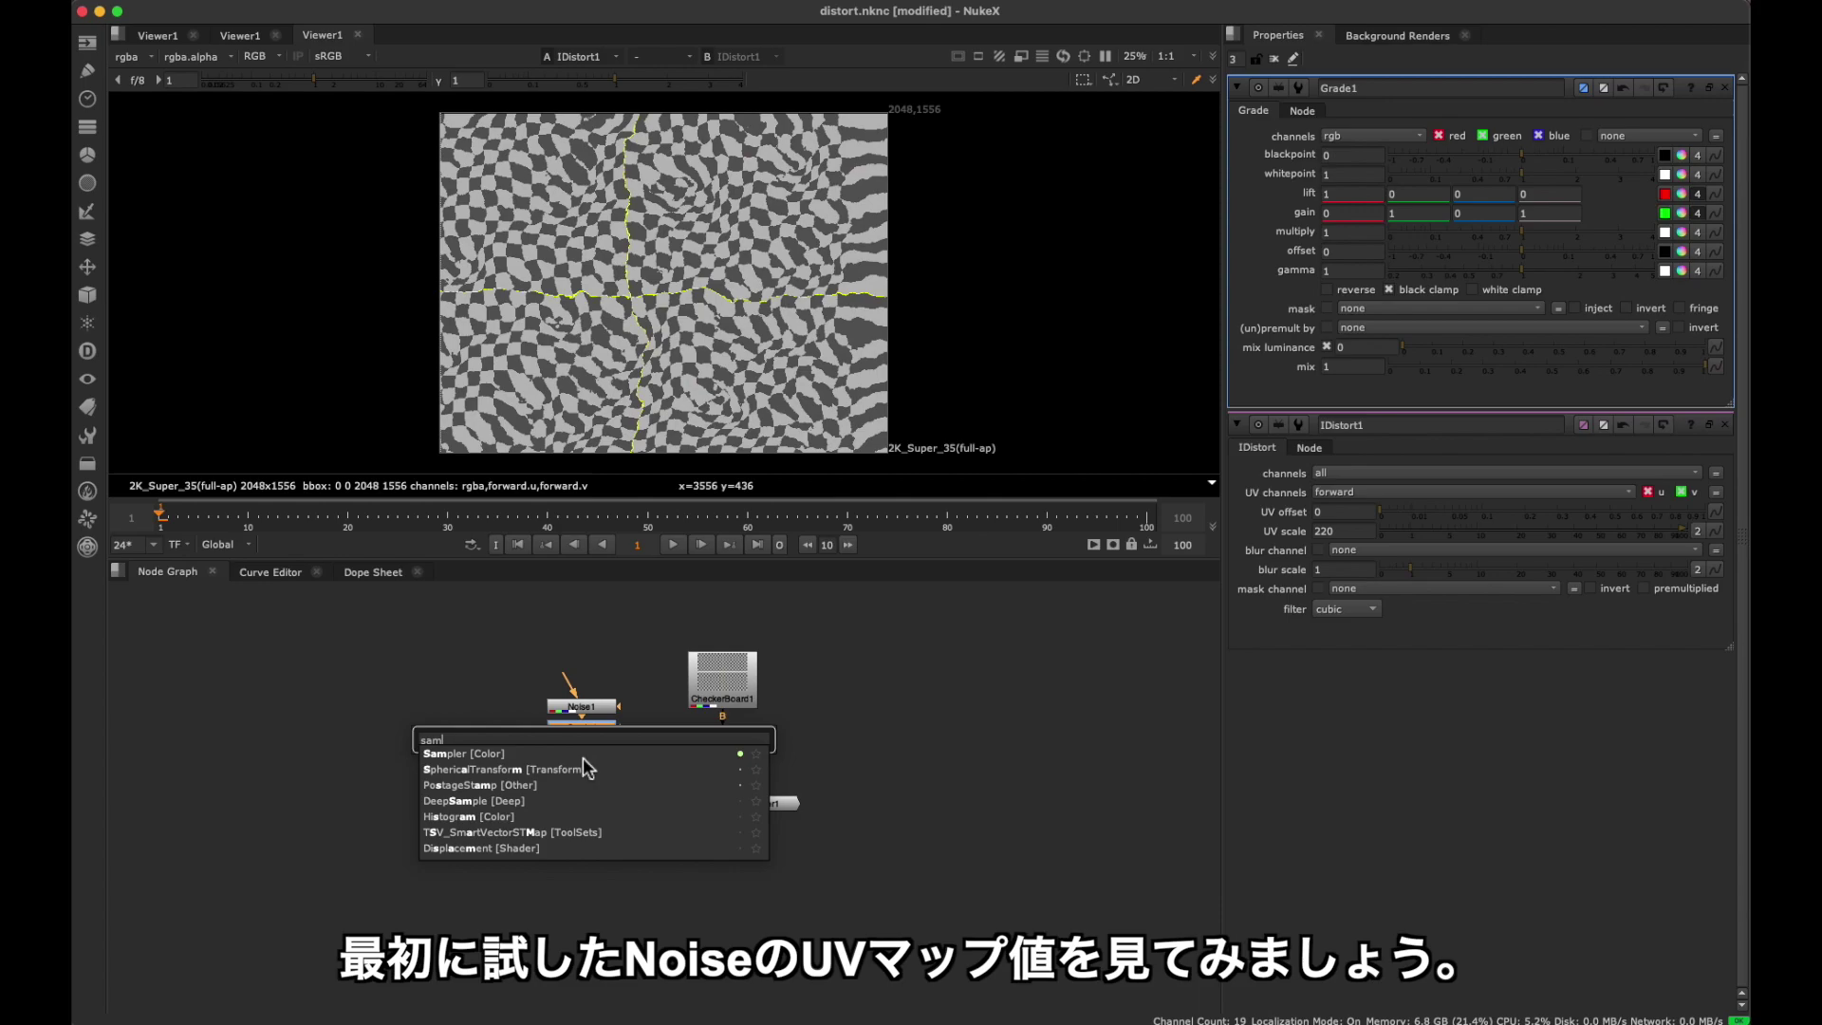
key(Return)
click(1593, 156)
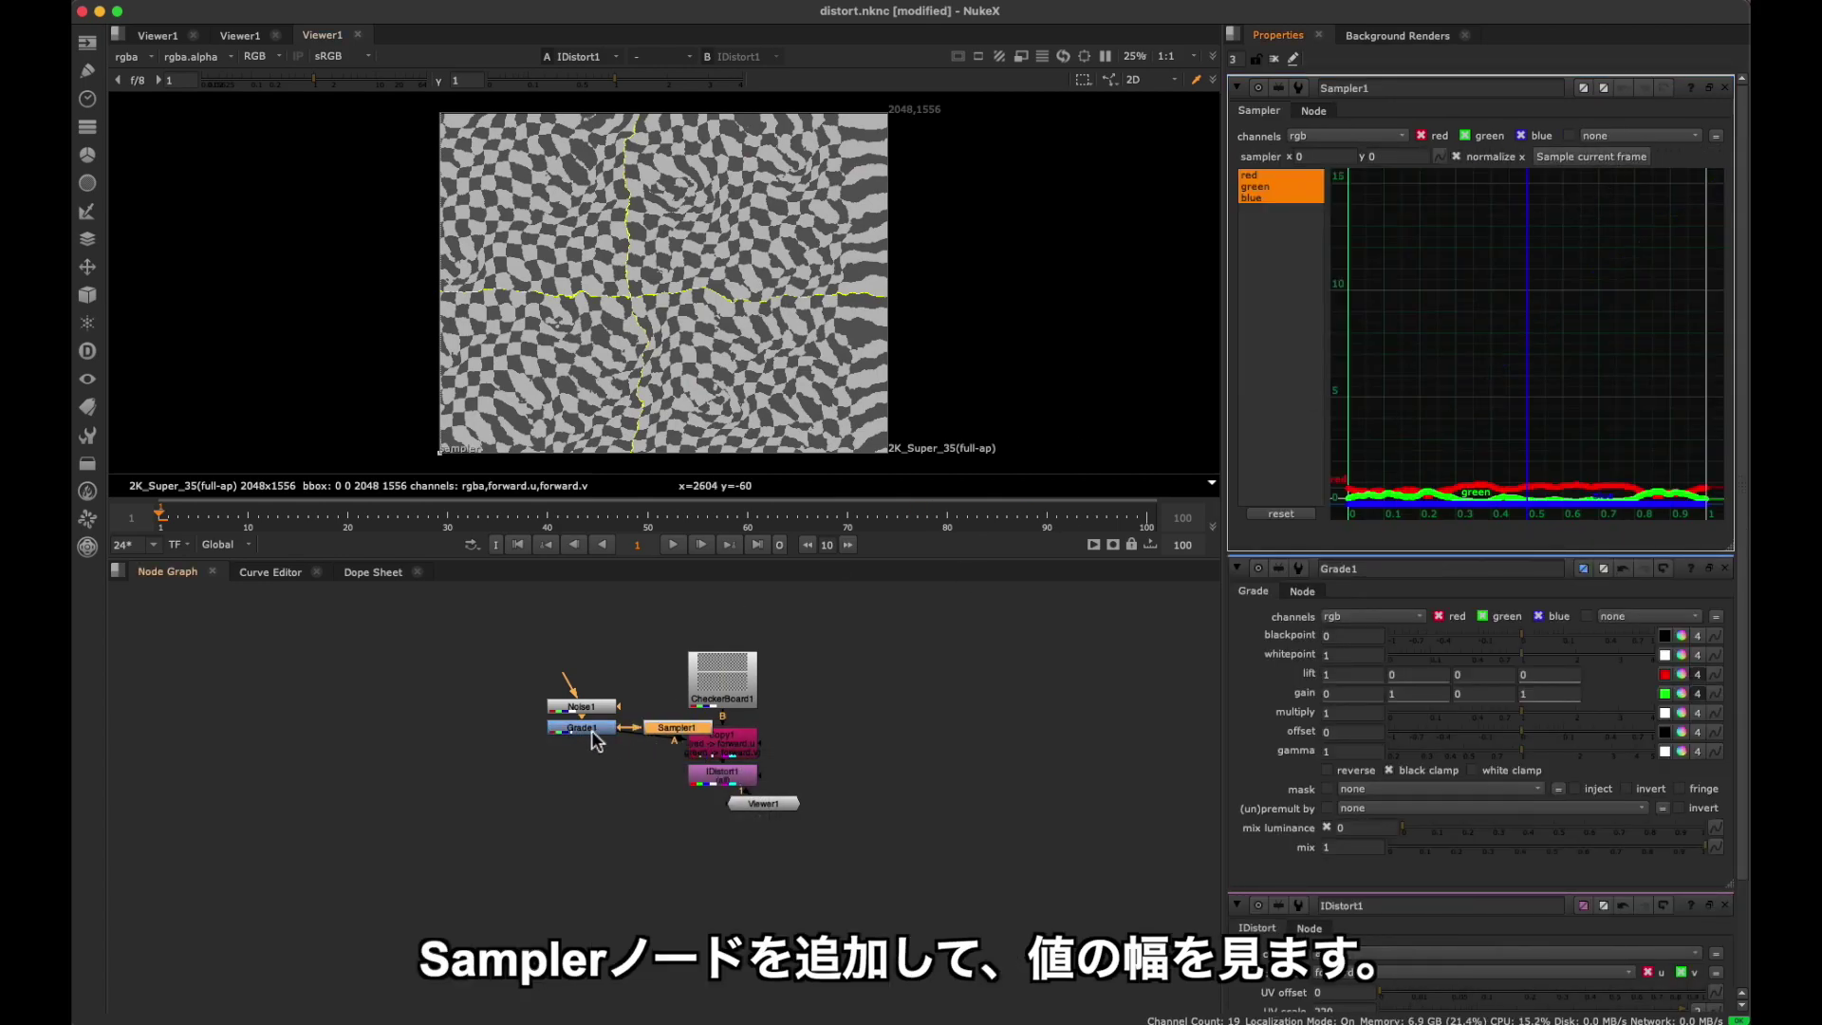
key(1)
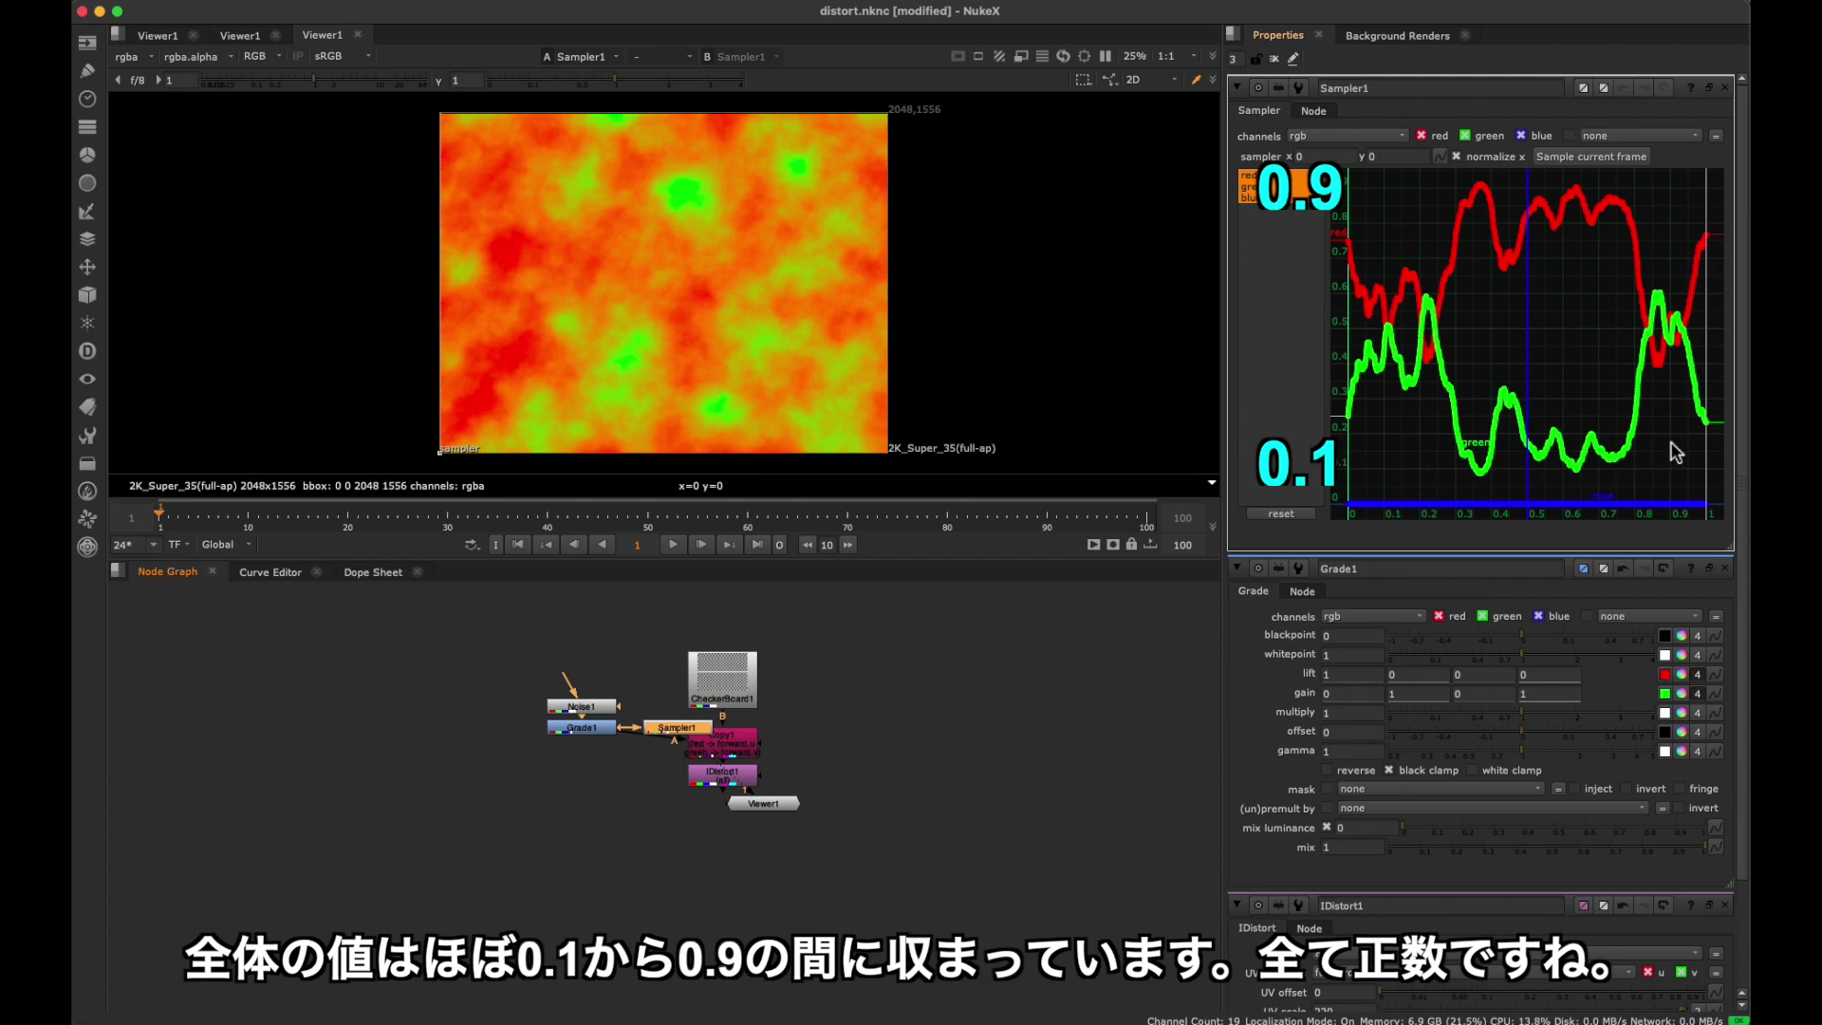
Add a Grade after Grade1 with black clamp off and offset -0.5, and resample the current frame in Sampler1.
click(745, 793)
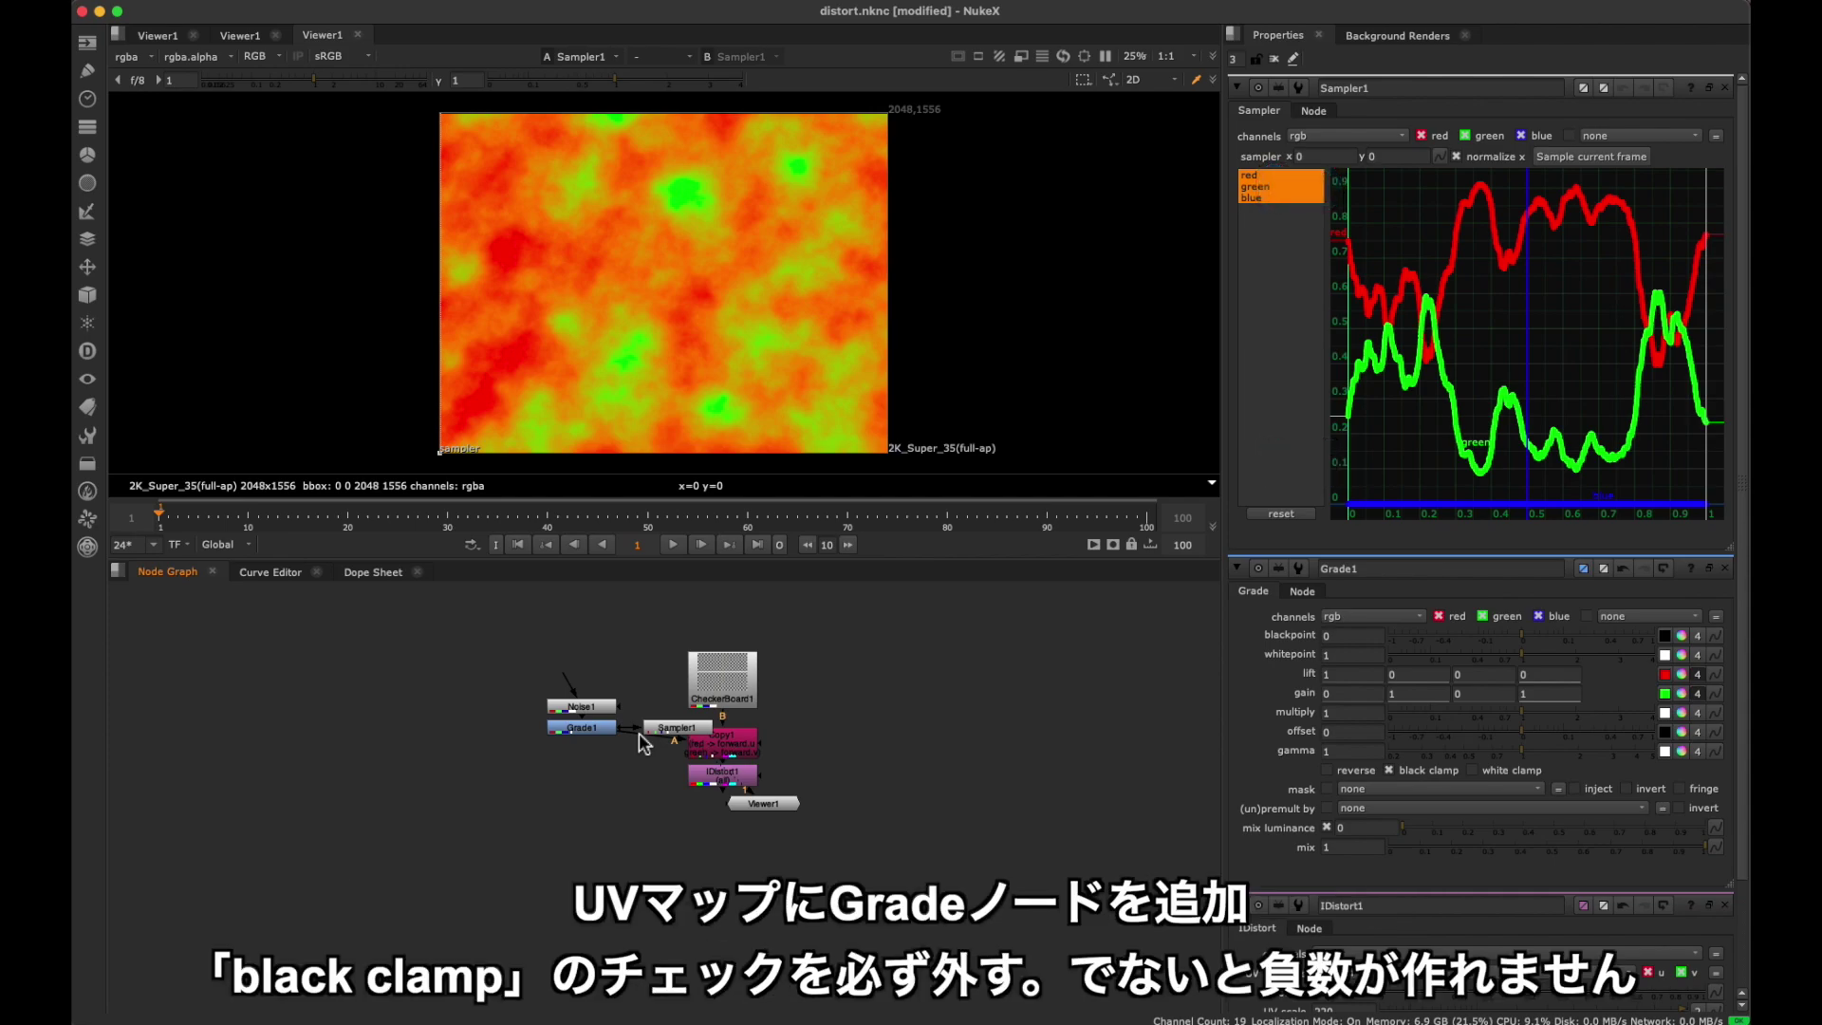
click(598, 732)
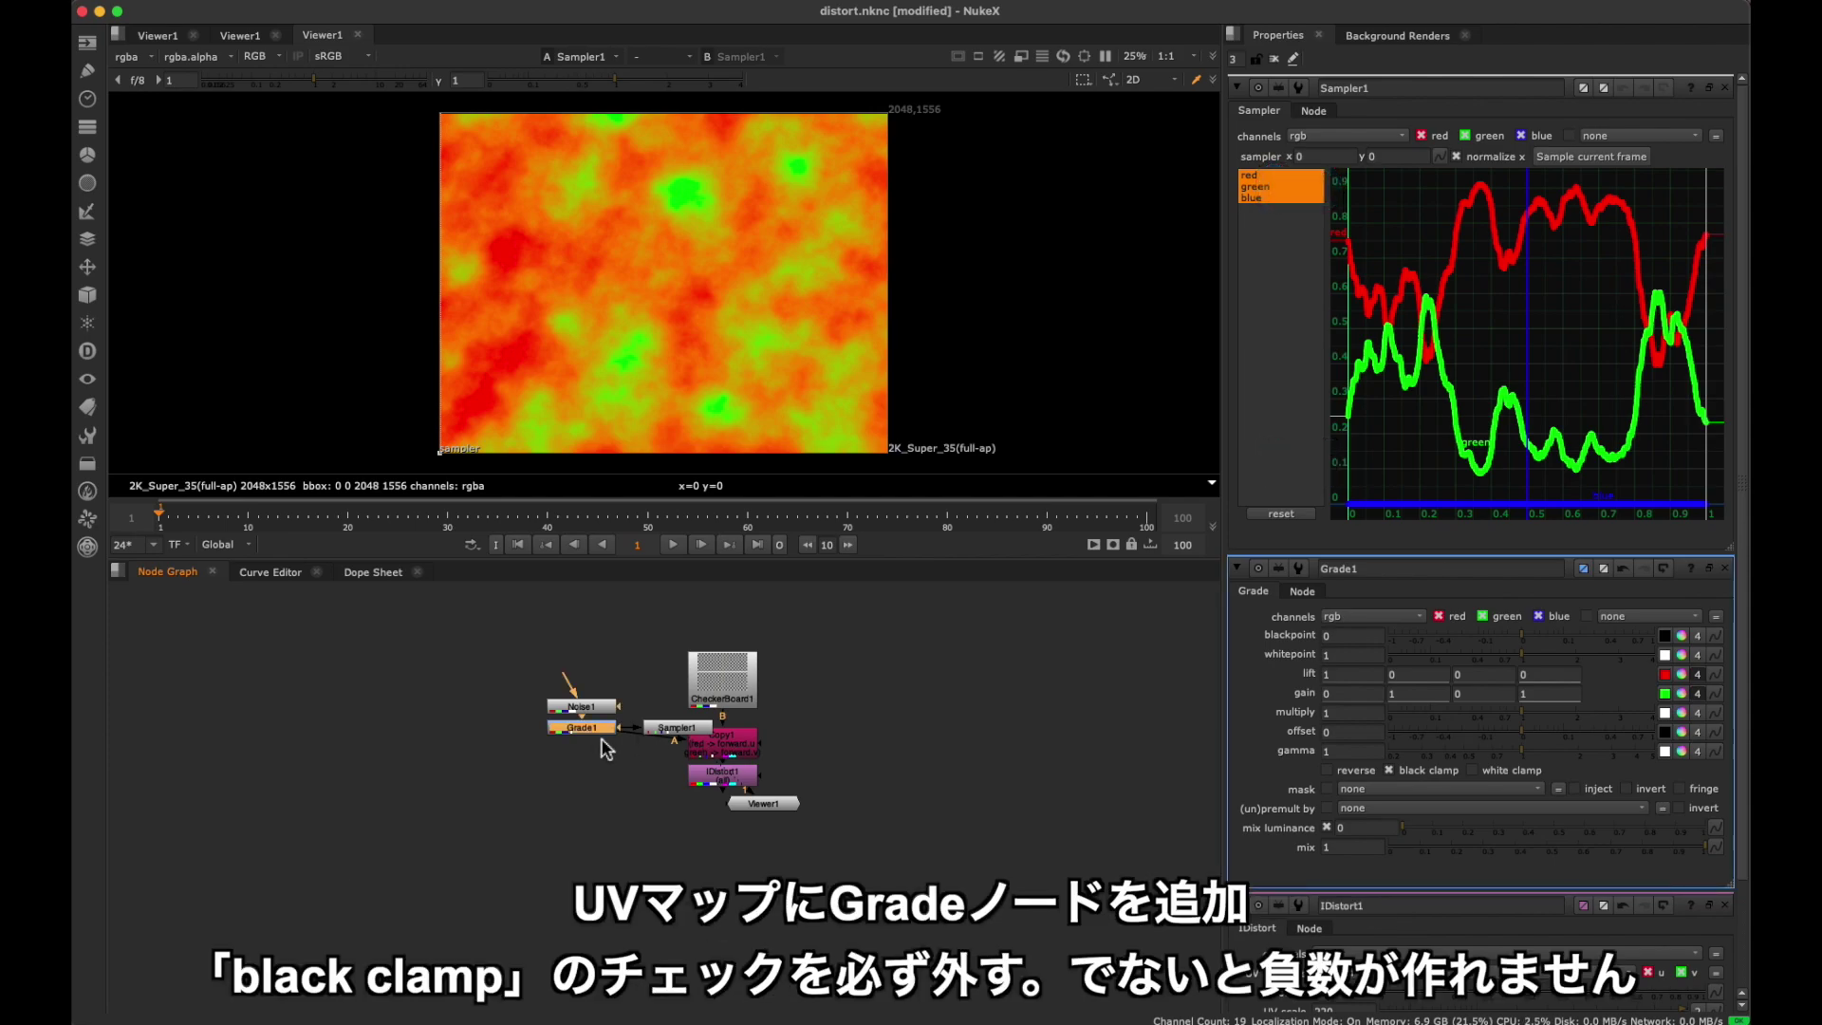
key(g)
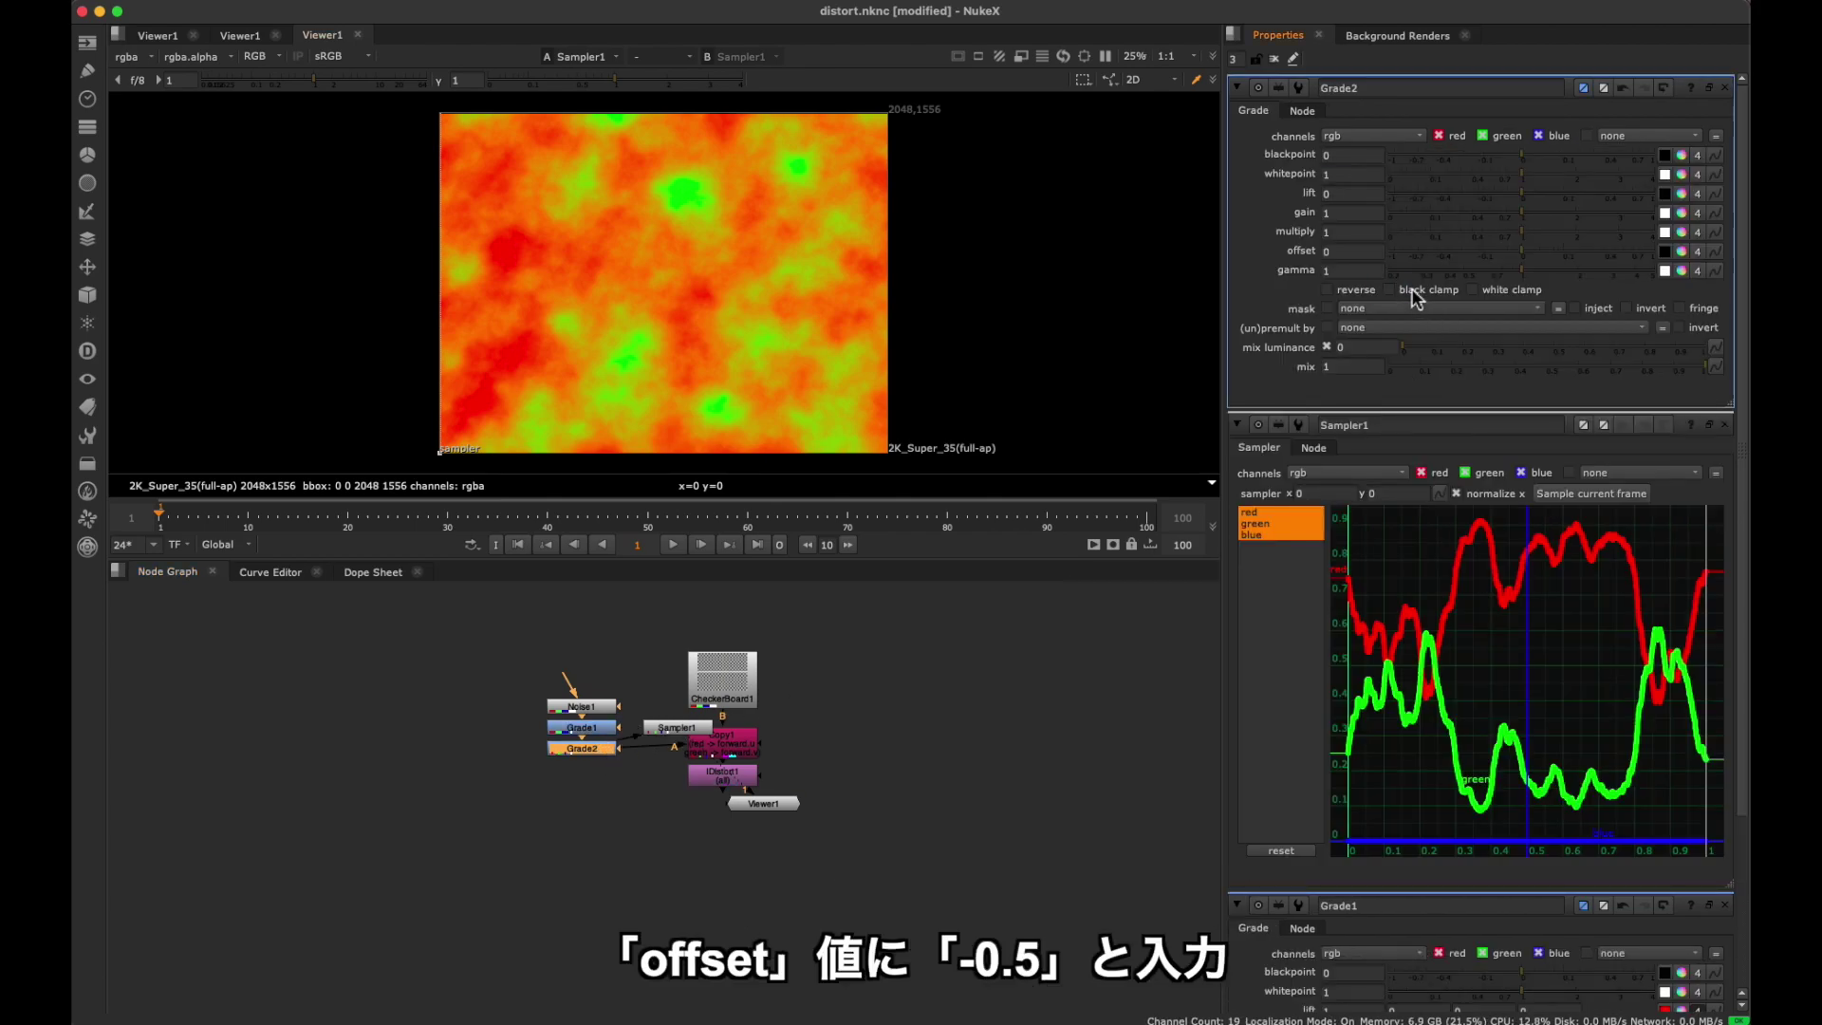
click(1364, 252)
text(-0.5)
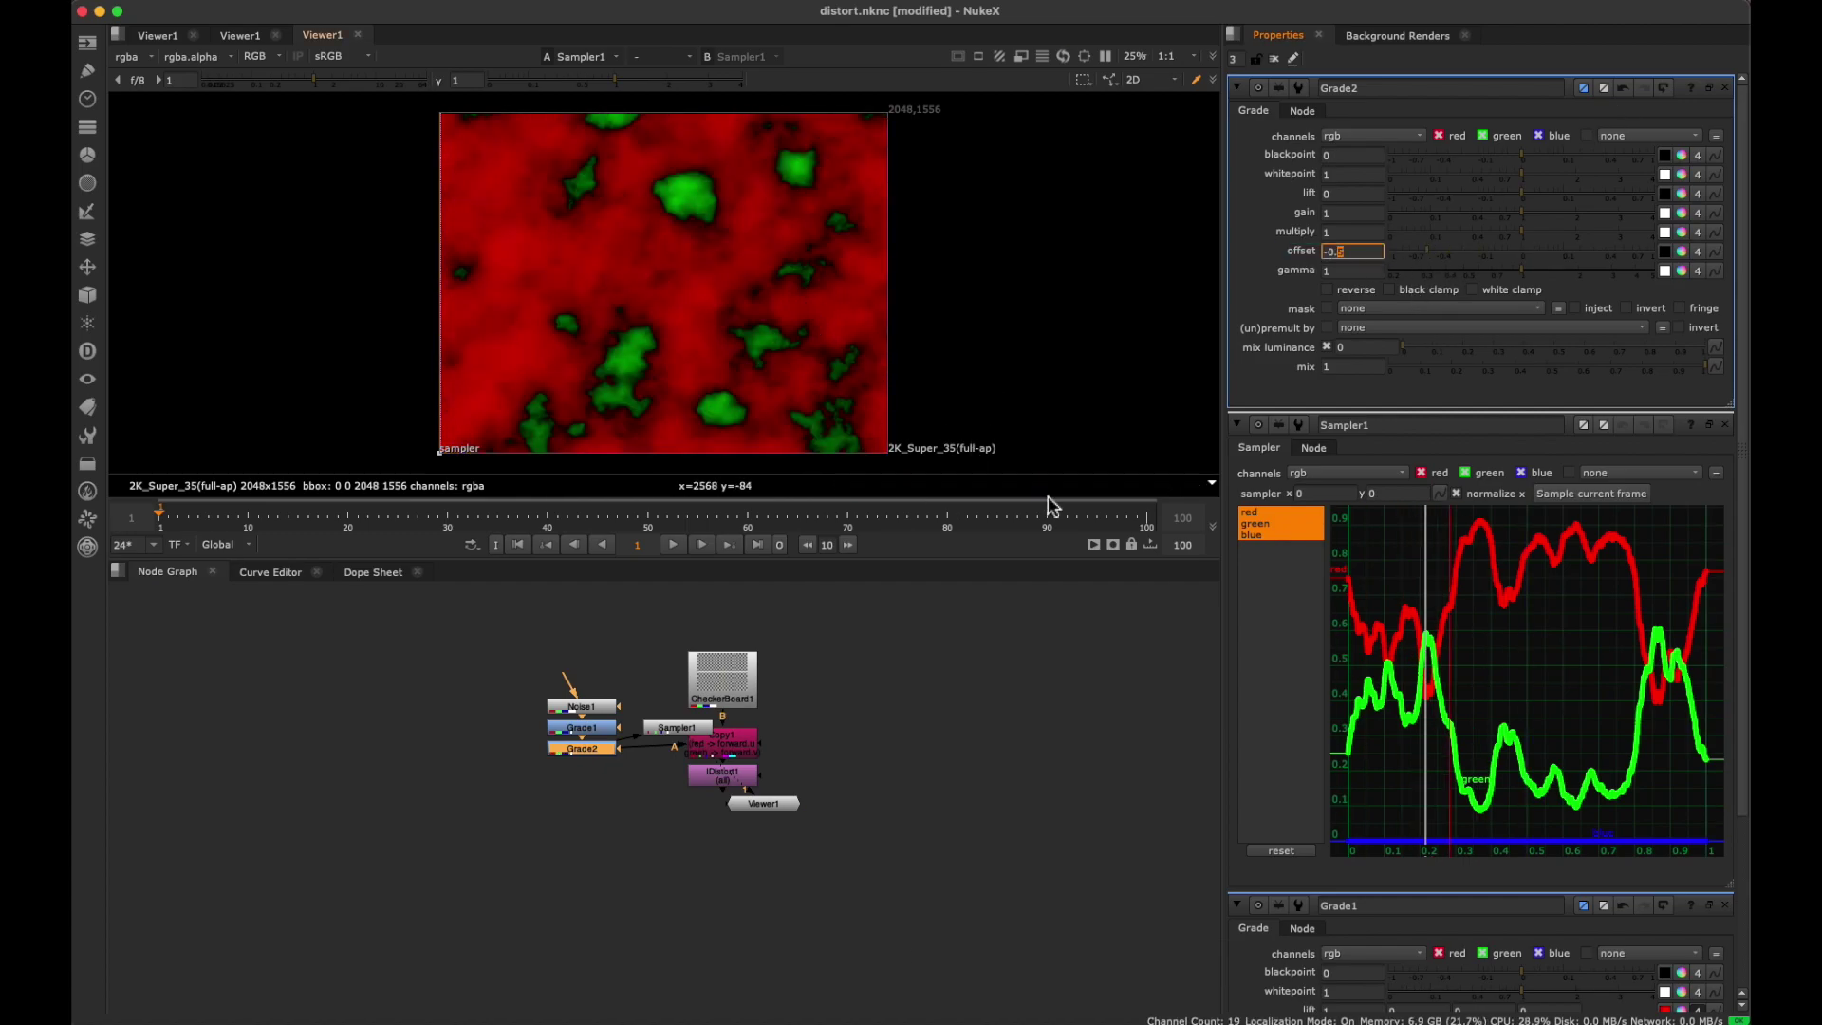
click(1583, 495)
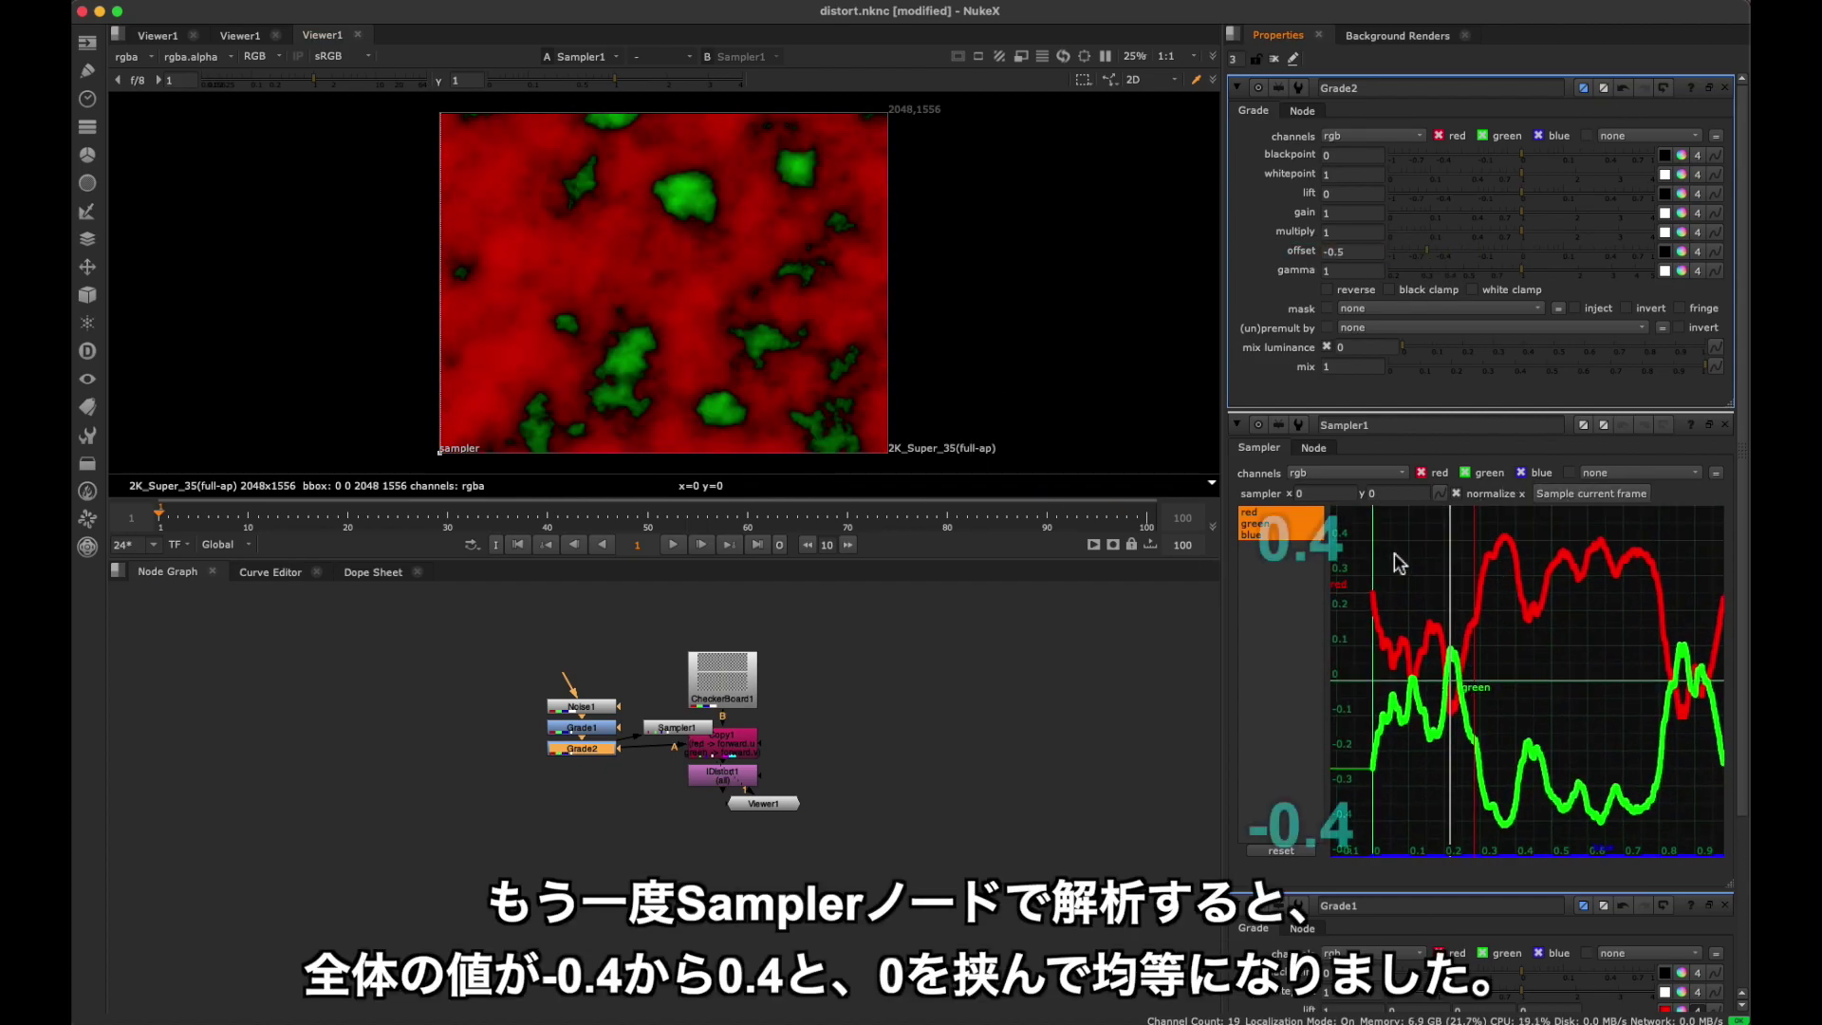
View IDistort1 and toggle Grade2 off and on to compare the effect of the offset.
click(725, 780)
key(1)
click(594, 747)
key(d)
key(d)
key(d)
key(d)
Toggle IDistort1 off and on repeatedly to compare the centered distortion with the original checkerboard.
click(706, 780)
key(d)
key(d)
key(d)
key(d)
key(d)
key(d)
key(d)
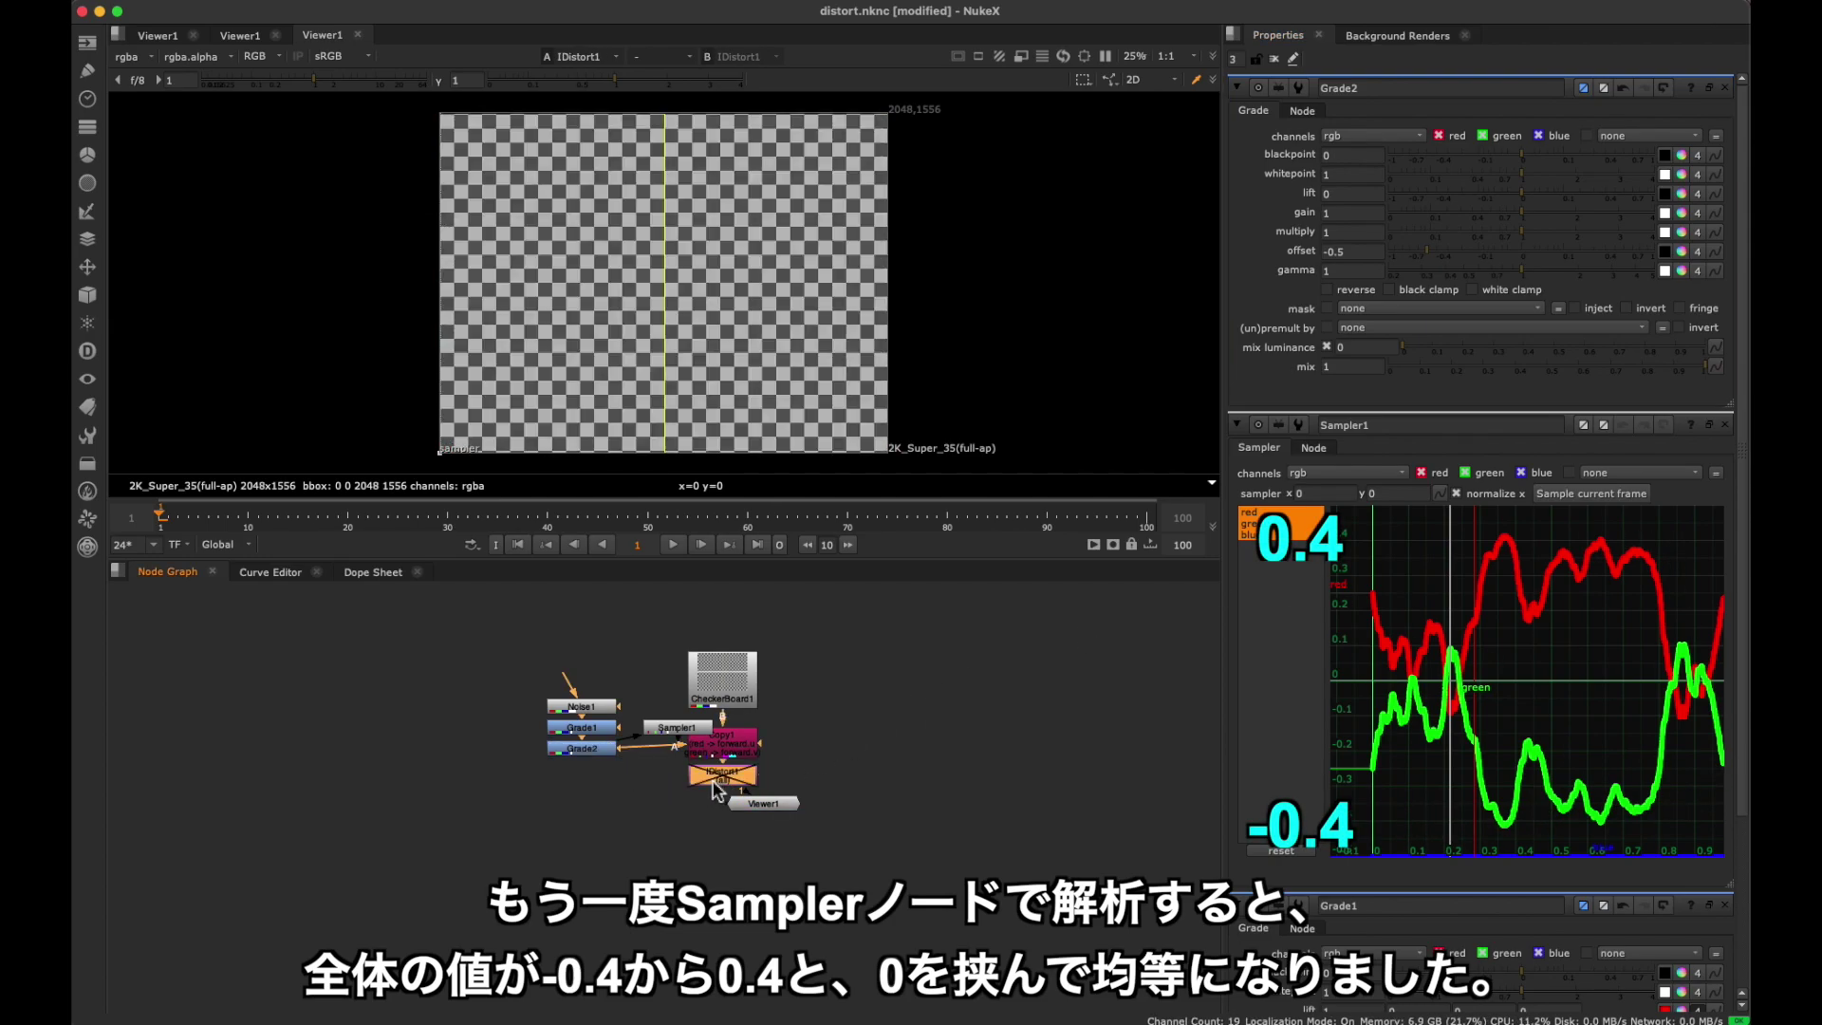
key(d)
key(d)
key(d)
key(d)
key(d)
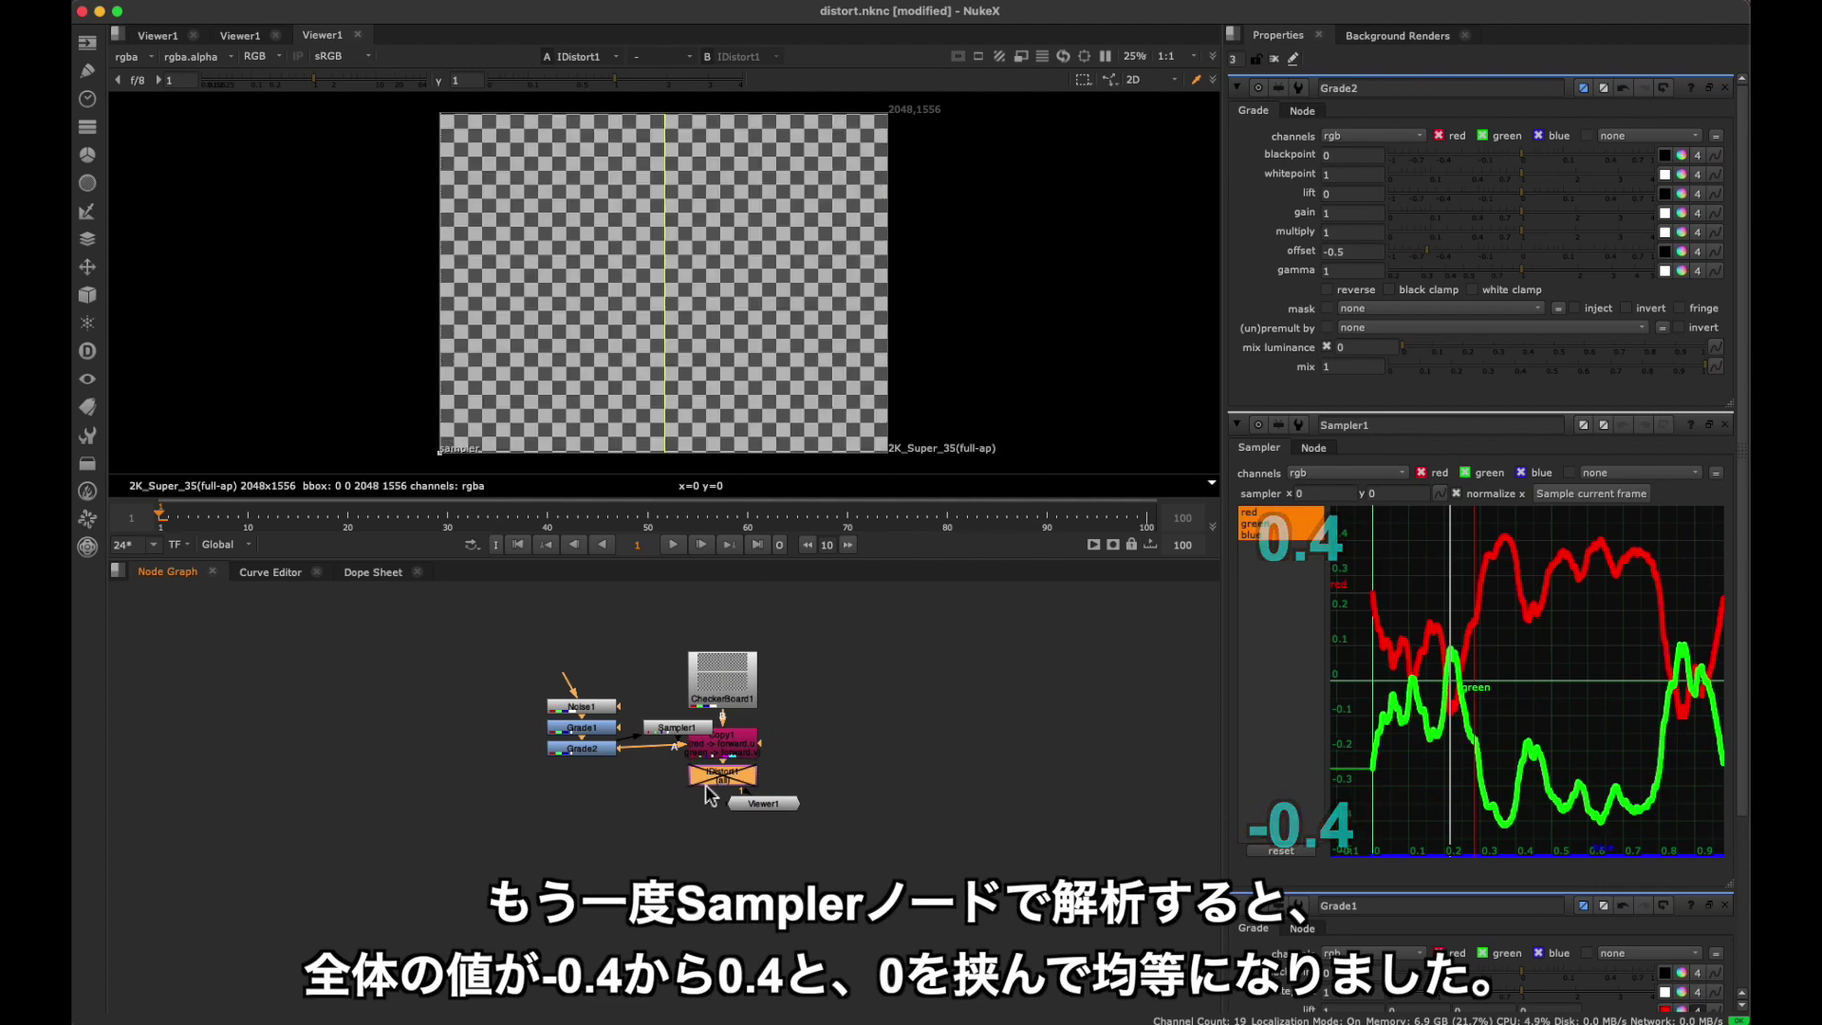
Shift the whole noise distortion node tree aside and paste a duplicate of it in the free space beside it.
drag(851, 618, 556, 790)
drag(723, 742, 555, 735)
key(ctrl+c)
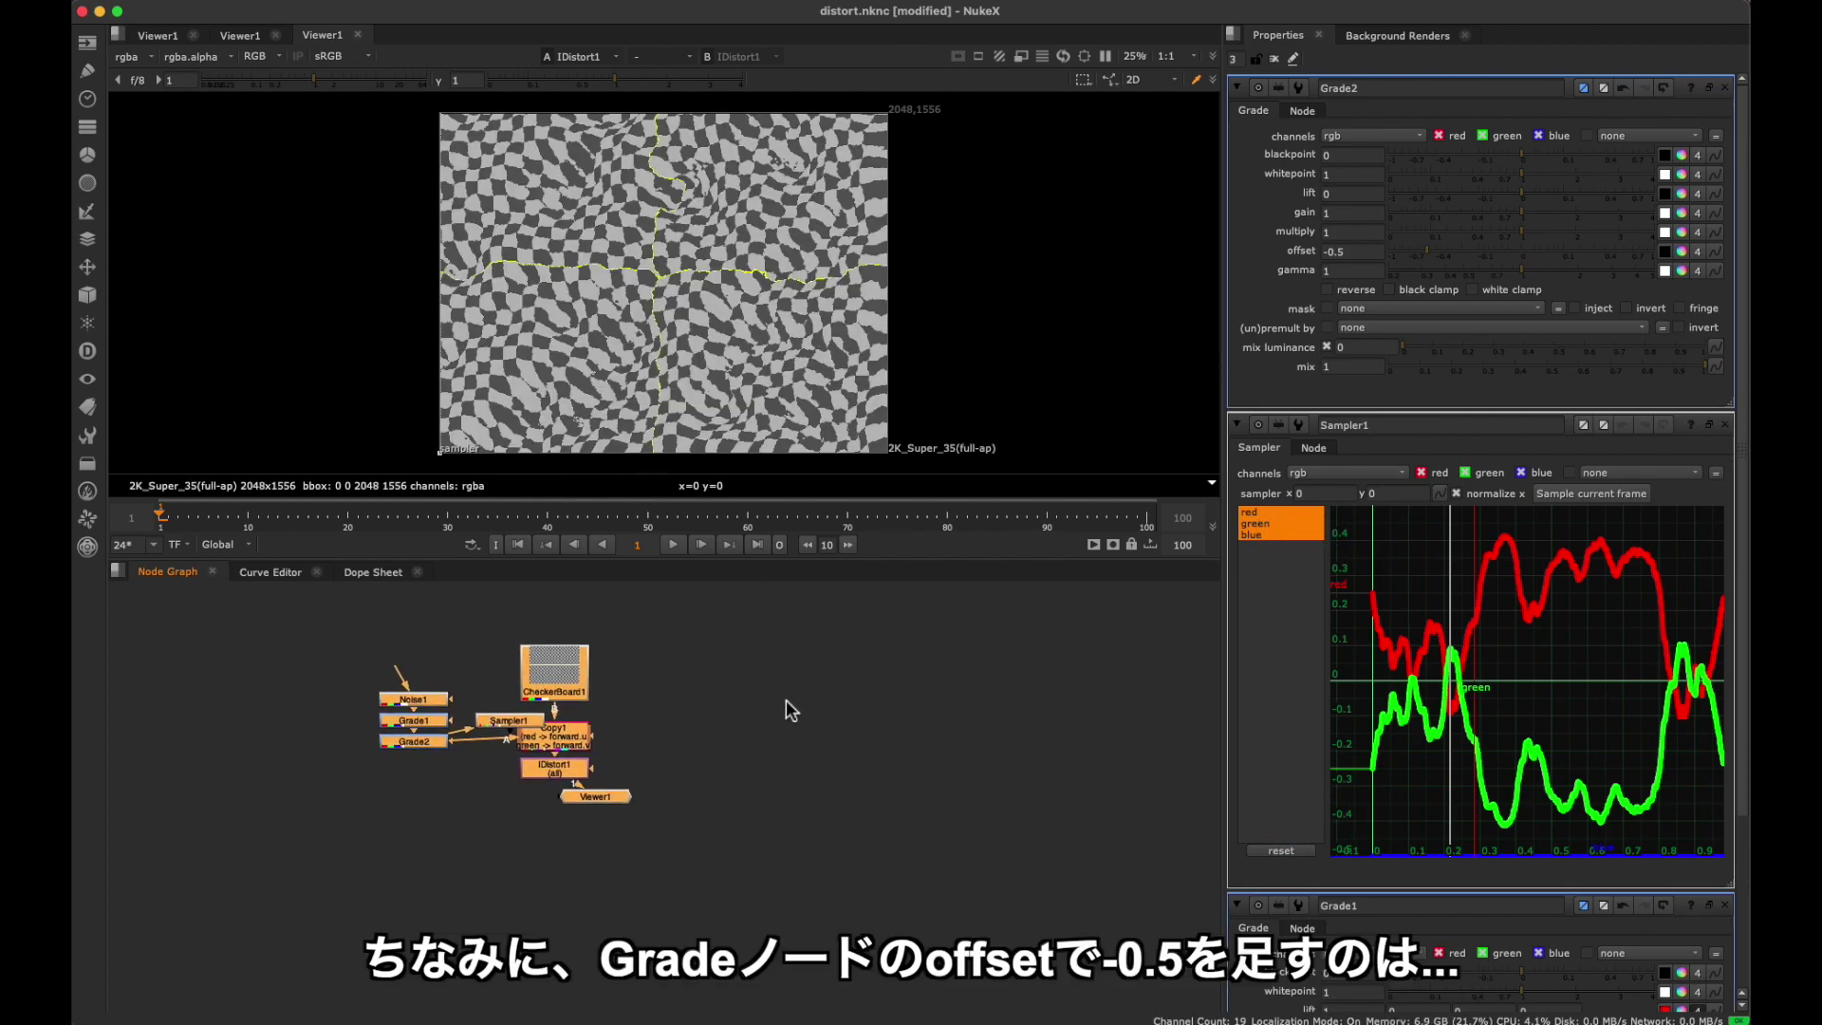
click(866, 691)
key(ctrl+v)
Delete the second Grade node, Grade4, from the duplicated node tree.
click(821, 736)
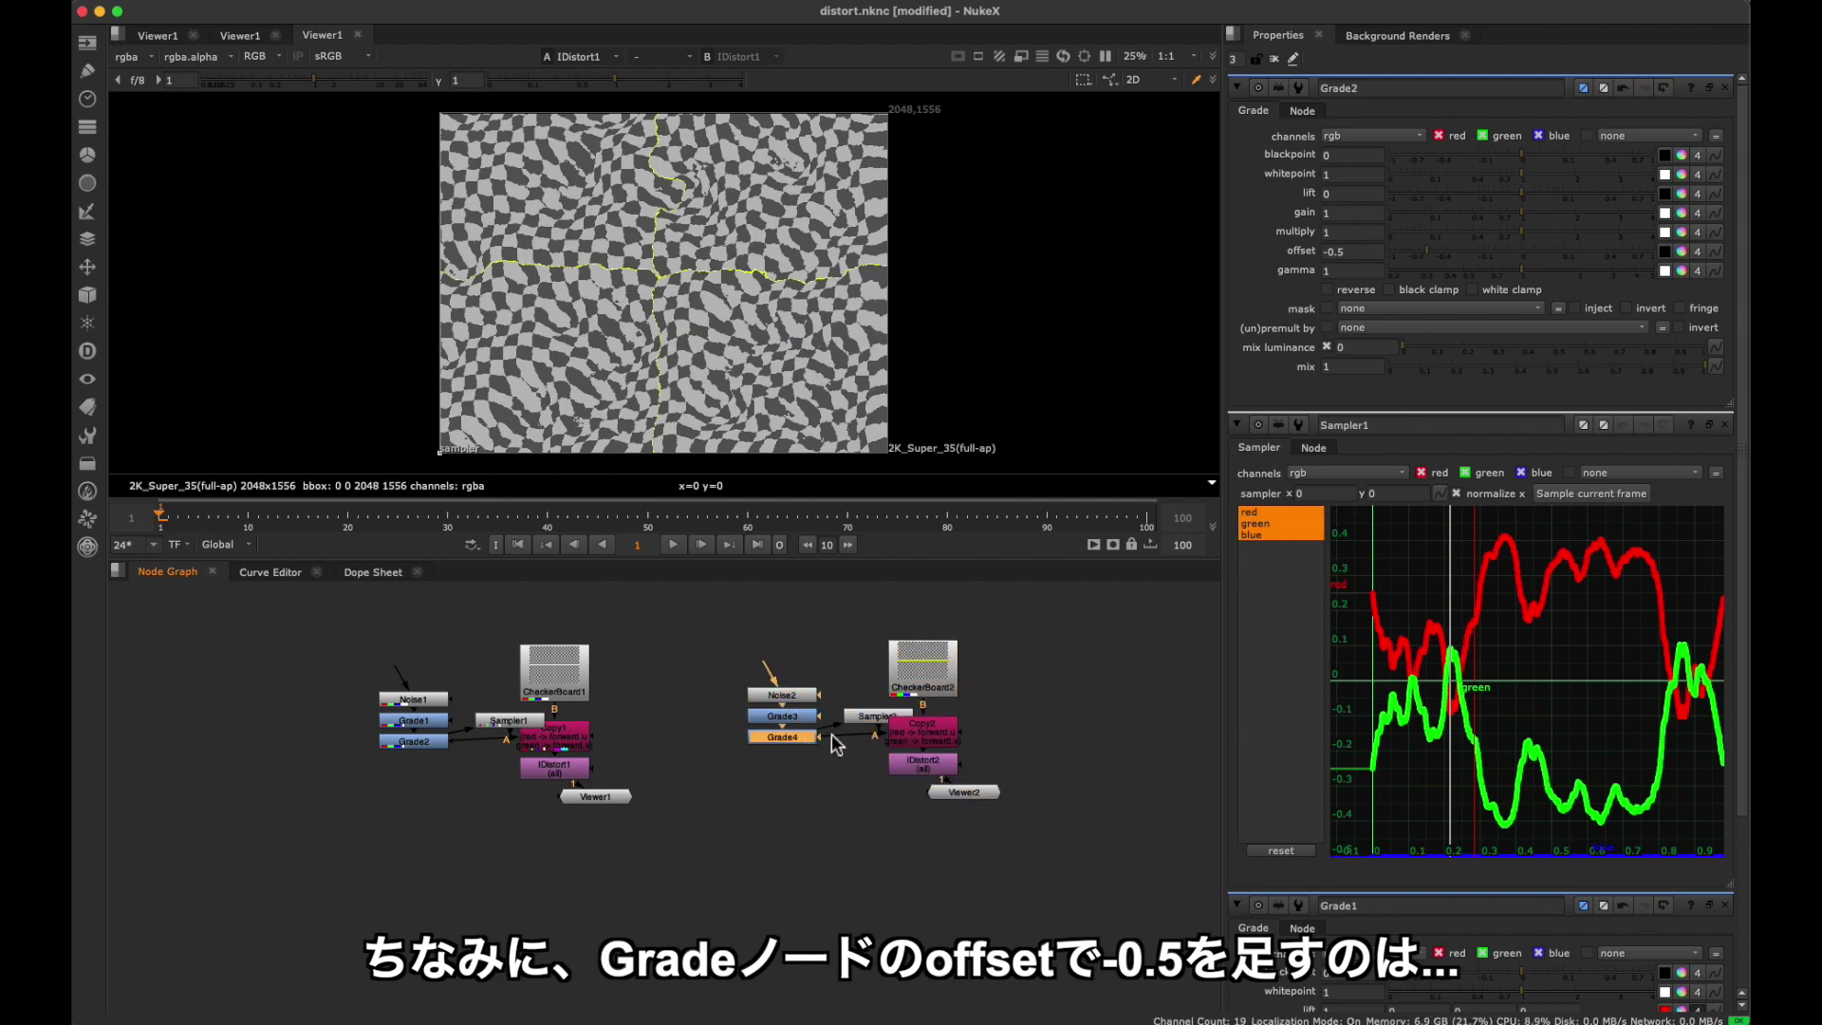
double_click(805, 739)
click(775, 760)
click(780, 738)
key(Delete)
View IDistort2 in the duplicated tree and set its UV offset to 0.5.
click(931, 766)
key(1)
double_click(931, 766)
click(1342, 176)
text(.5)
key(Return)
Connect Viewer1's first input to IDistort1 and its second input to IDistort2 for comparison.
drag(643, 796, 560, 771)
click(928, 765)
key(2)
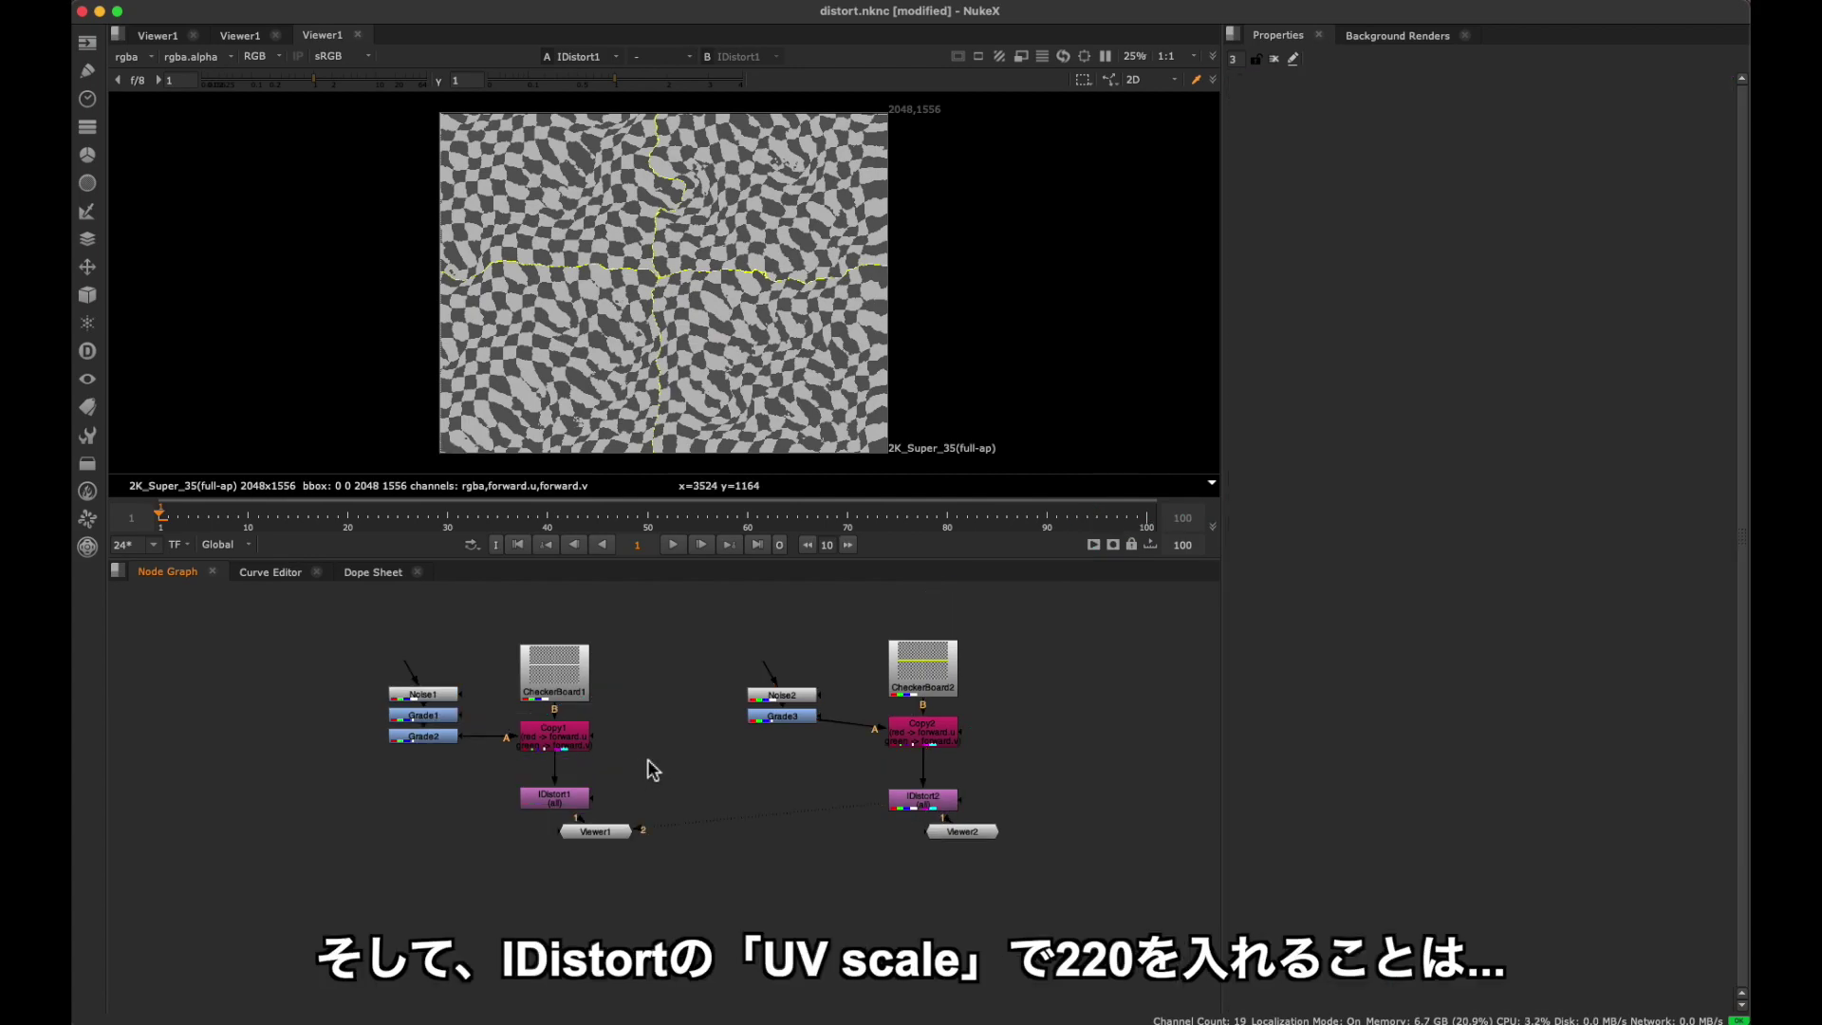
Reset IDistort1's UV scale to 1 and add a Multiply node with value 220 after Grade2.
double_click(554, 797)
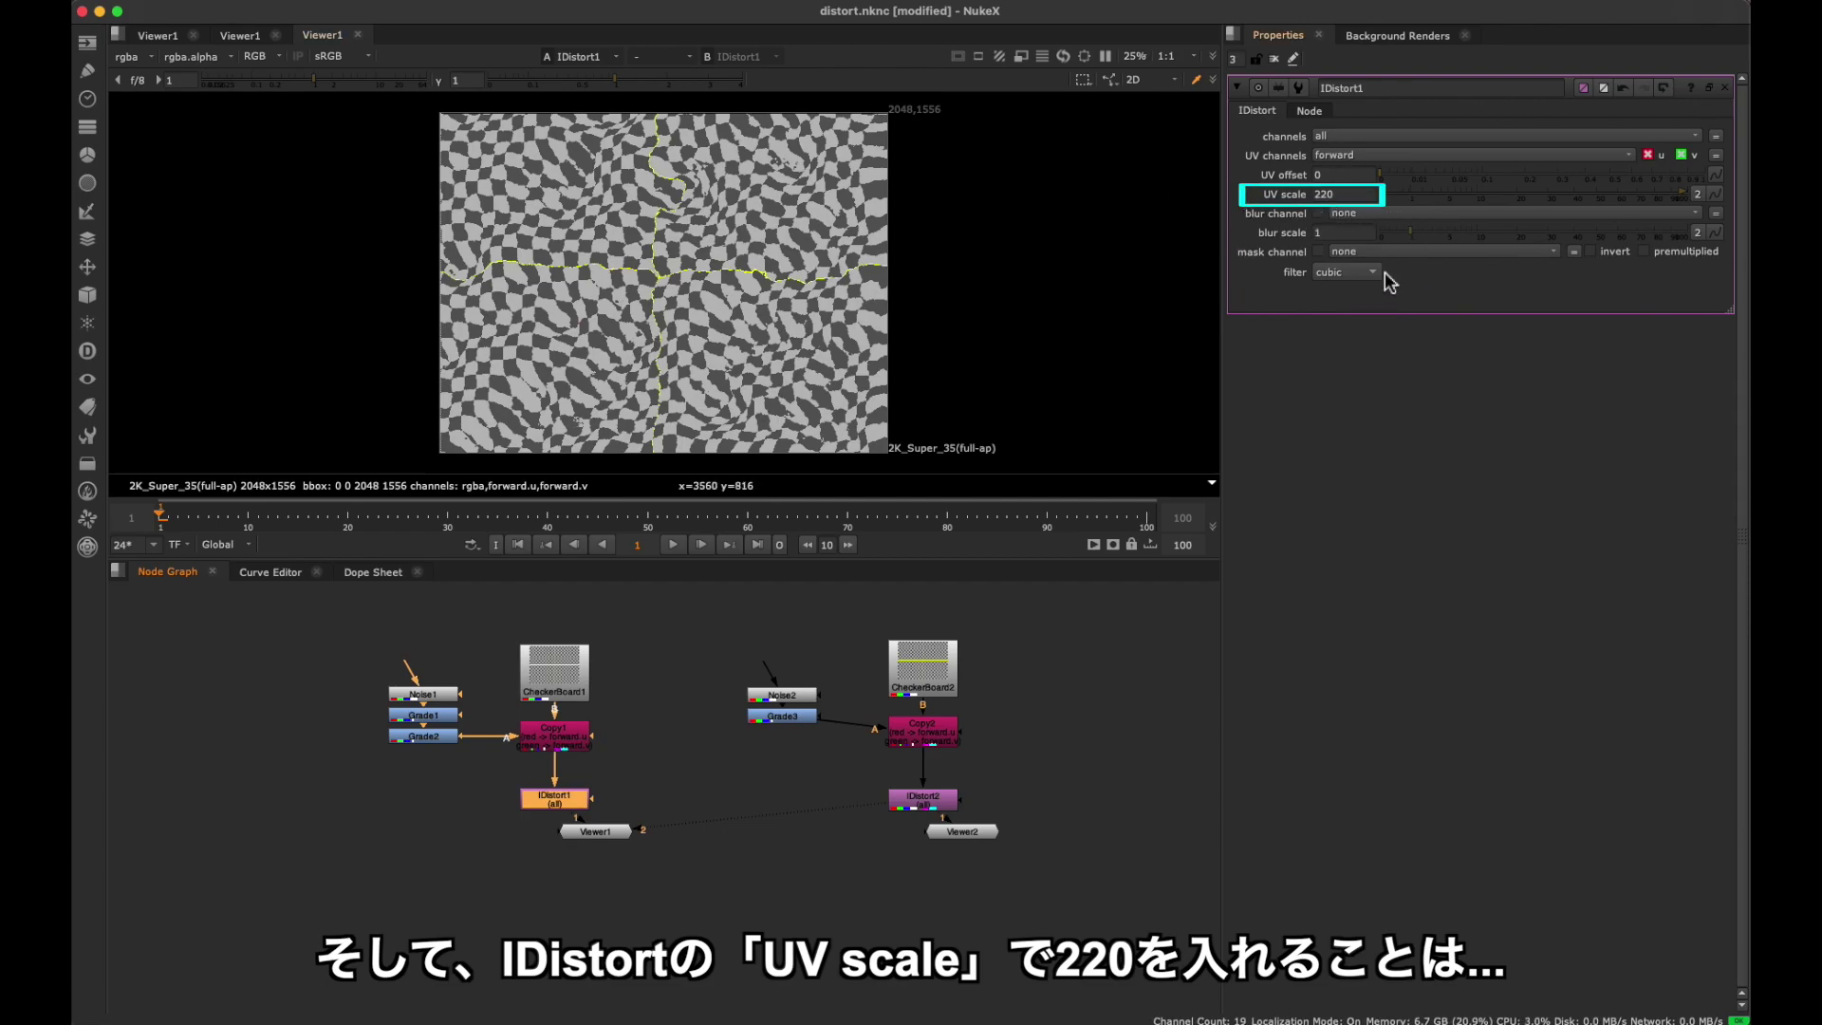
ctrl+click(1458, 195)
click(437, 739)
key(Tab)
text(mult)
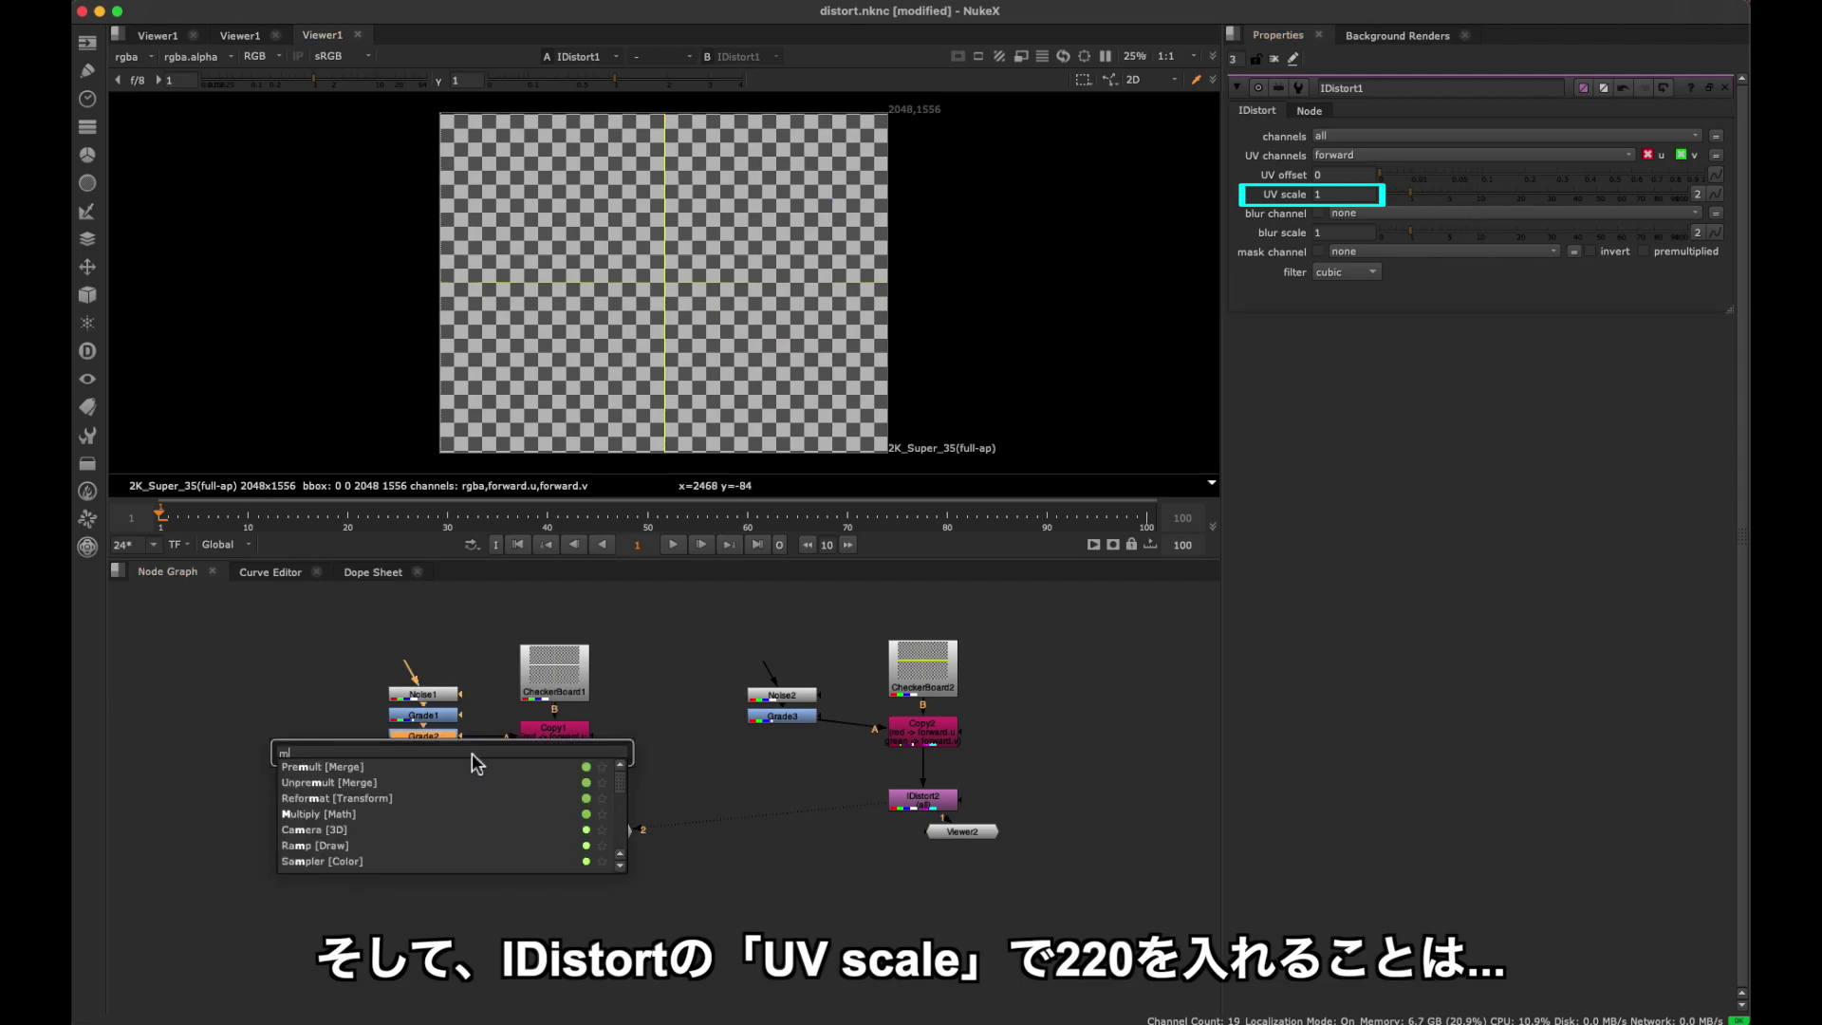
text(i)
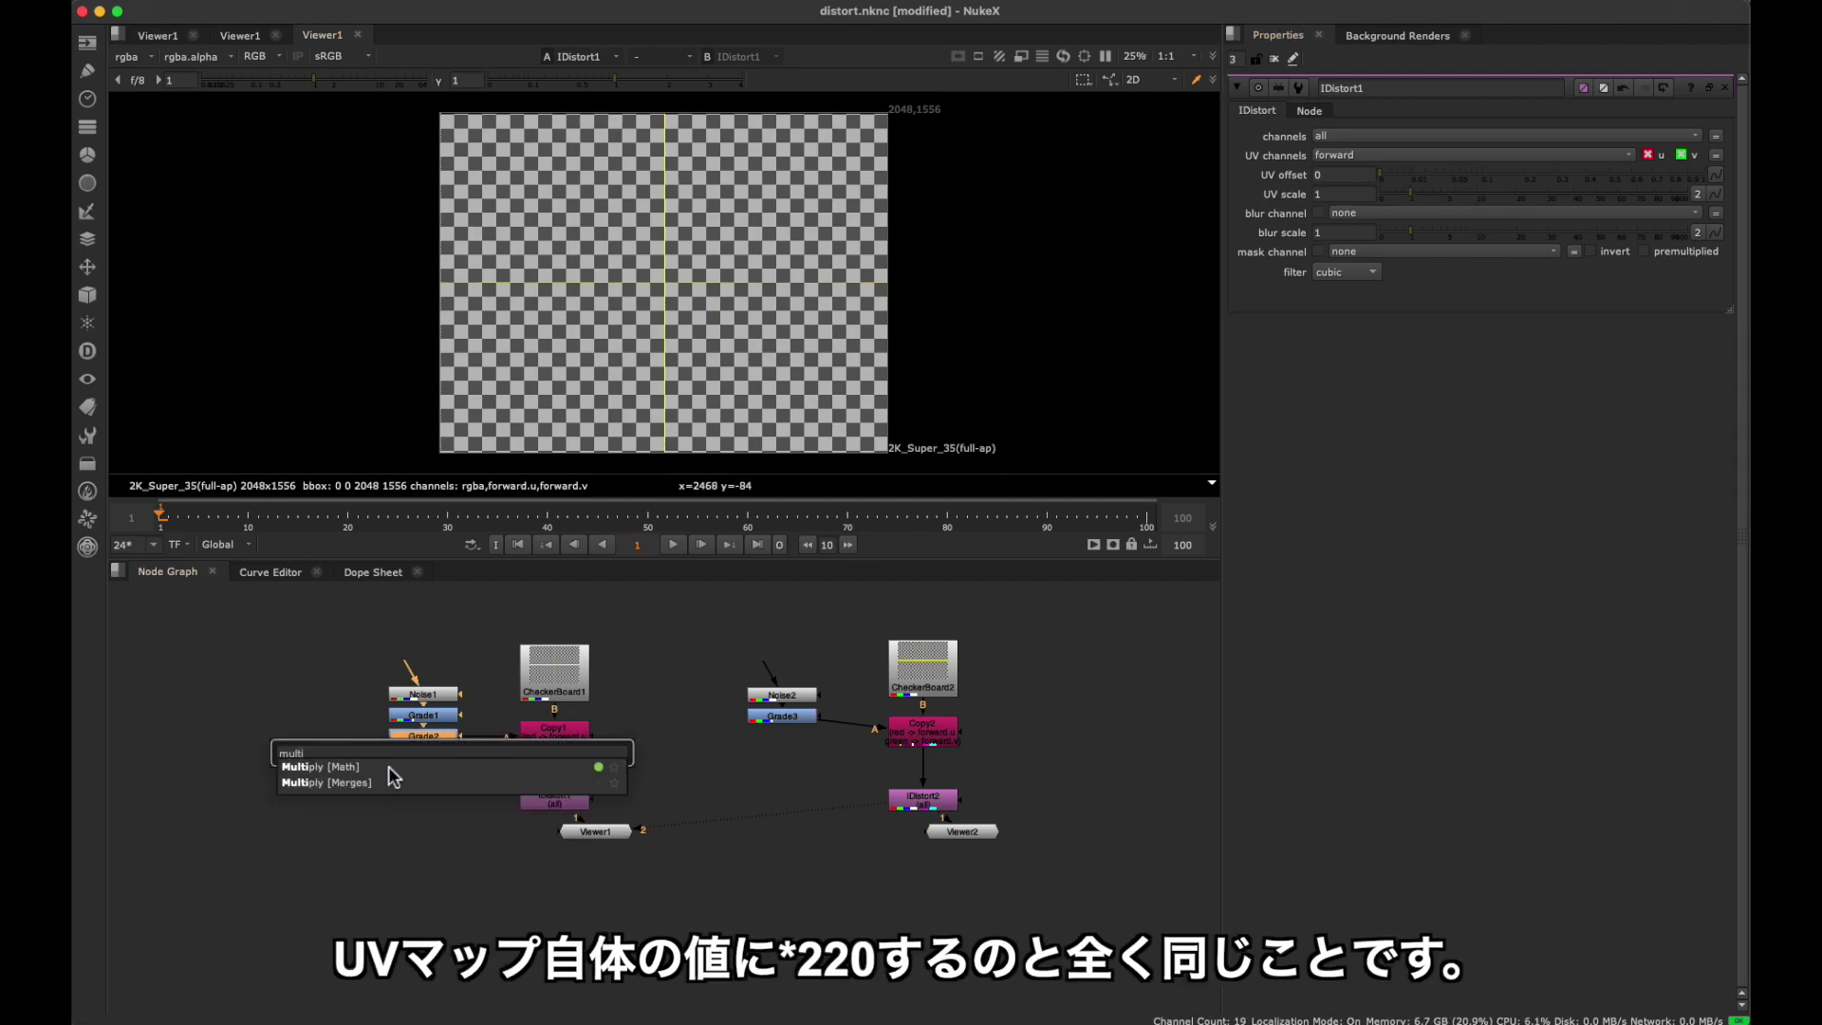
key(Return)
click(1347, 155)
text(220)
key(Return)
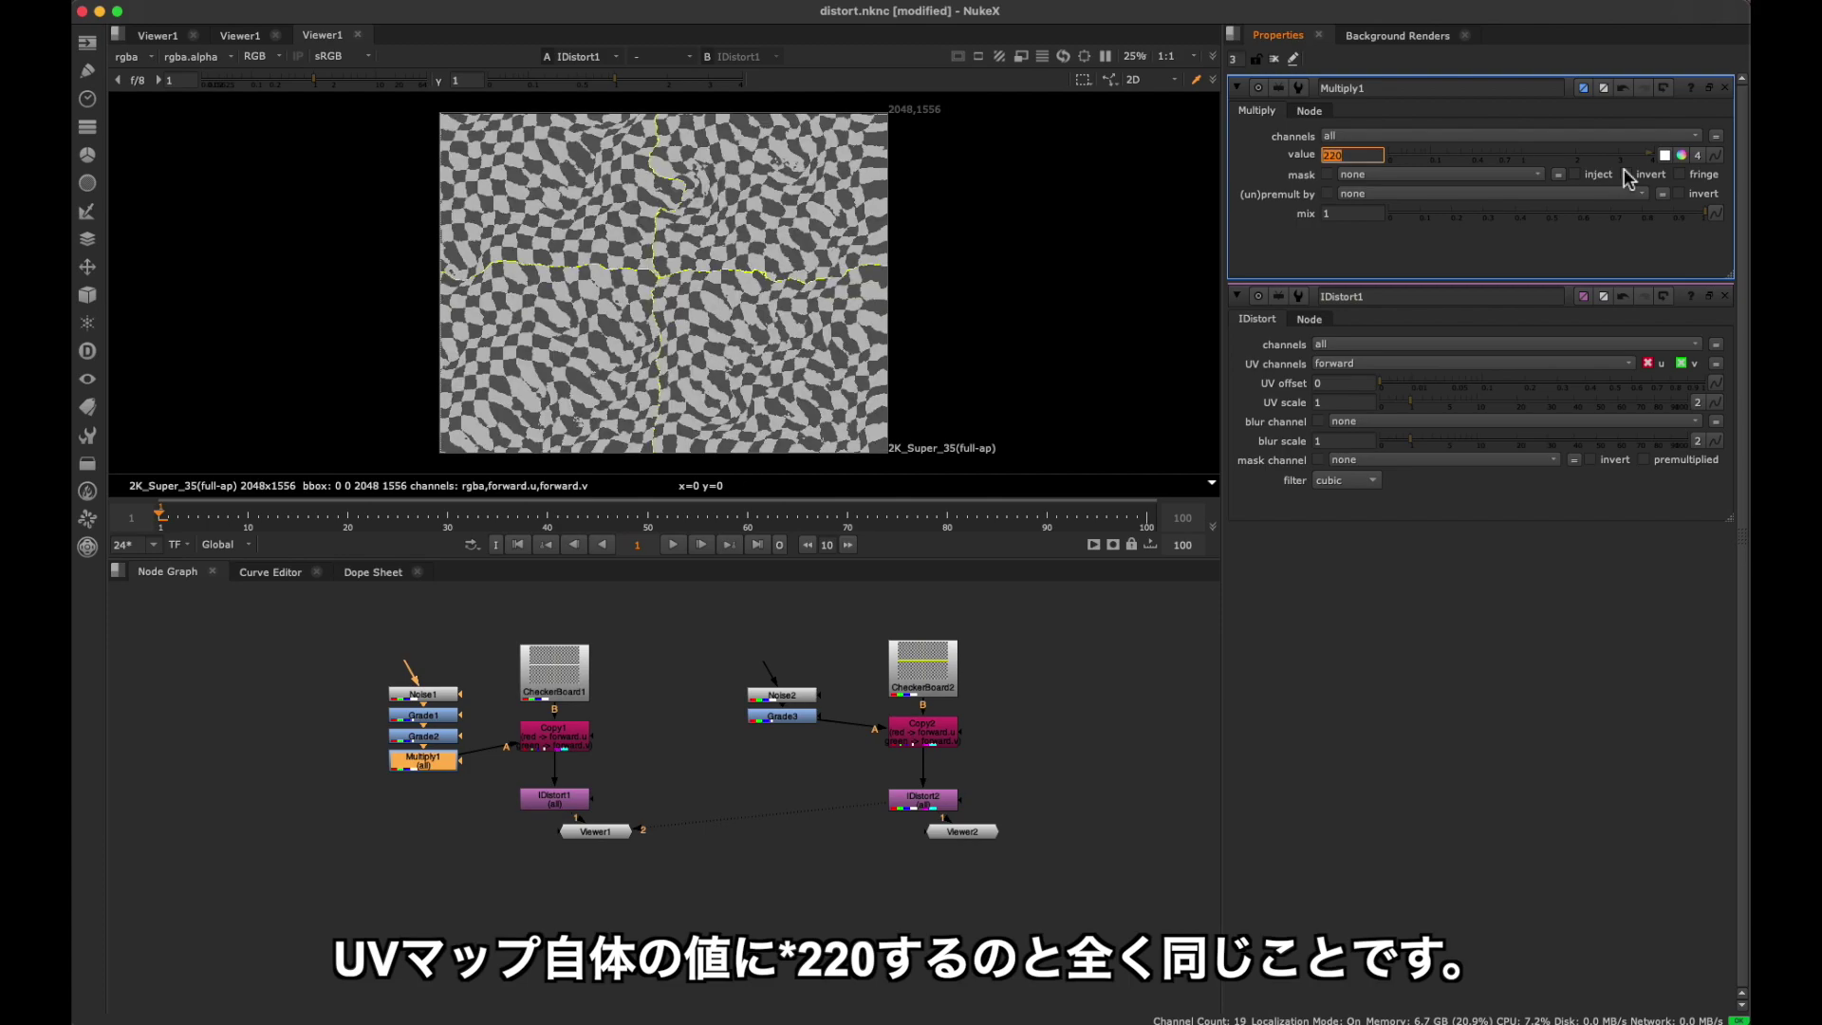
Open IDistort2's settings and compare its output with IDistort1's in the viewer.
click(925, 800)
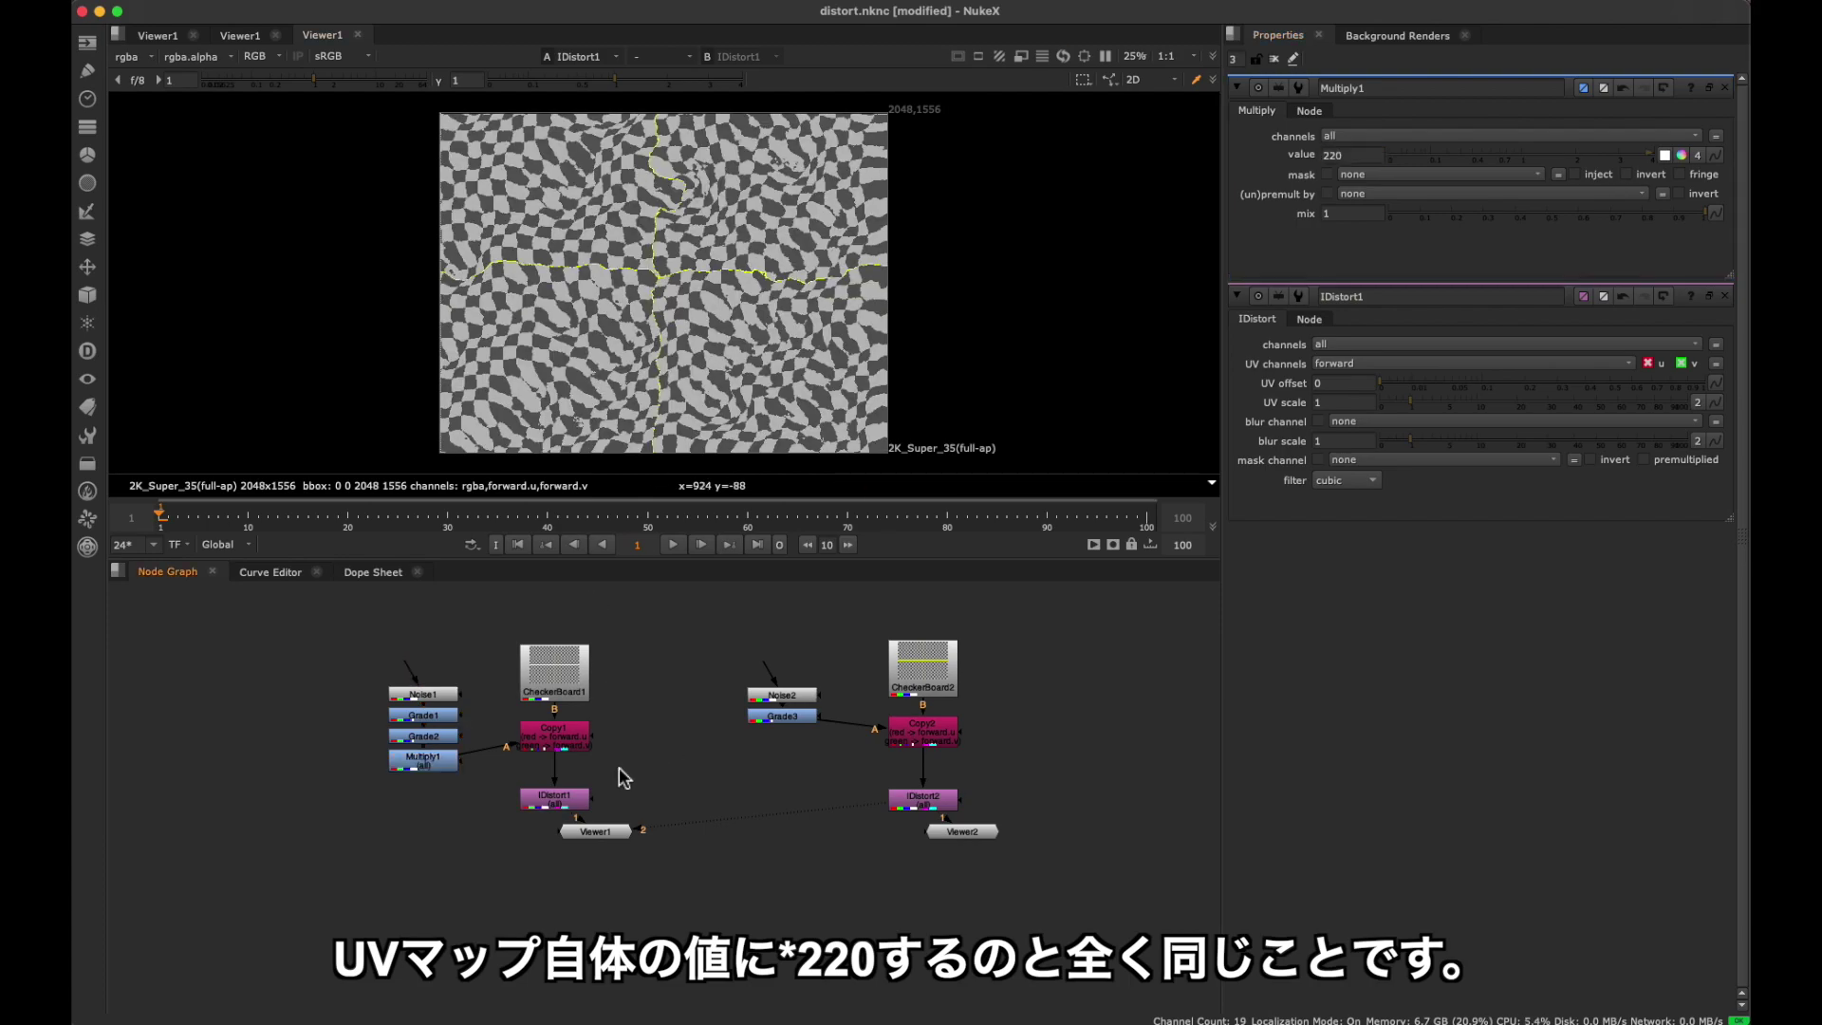
double_click(933, 807)
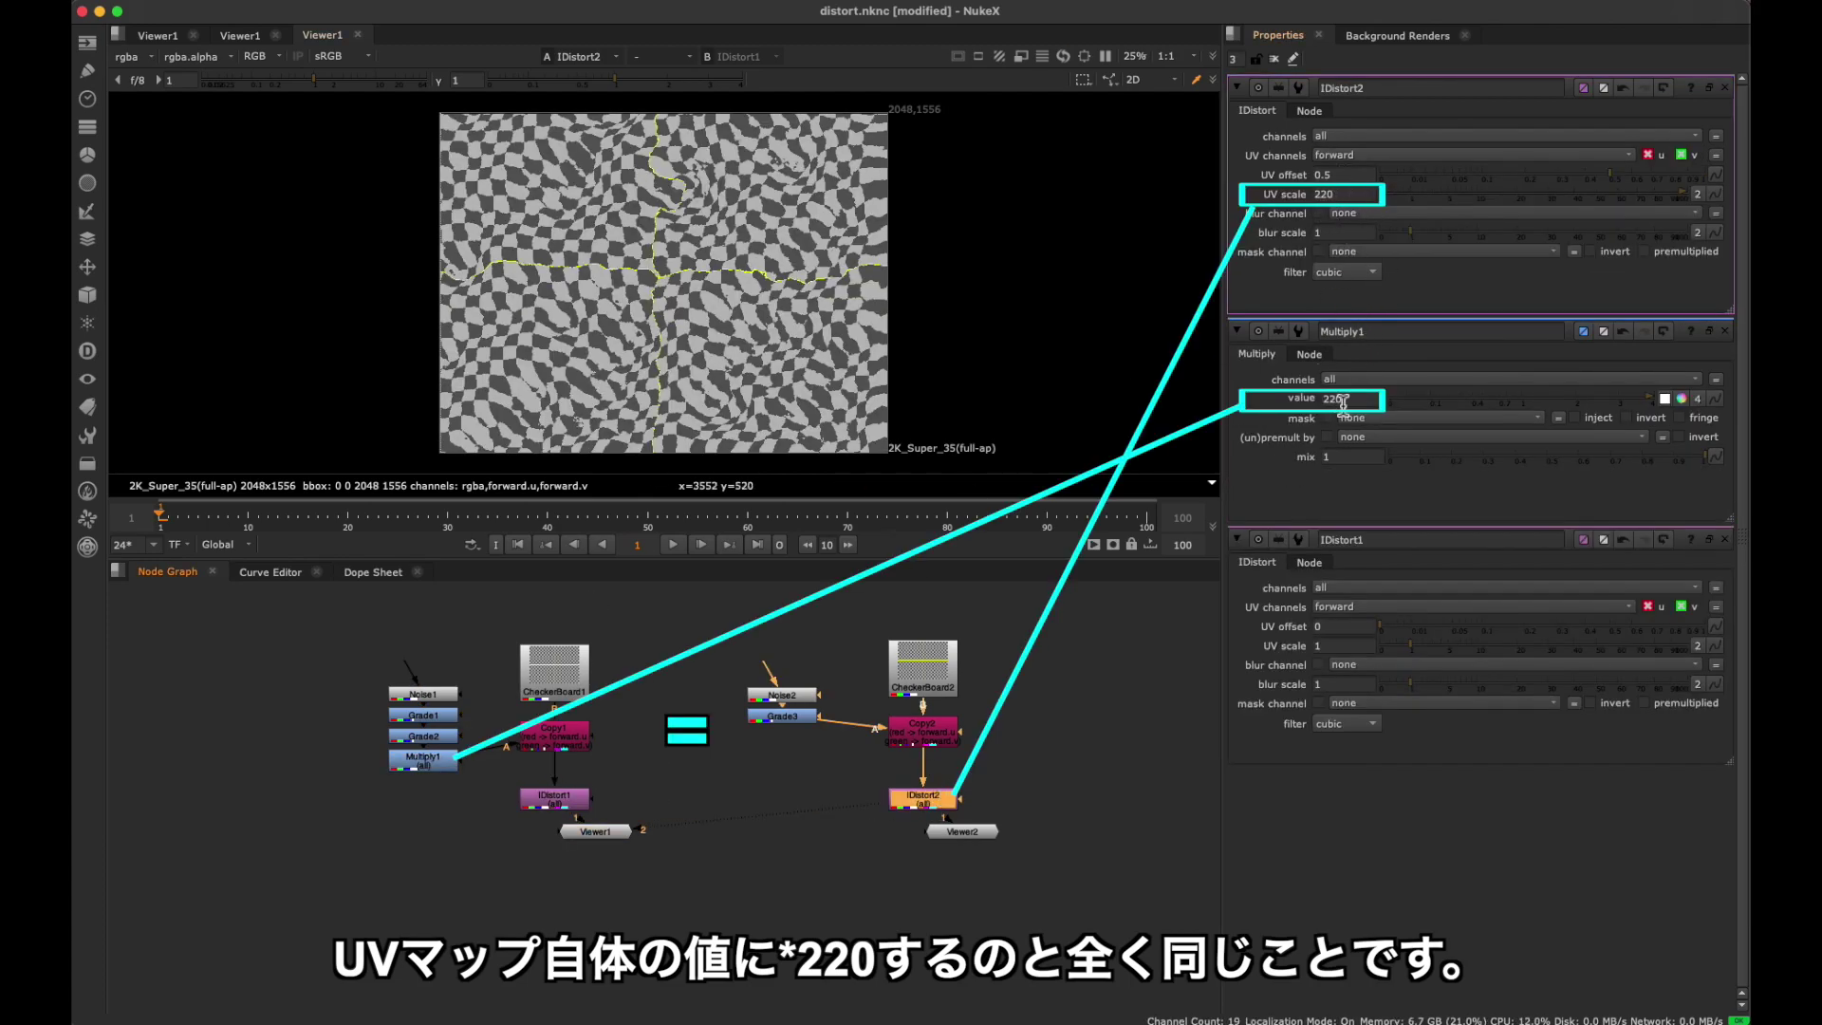
click(549, 809)
click(947, 805)
key(1)
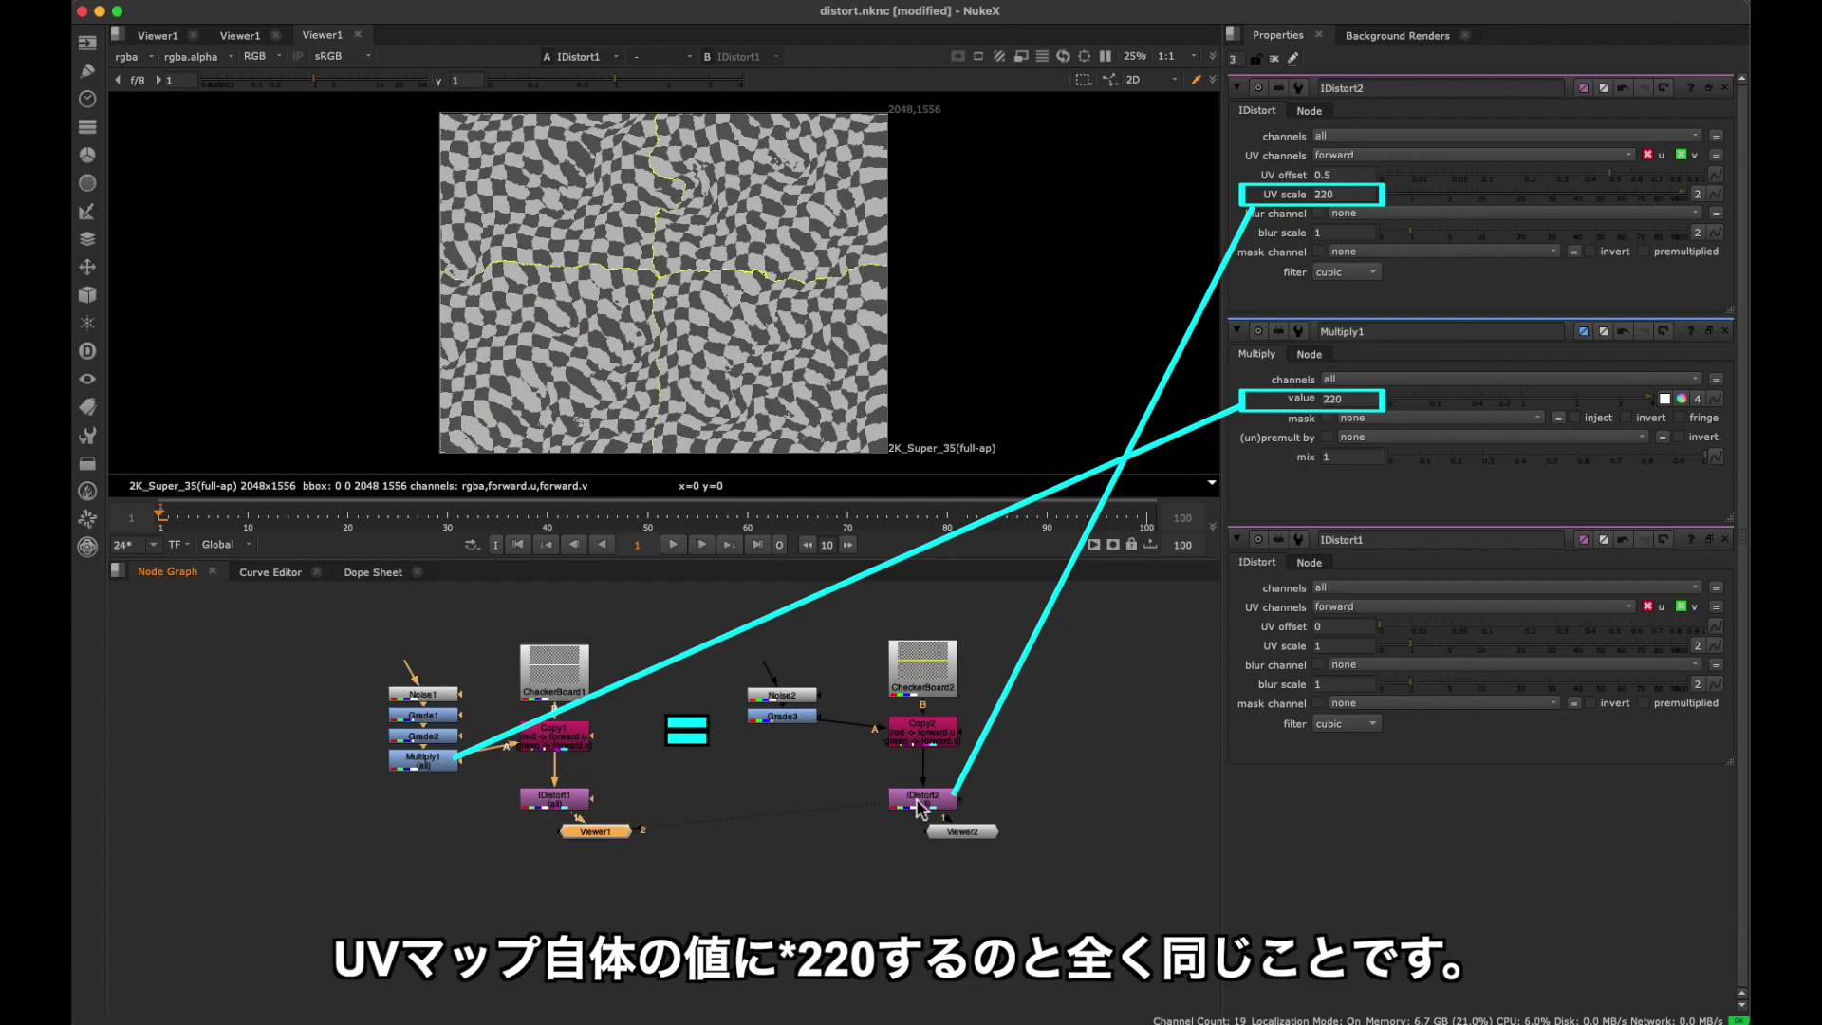
key(2)
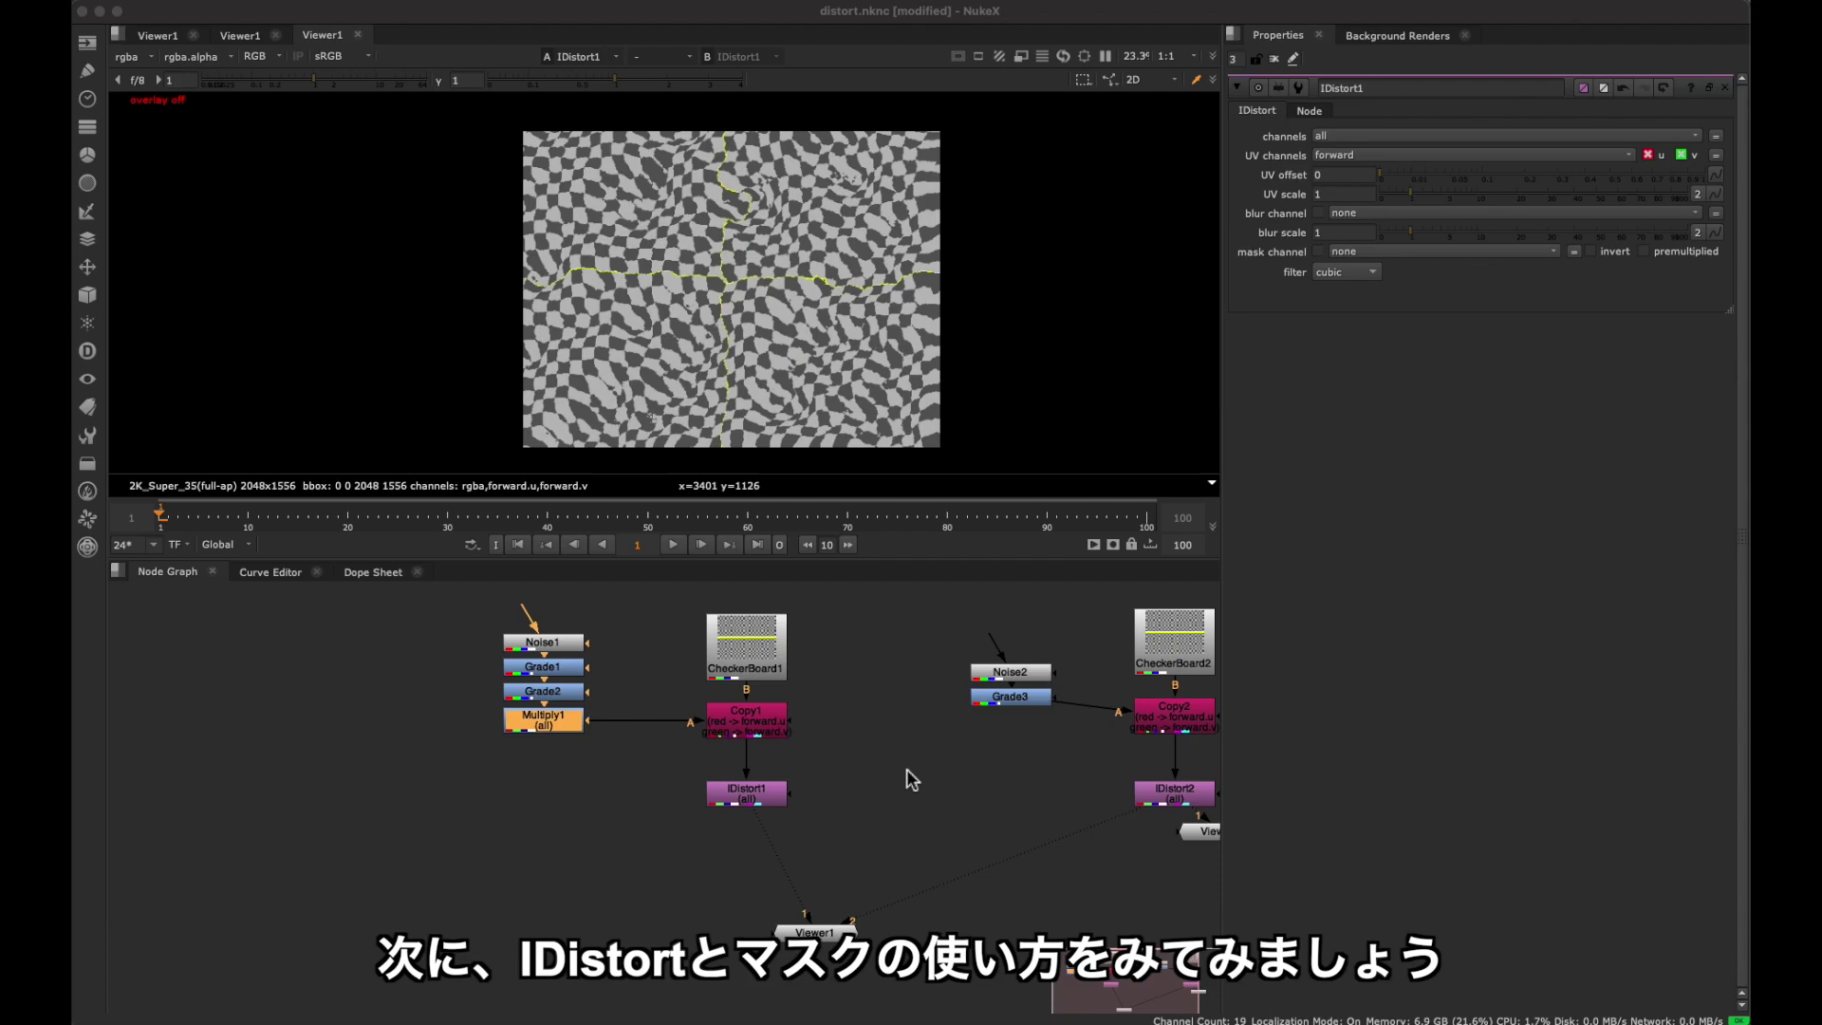
Add a Roto node in the free space beside IDistort1 and draw an ellipse over the middle of the image.
click(907, 769)
key(Tab)
text(roto)
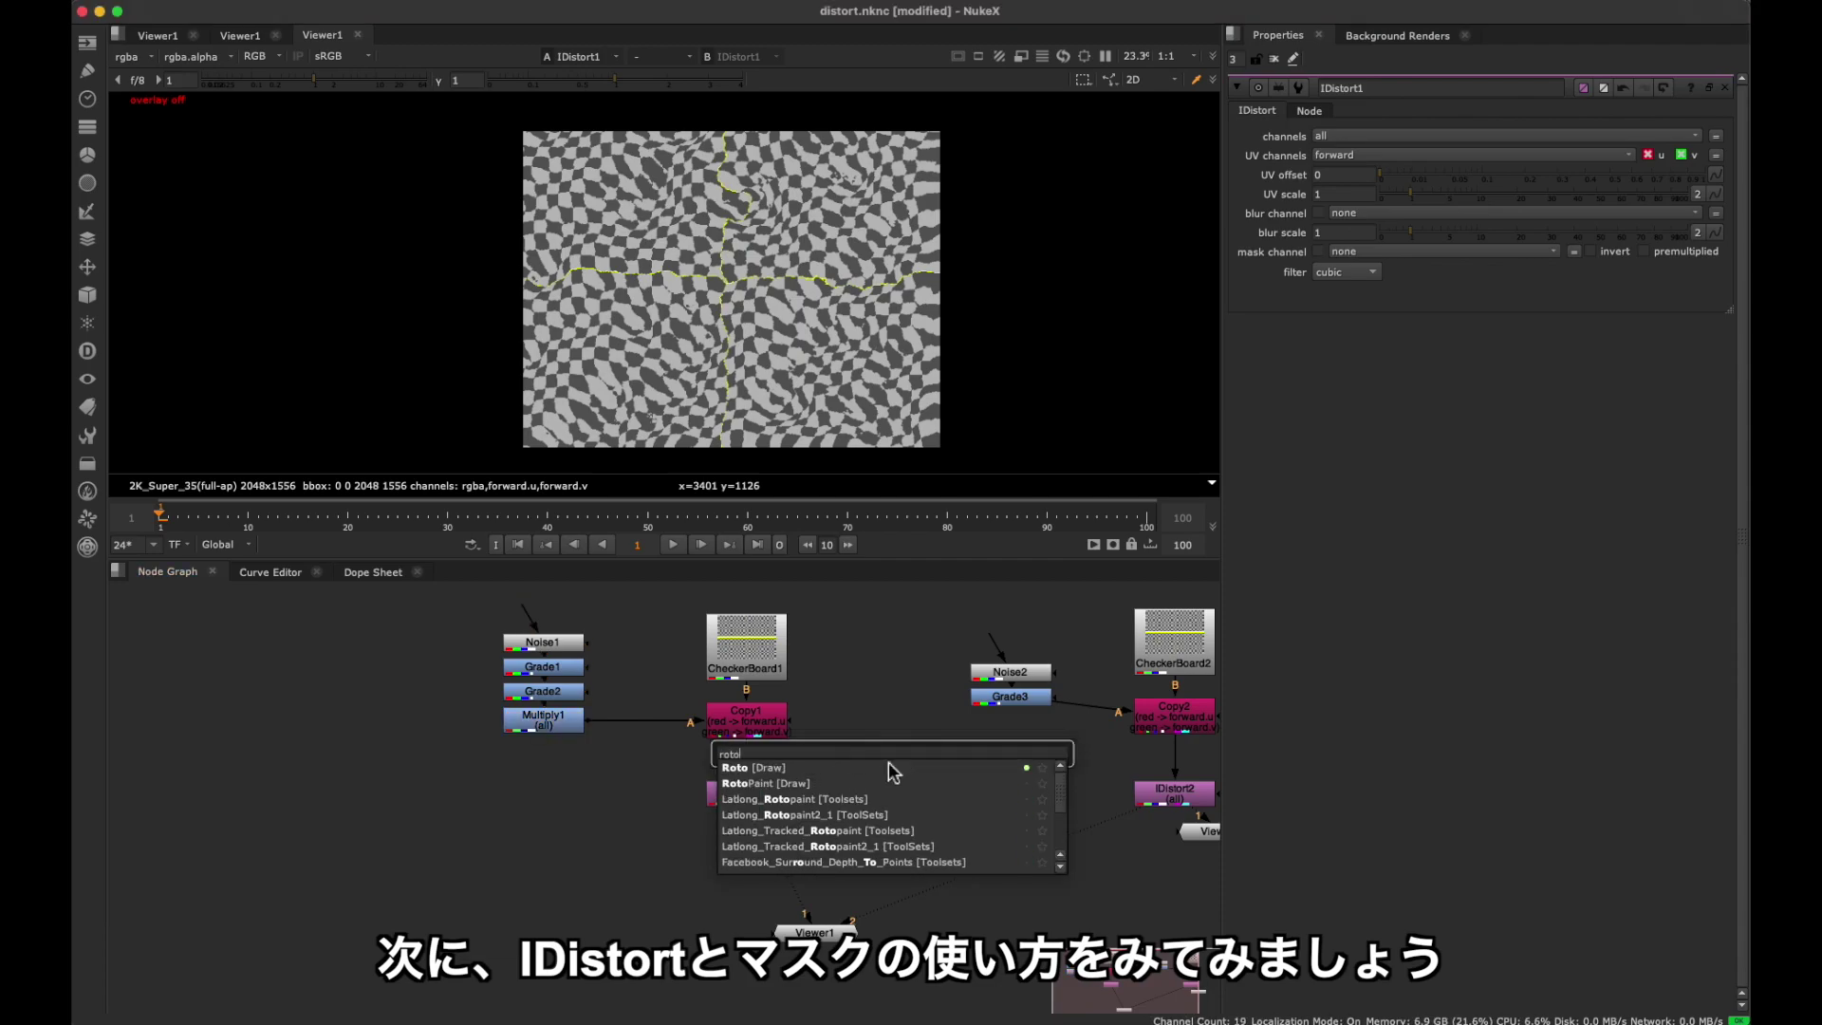
click(875, 765)
click(124, 186)
click(173, 239)
drag(622, 184, 850, 397)
Add a Blur node of size 100 below Roto1 to soften the ellipse mask, viewing its alpha.
drag(908, 763, 904, 738)
key(Tab)
text(bl)
click(992, 415)
key(a)
click(919, 748)
key(Tab)
text(blur)
click(874, 765)
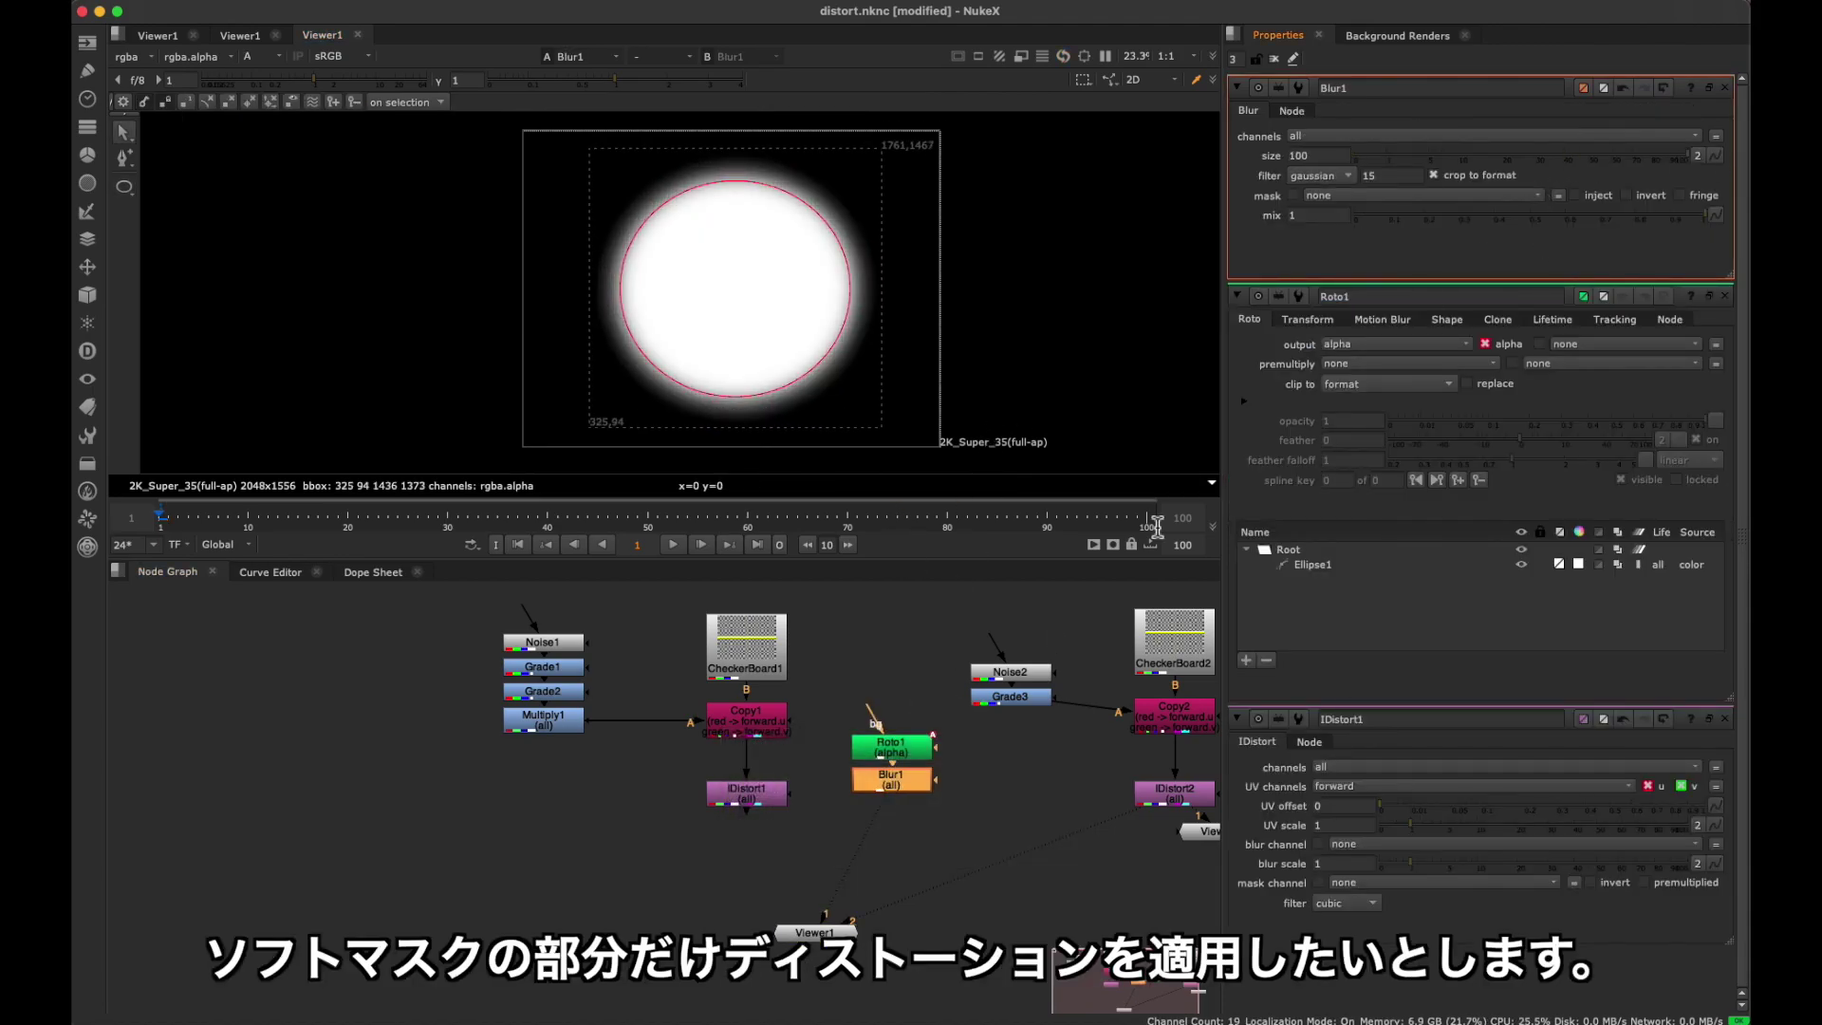
Close the open node properties and view IDistort1's output in RGB.
key(a)
key(a)
click(1275, 60)
click(753, 723)
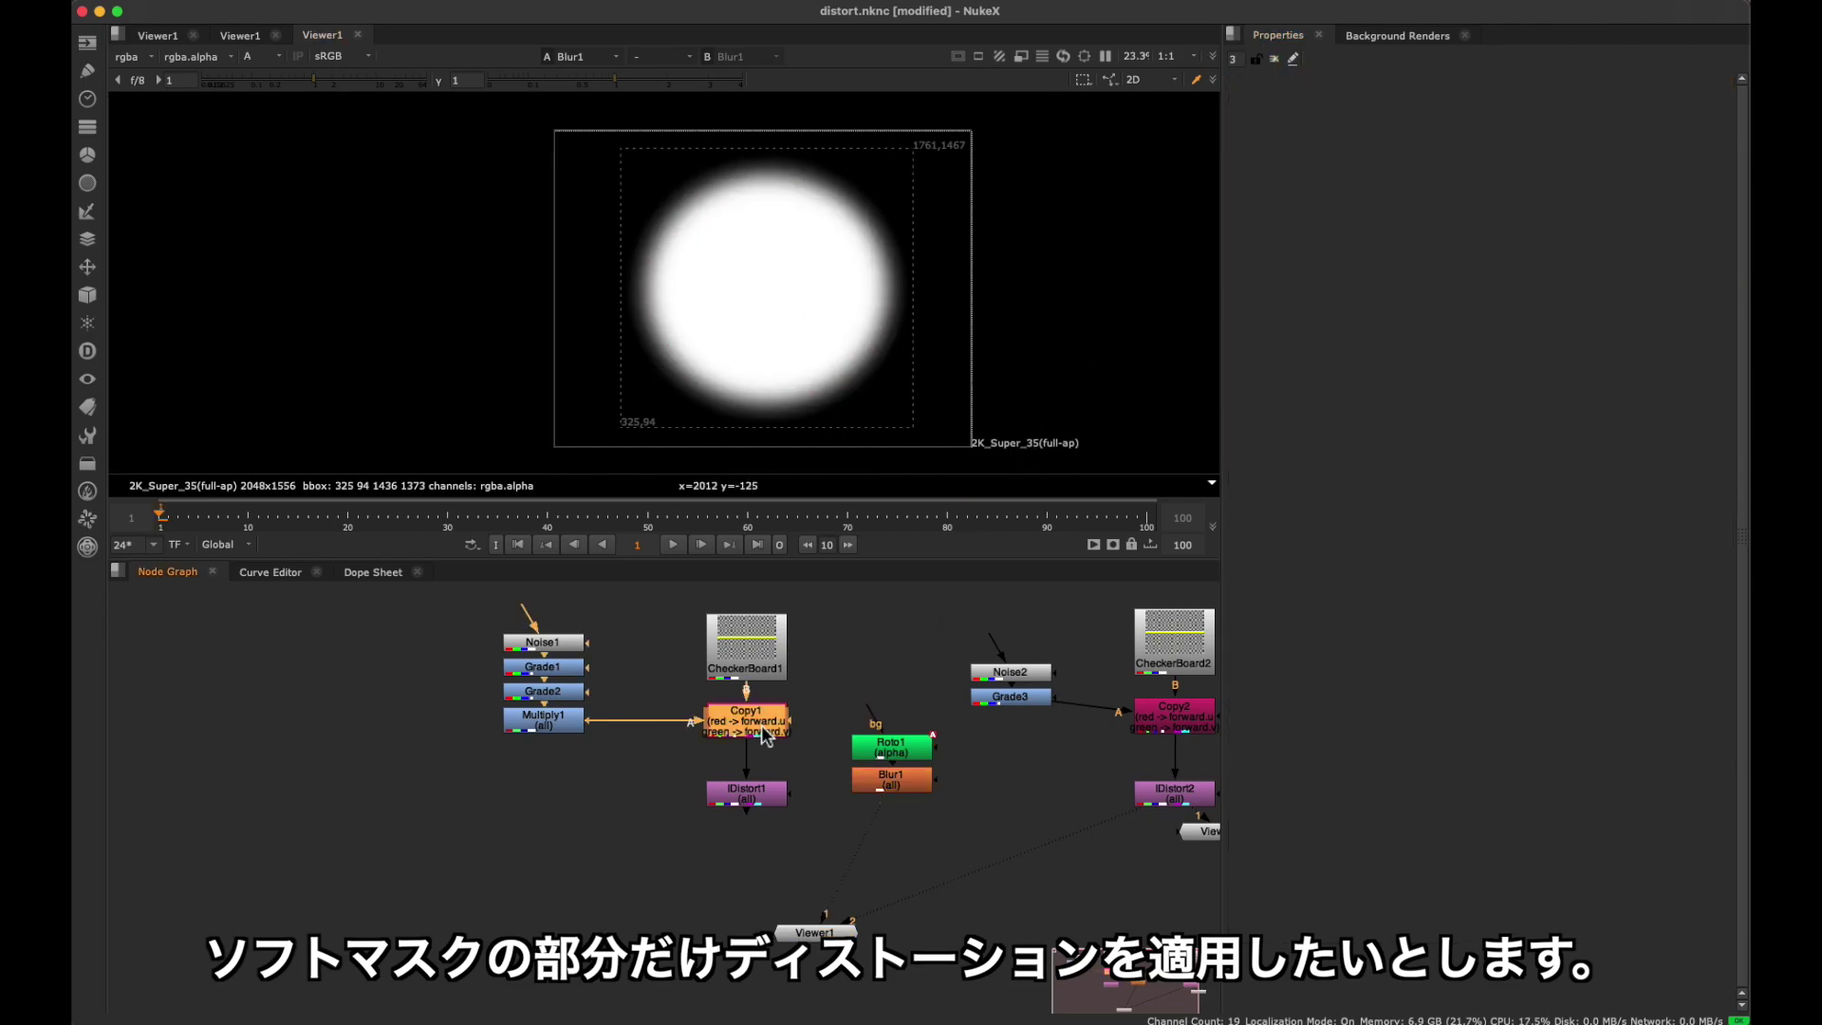
key(1)
key(a)
click(764, 797)
key(1)
Connect Blur1 to IDistort1's mask input and inspect the mask border with IDistort1 disabled and enabled.
click(782, 799)
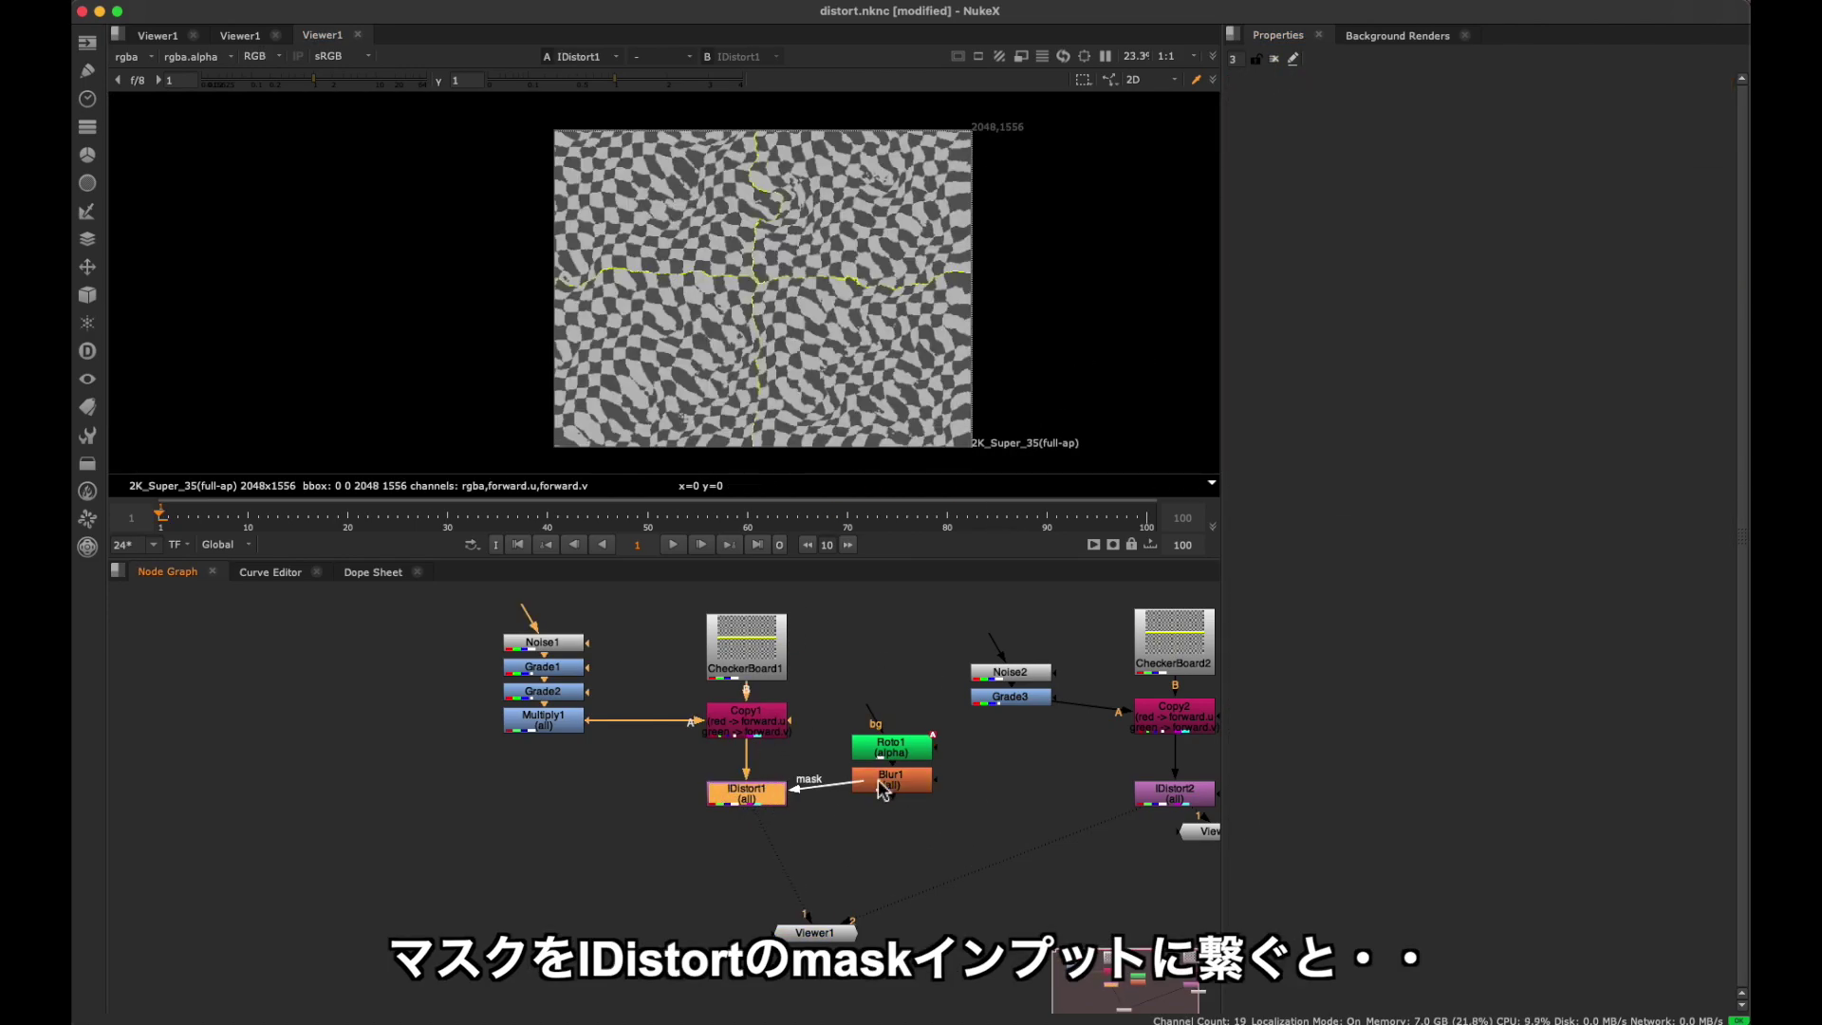
drag(872, 793, 888, 780)
scroll(844, 262, up, 5)
key(d)
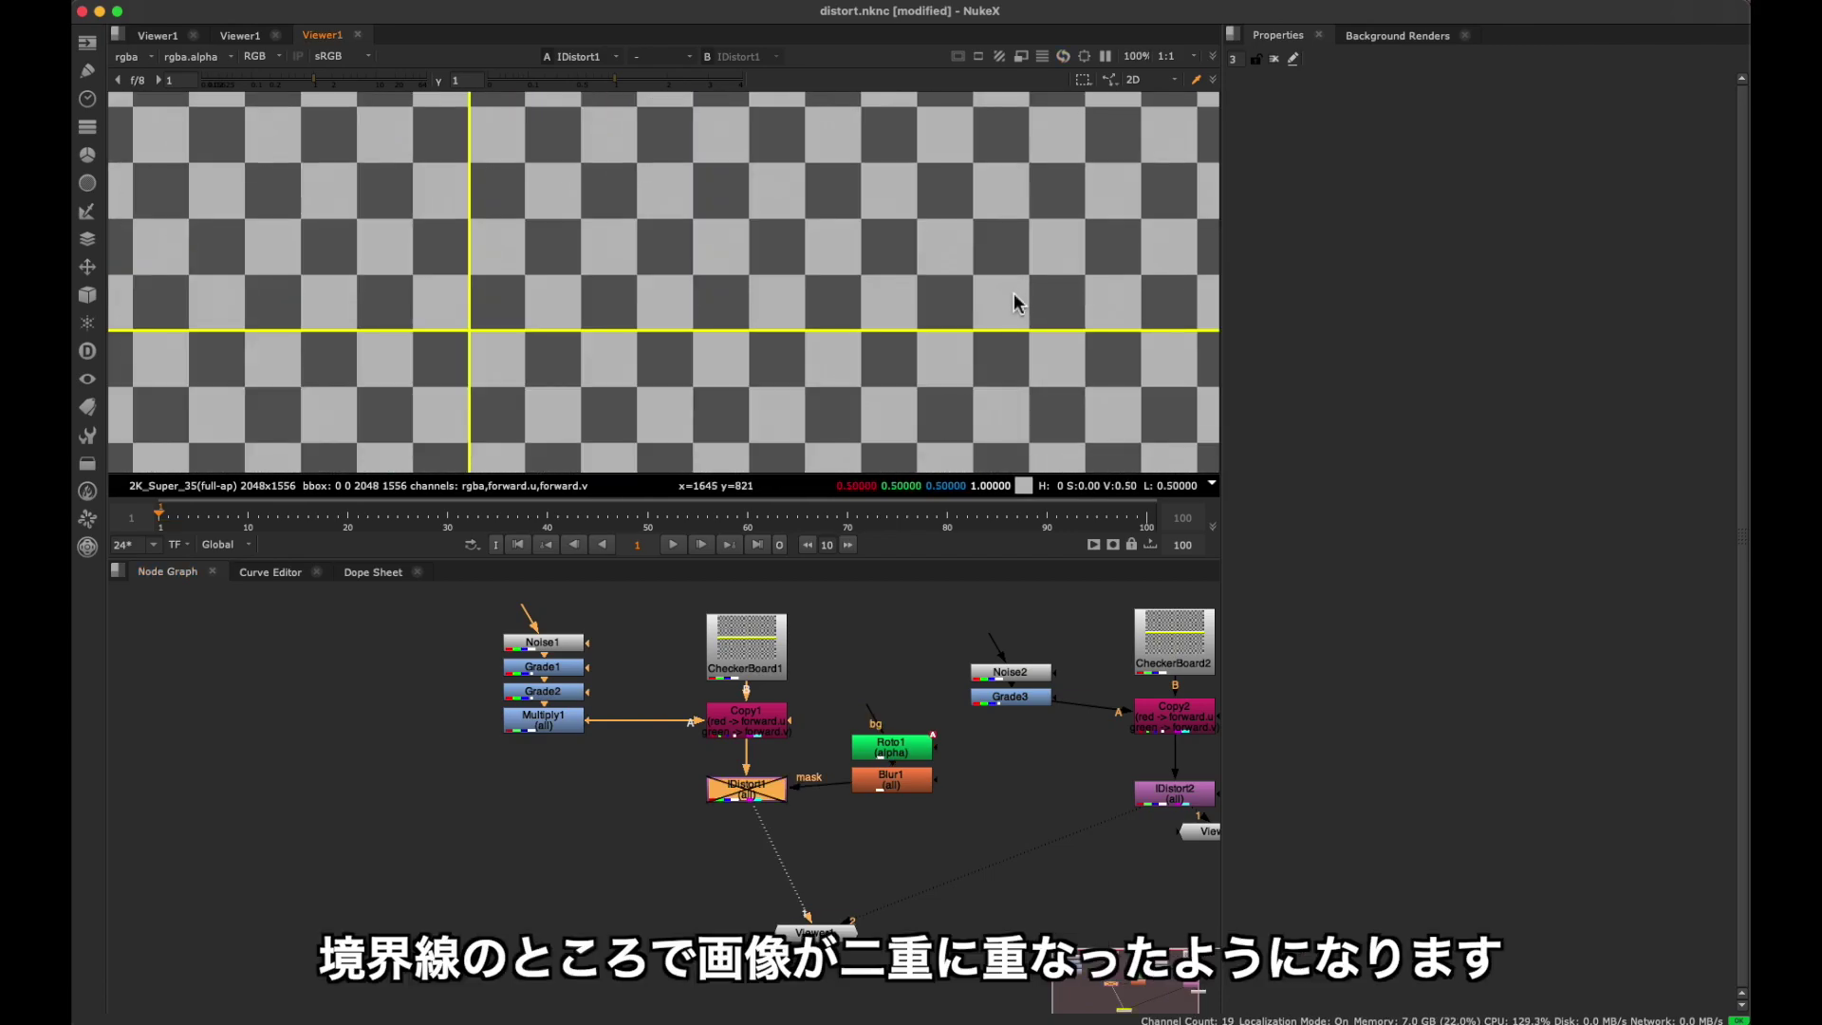
key(d)
scroll(852, 223, down, 6)
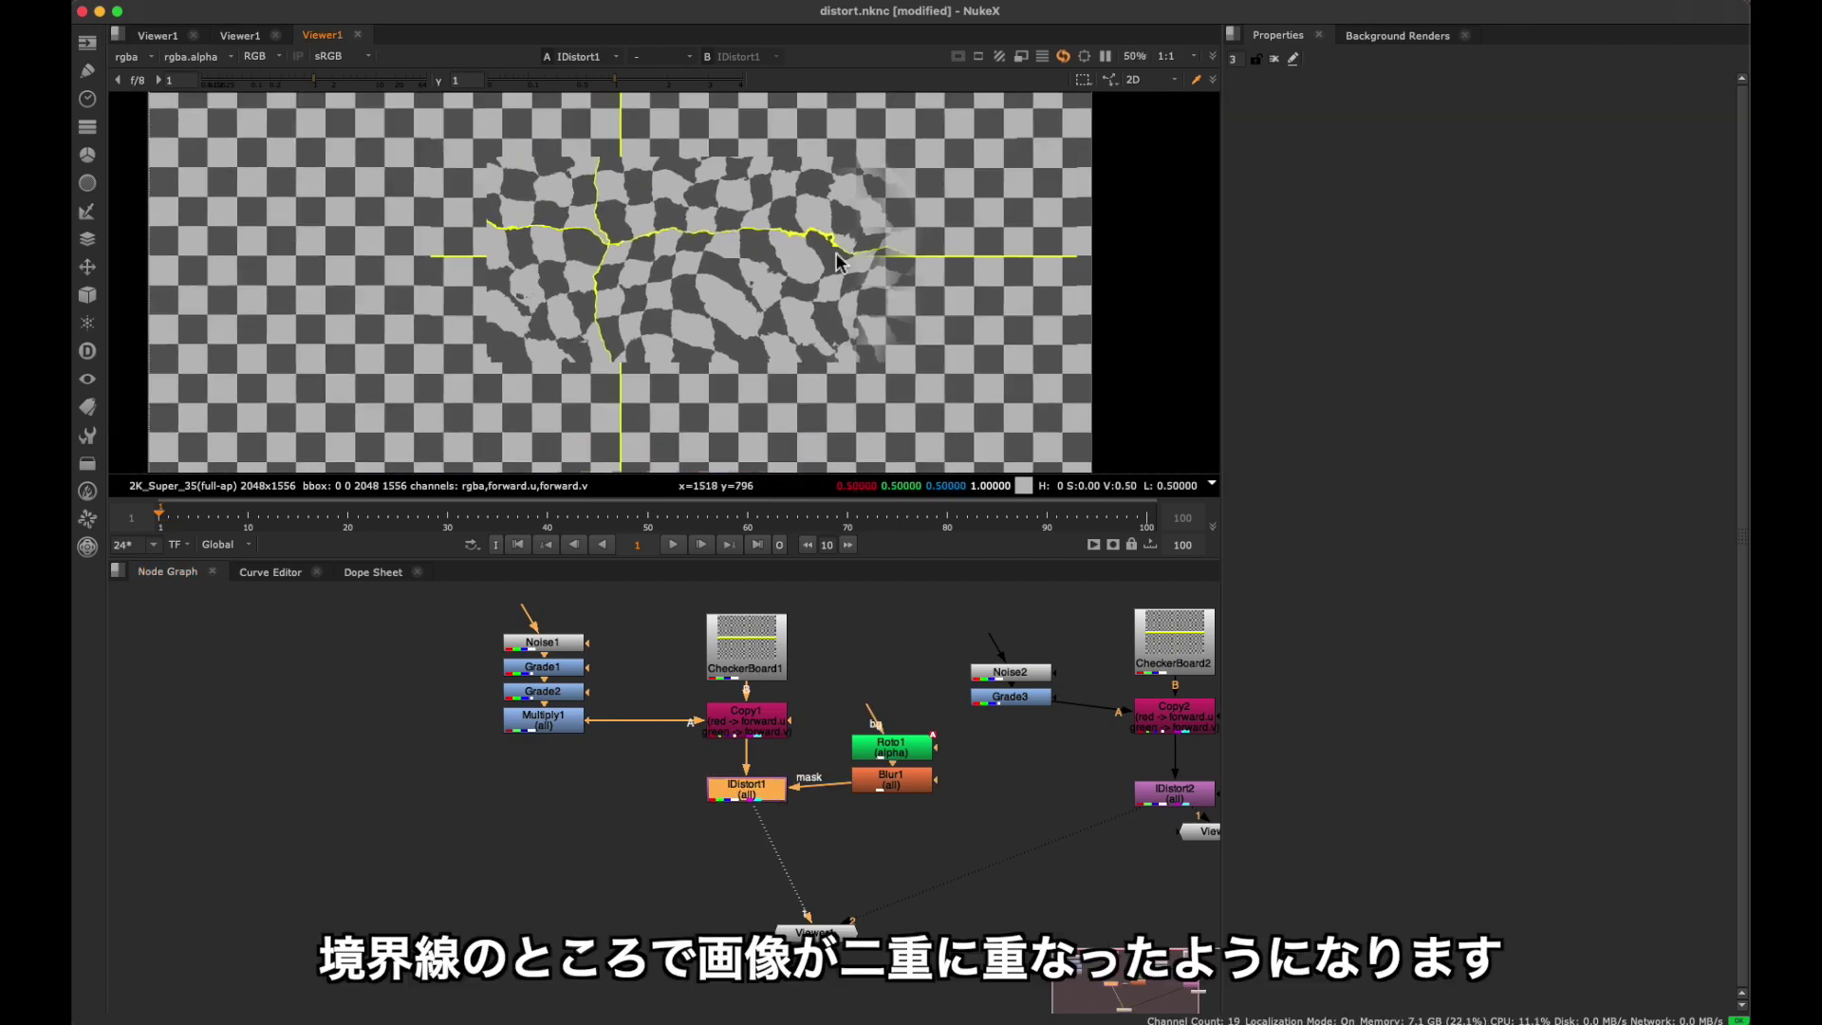
Disconnect the mask from IDistort1 and move Roto1 and Blur1 beside the Noise1 node stack.
click(795, 791)
drag(796, 792, 831, 817)
drag(934, 717, 432, 695)
Add a Merge node after Multiply1 with Blur1 as input A and Multiply1 as input B, using the mask operation.
click(517, 765)
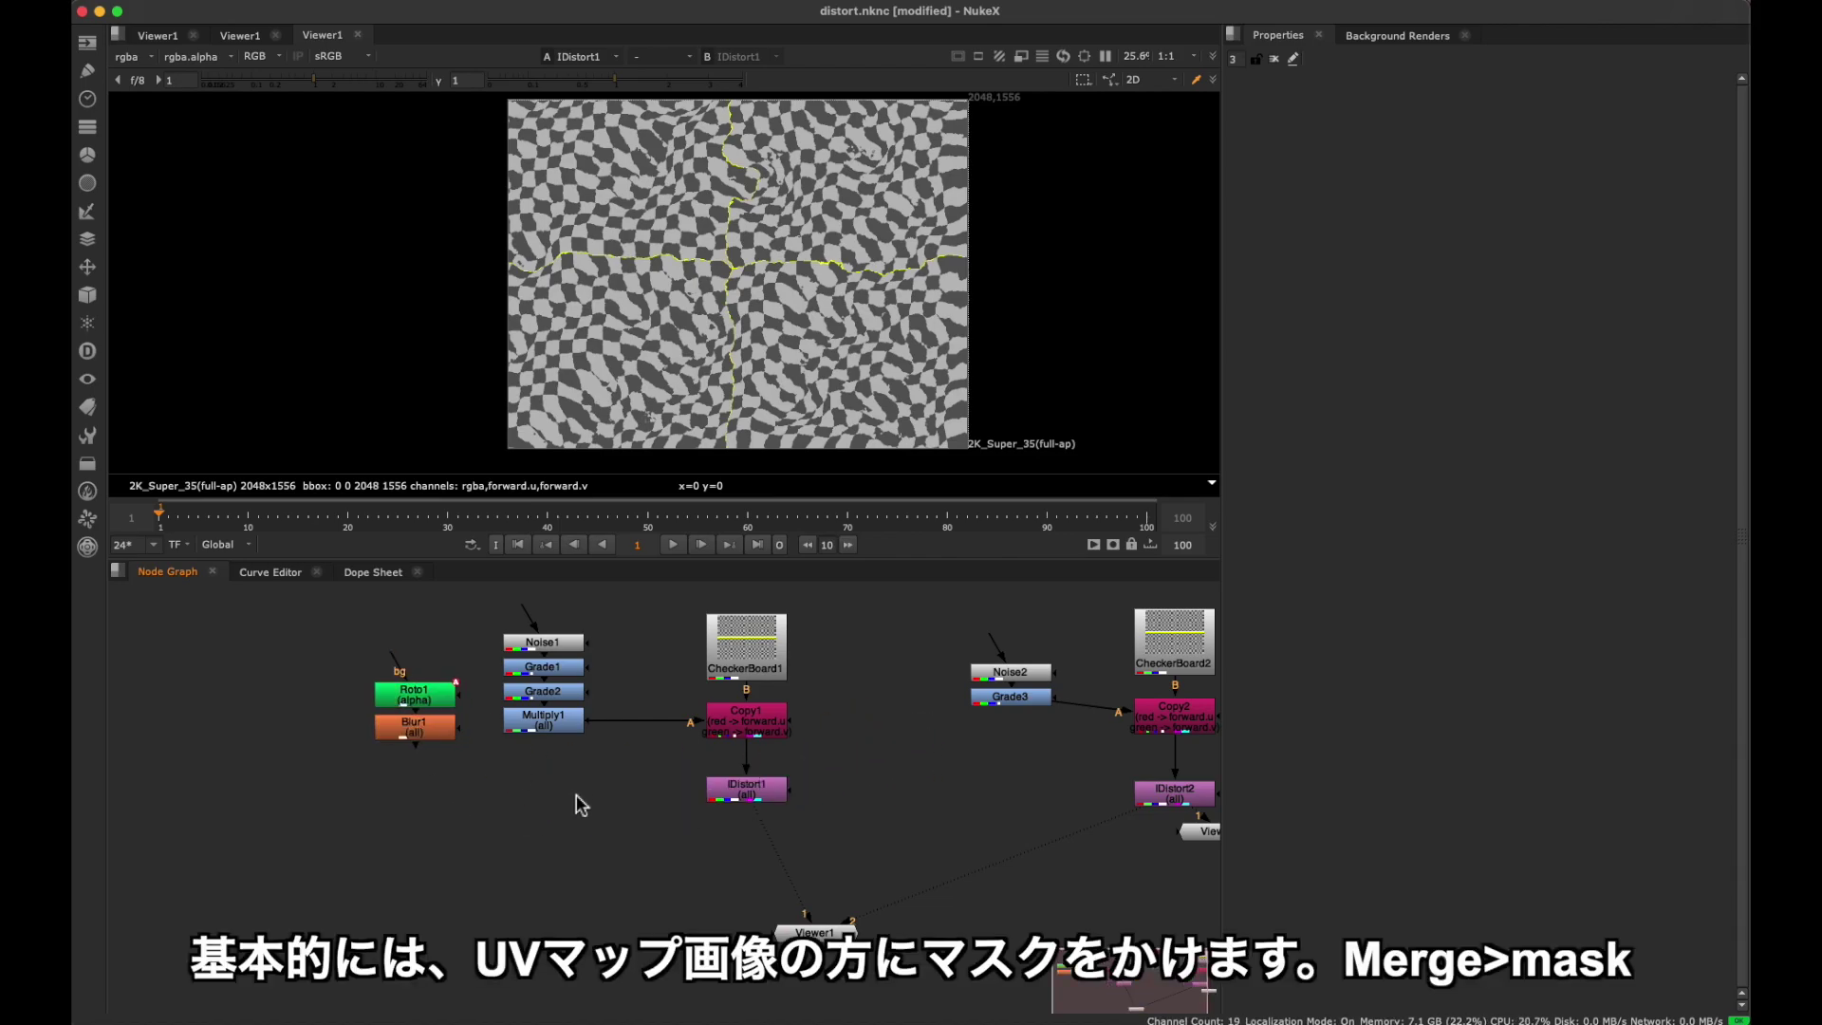
key(m)
drag(604, 788, 651, 720)
drag(651, 721, 417, 727)
drag(548, 798, 548, 782)
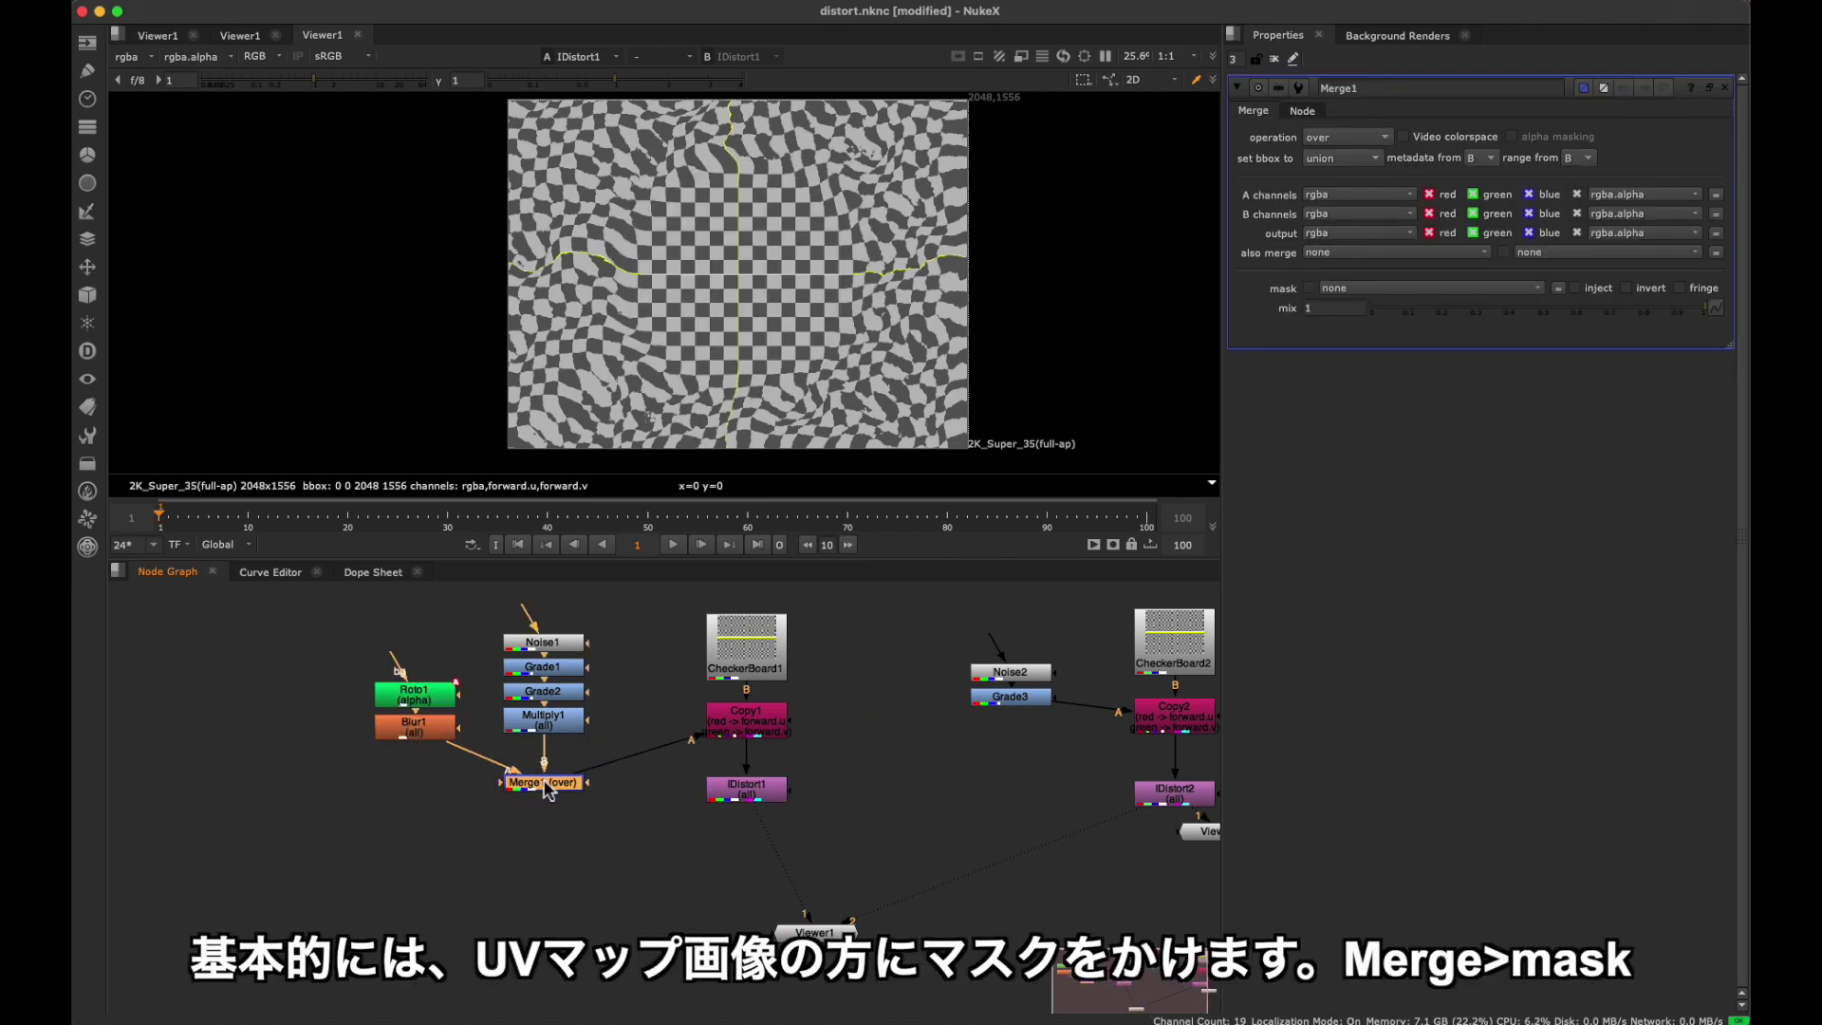
key(1)
click(1346, 136)
click(1367, 285)
View IDistort1 and toggle it off and on to examine the distortion's edge along the mask border.
drag(761, 731, 760, 810)
key(1)
scroll(849, 237, up, 6)
alt+middle_drag(976, 222, 984, 247)
key(d)
key(d)
key(d)
key(d)
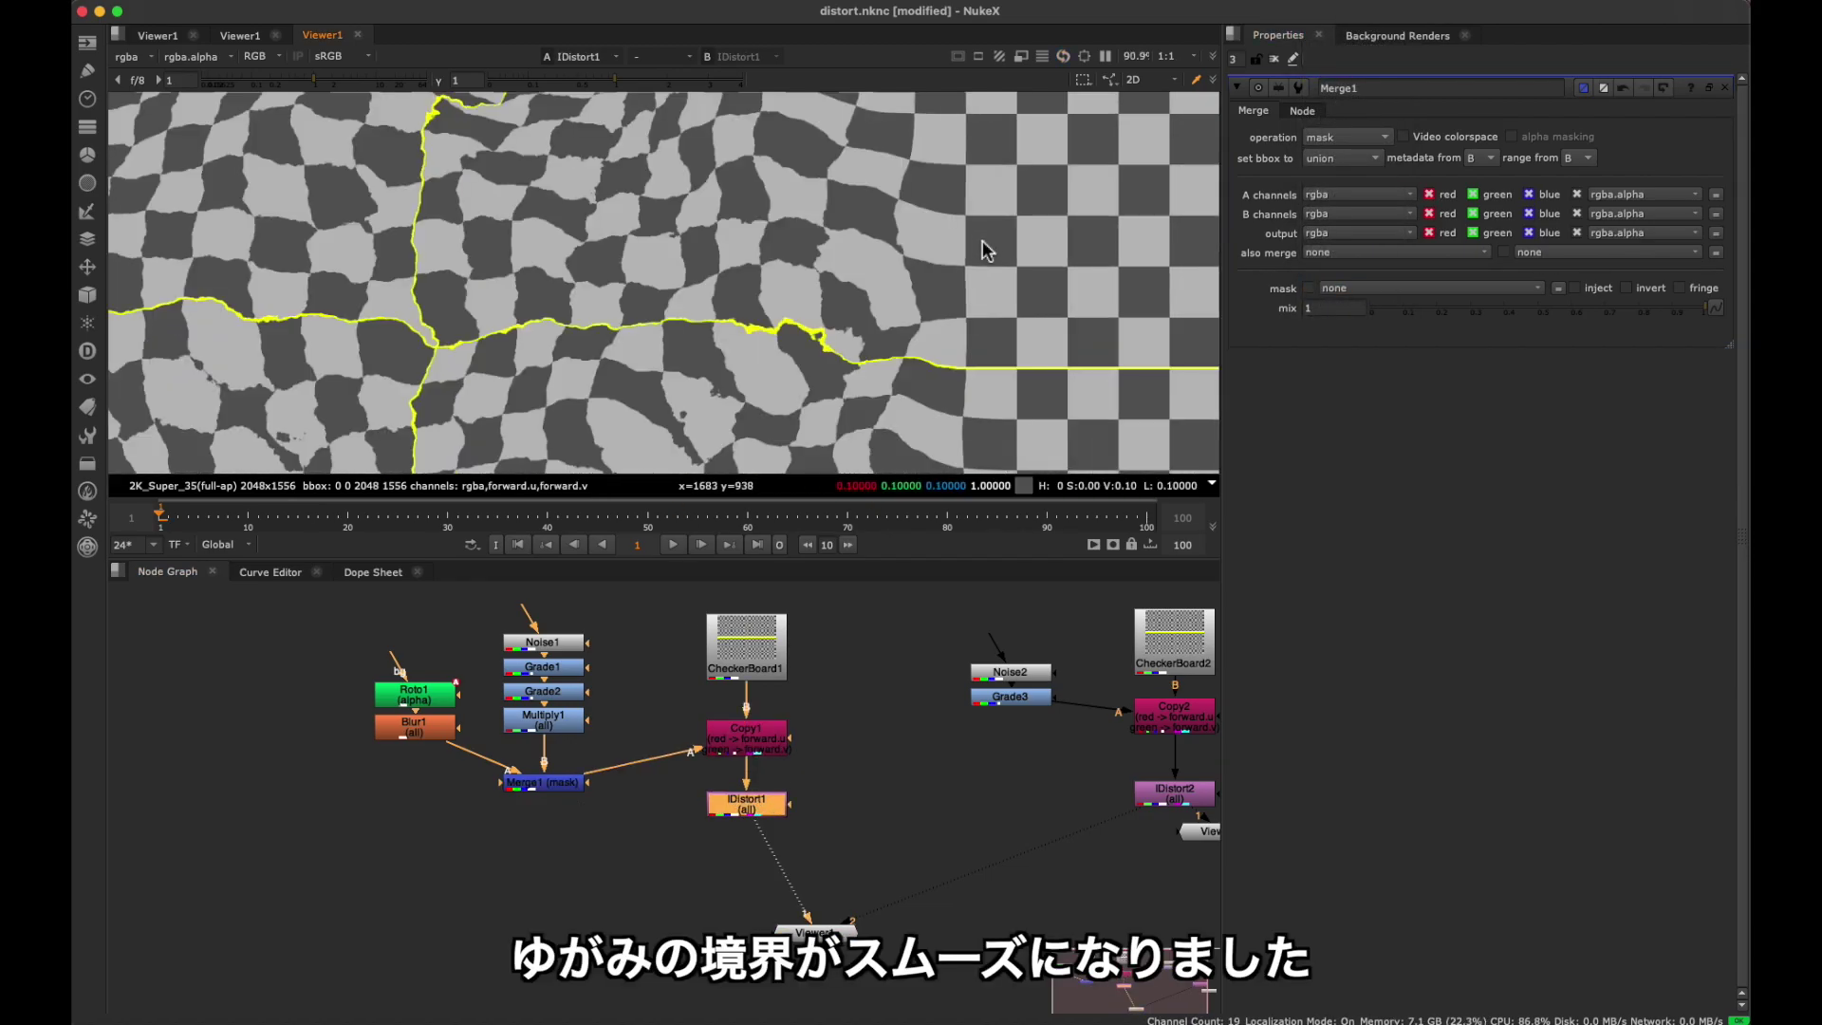